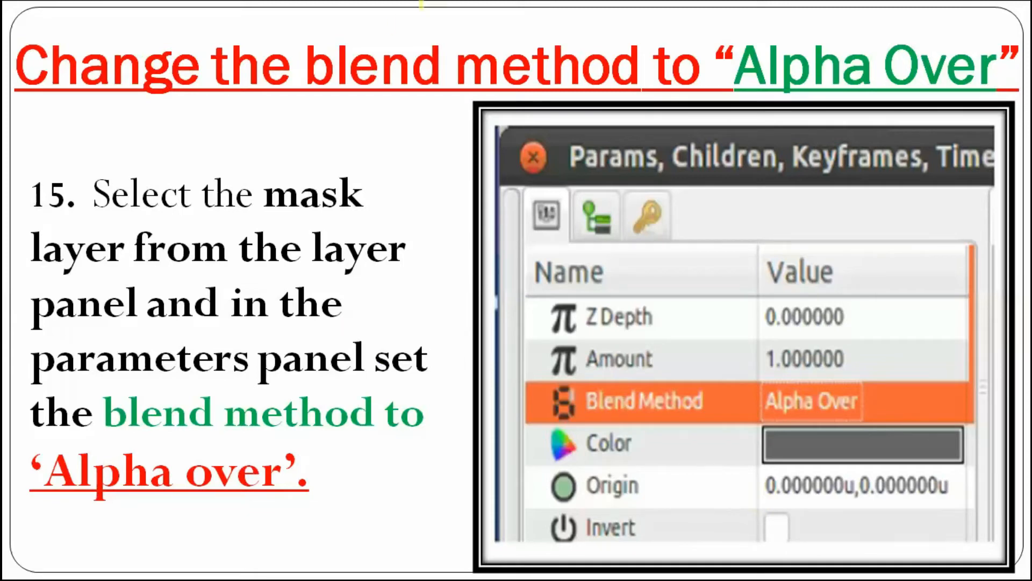
mouse_move(306, 50)
left_mouse_down()
mouse_move(636, 51)
mouse_move(630, 86)
mouse_move(351, 66)
mouse_move(626, 47)
left_mouse_up()
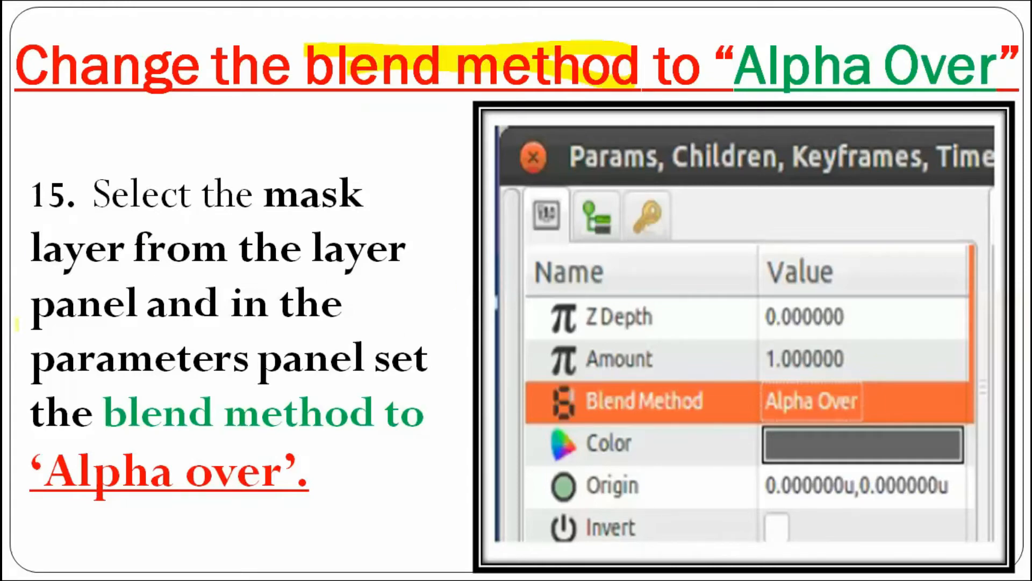
mouse_move(24, 201)
left_mouse_down()
mouse_move(40, 228)
mouse_move(128, 138)
left_mouse_up()
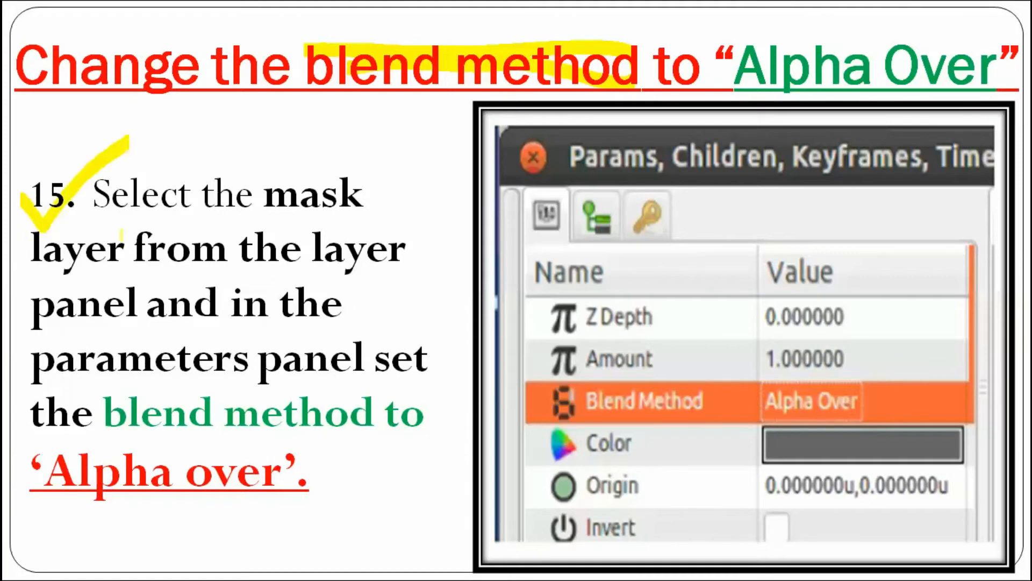
mouse_move(36, 461)
left_mouse_down()
mouse_move(289, 464)
mouse_move(288, 494)
mouse_move(60, 489)
mouse_move(29, 473)
mouse_move(52, 461)
left_mouse_up()
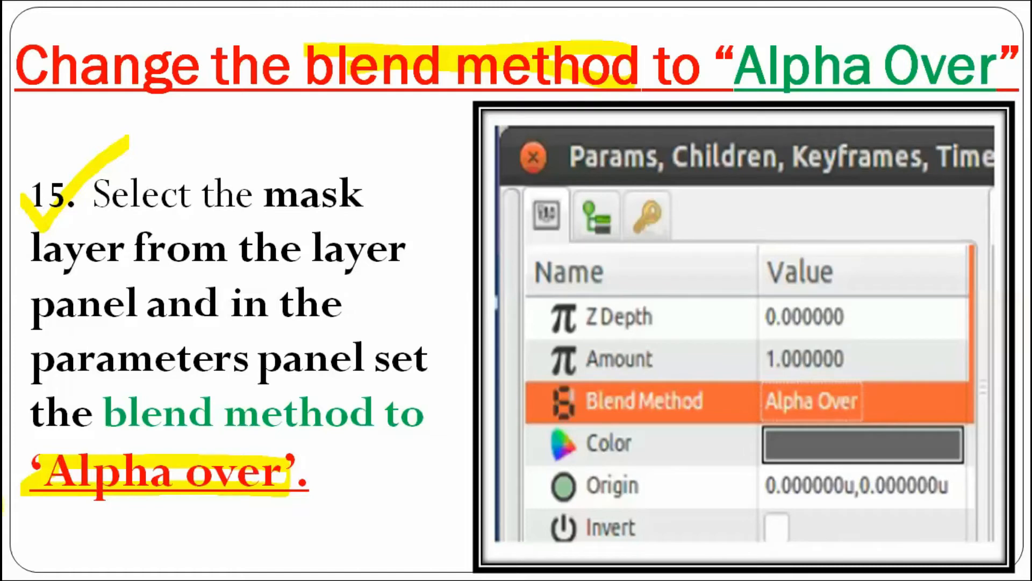
left_click_drag(37, 479, 272, 477)
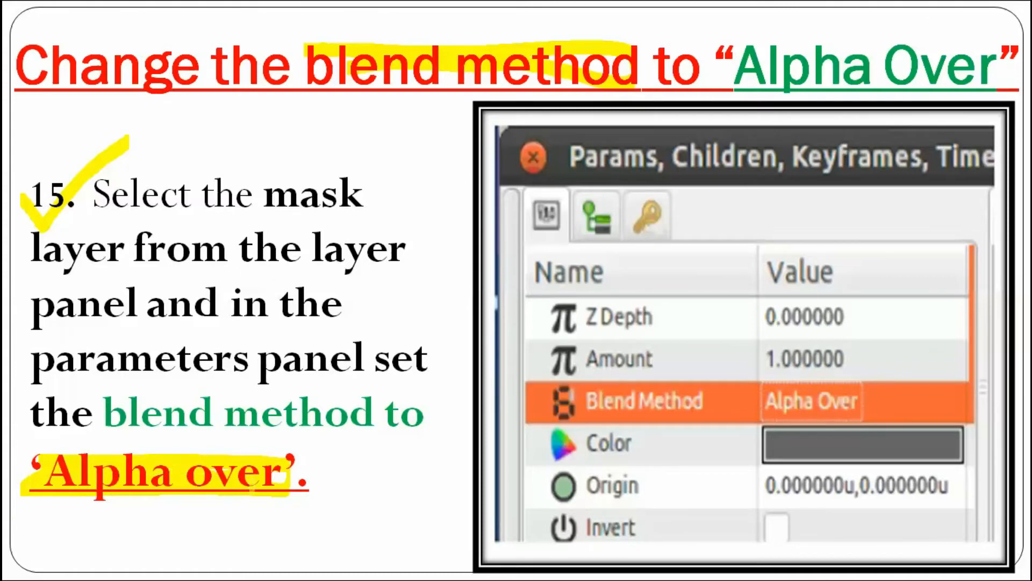
mouse_move(391, 463)
left_mouse_down()
mouse_move(381, 501)
mouse_move(405, 452)
mouse_move(416, 490)
mouse_move(327, 468)
mouse_move(329, 452)
mouse_move(341, 489)
left_mouse_up()
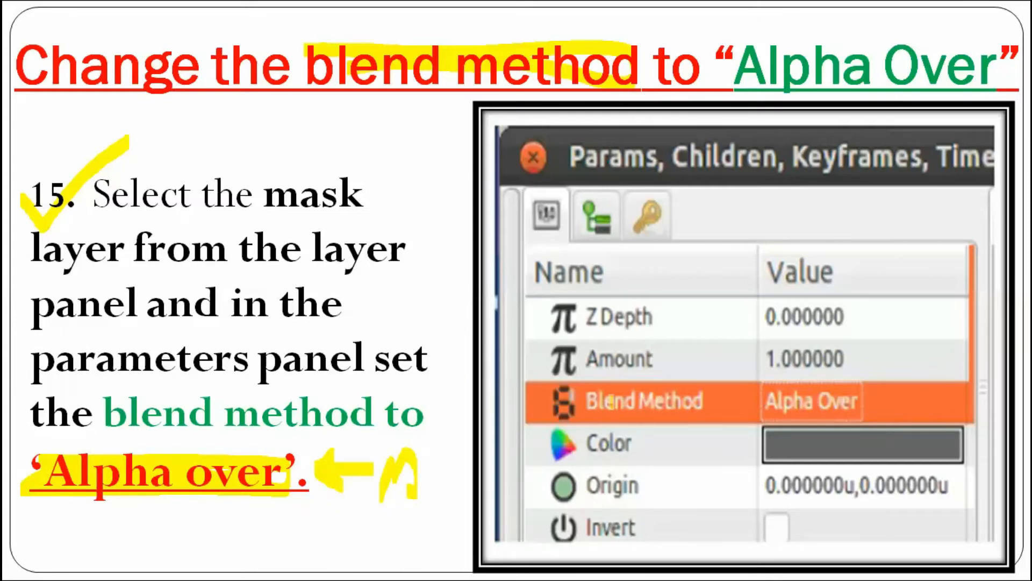
mouse_move(587, 398)
left_mouse_down()
mouse_move(758, 411)
mouse_move(867, 399)
mouse_move(766, 398)
left_mouse_up()
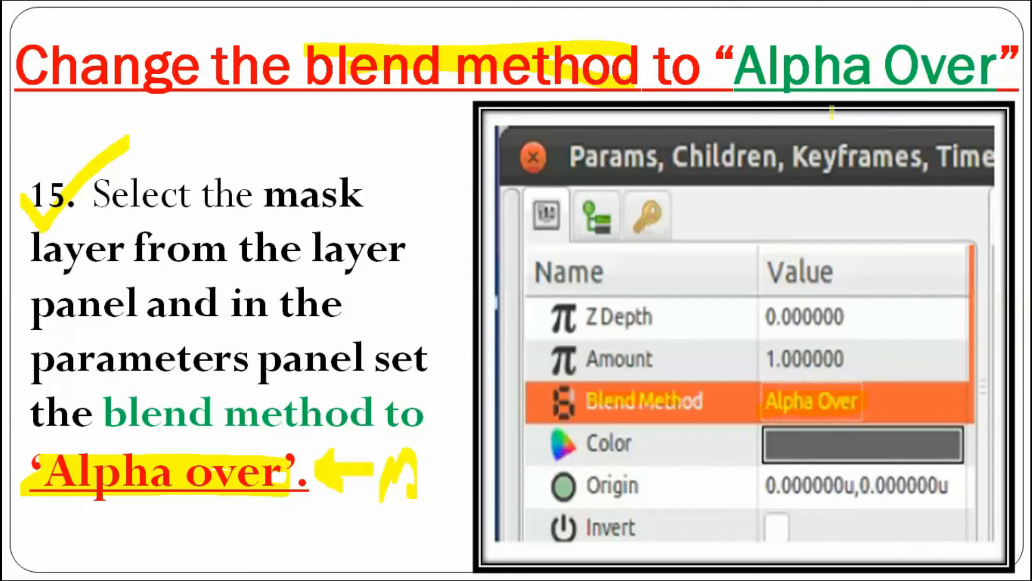
mouse_move(745, 43)
left_mouse_down()
mouse_move(991, 49)
mouse_move(987, 85)
mouse_move(755, 89)
mouse_move(739, 59)
mouse_move(994, 69)
mouse_move(916, 56)
mouse_move(766, 80)
mouse_move(752, 62)
mouse_move(983, 73)
mouse_move(773, 64)
left_mouse_up()
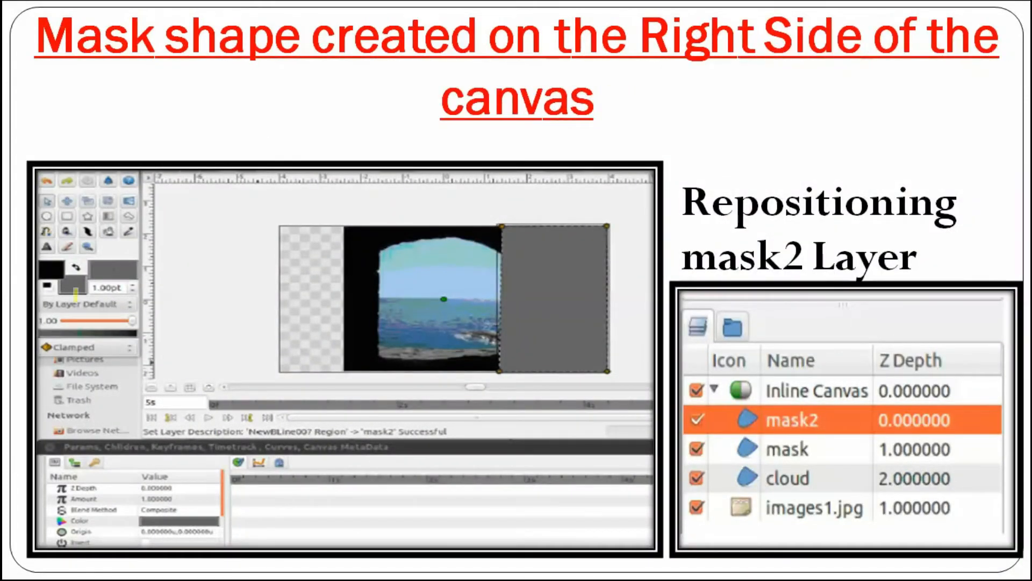
mouse_move(244, 309)
left_mouse_down()
mouse_move(264, 342)
mouse_move(325, 239)
left_mouse_up()
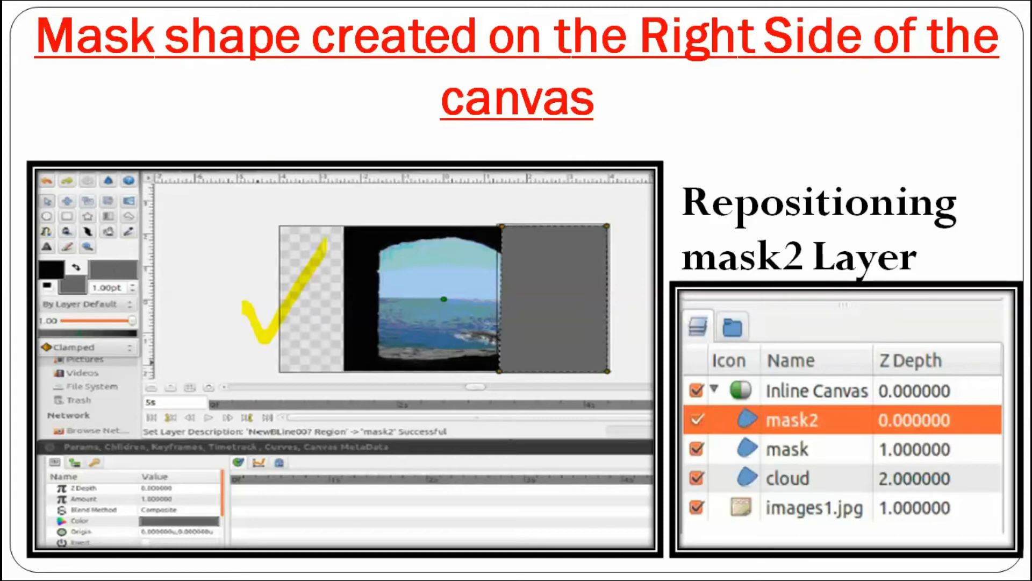
mouse_move(498, 228)
left_mouse_down()
mouse_move(496, 217)
mouse_move(642, 221)
mouse_move(631, 360)
mouse_move(506, 388)
mouse_move(487, 262)
left_mouse_up()
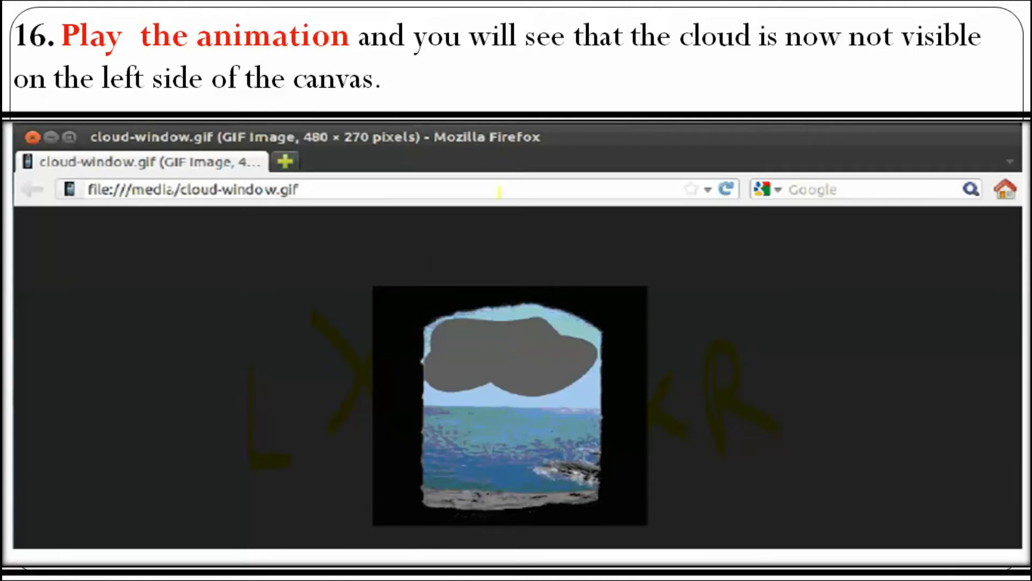
left_click_drag(434, 138, 546, 137)
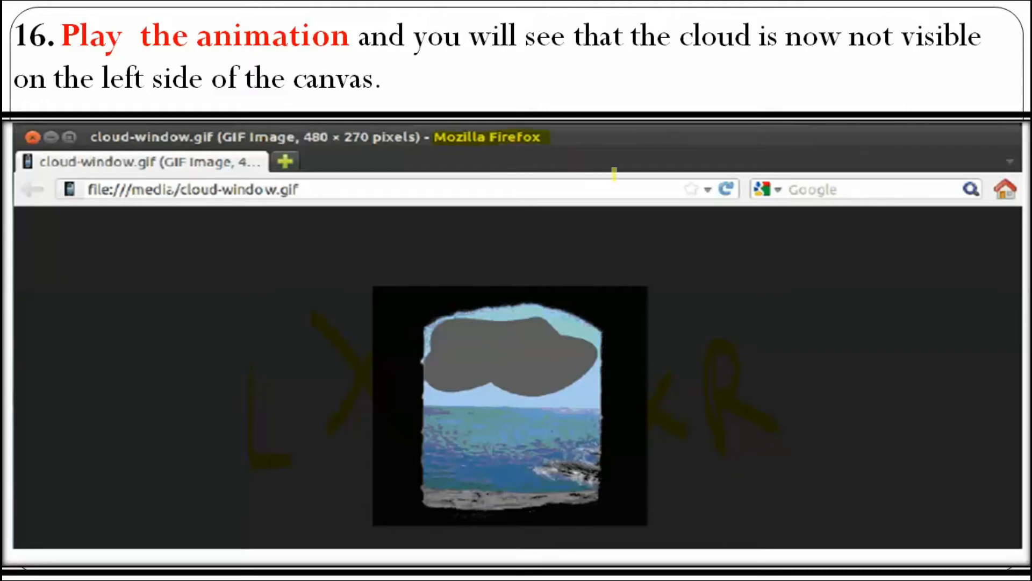
mouse_move(18, 39)
left_mouse_down()
mouse_move(25, 76)
mouse_move(83, 3)
left_mouse_up()
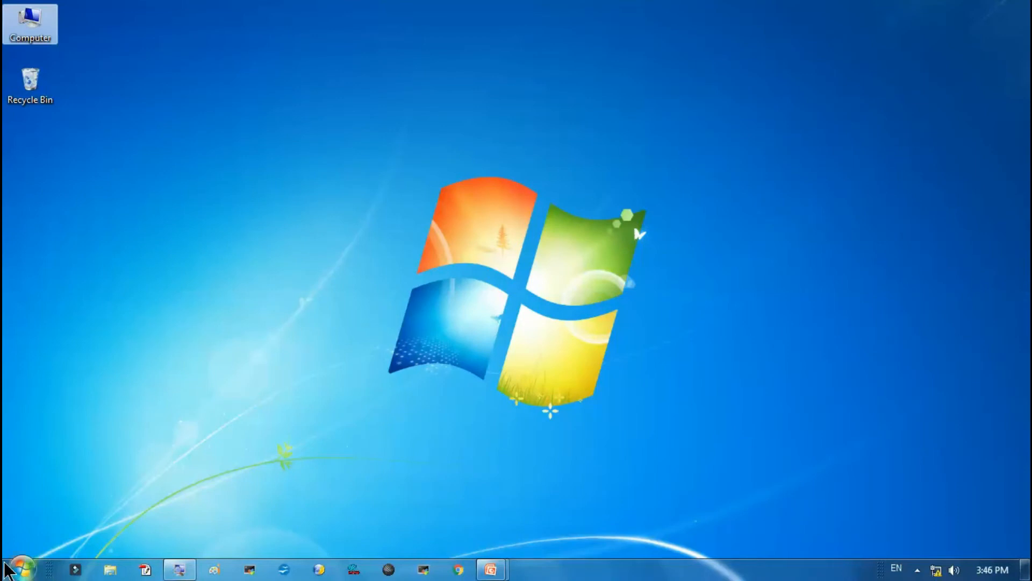
Launch Synfig Studio and save the new animation on the Desktop as 5_2 Masking.sifz
left_click(21, 568)
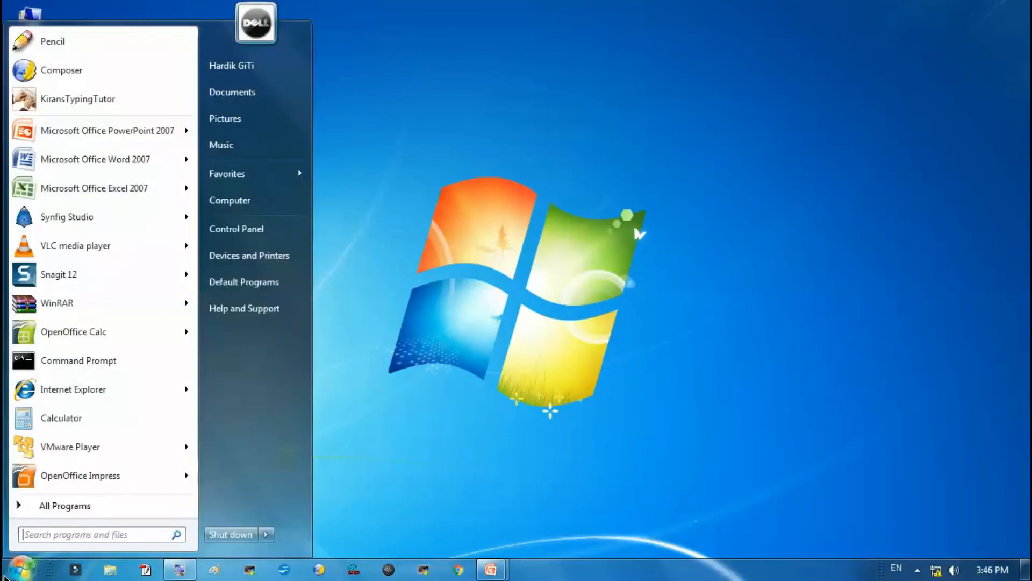
left_click(93, 226)
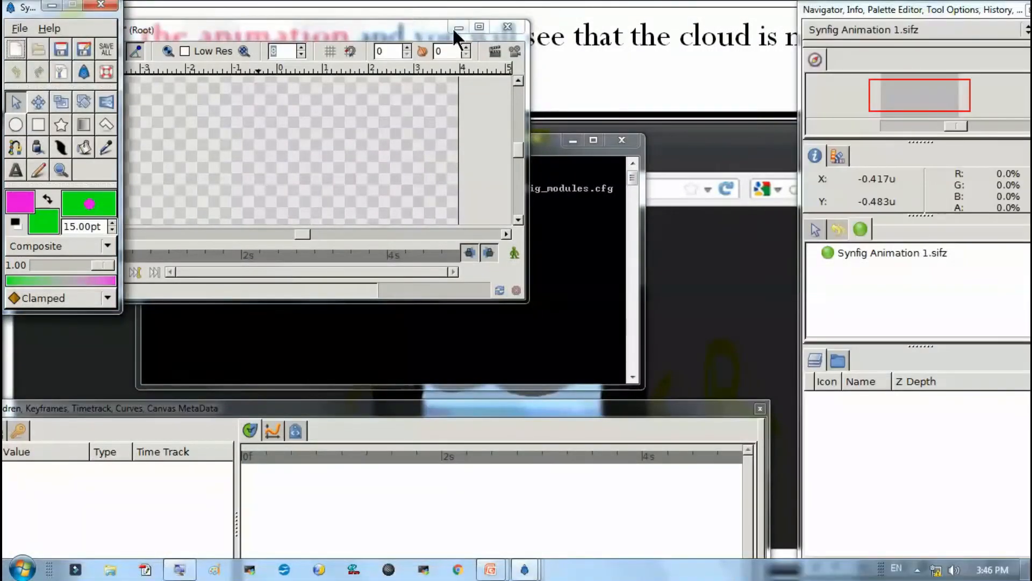
key("ctrl+s")
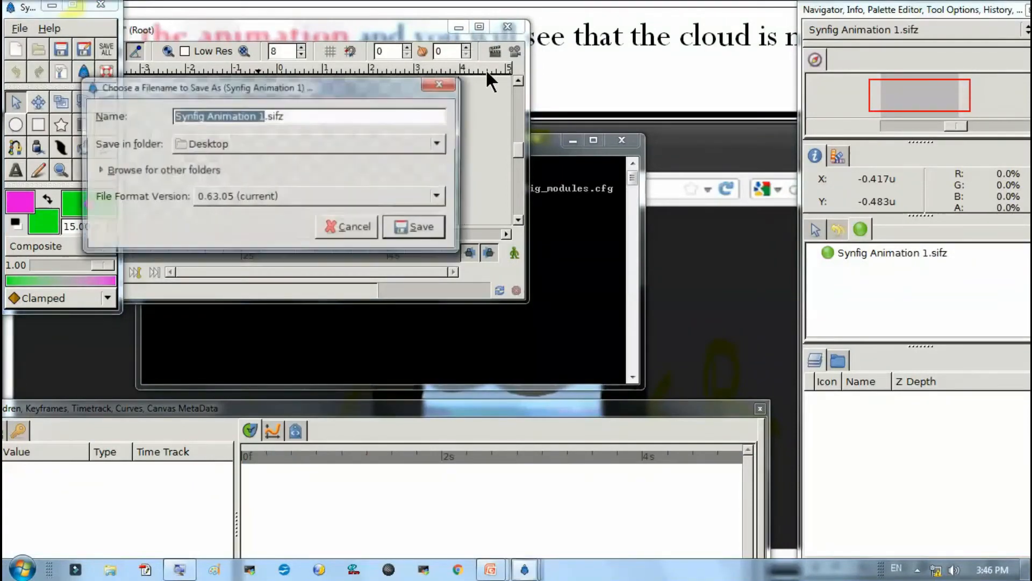
key("BackSpace")
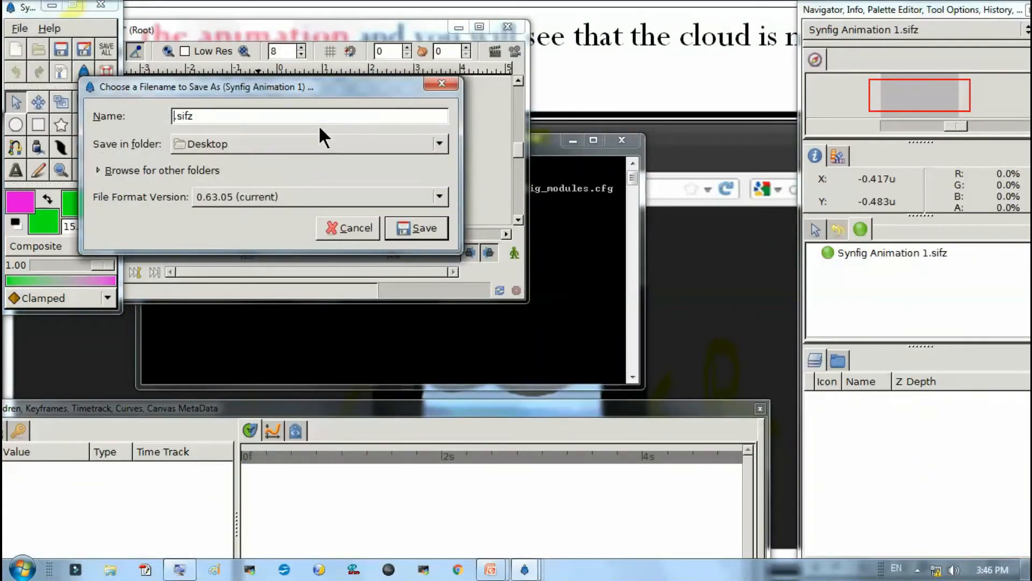
type("5_2 Mas")
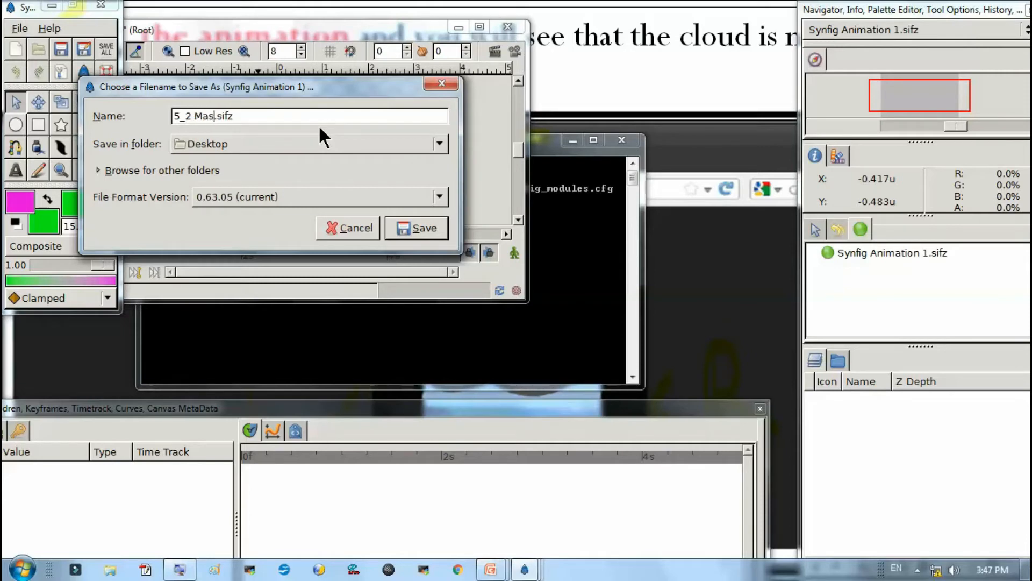
type("king")
left_click(427, 234)
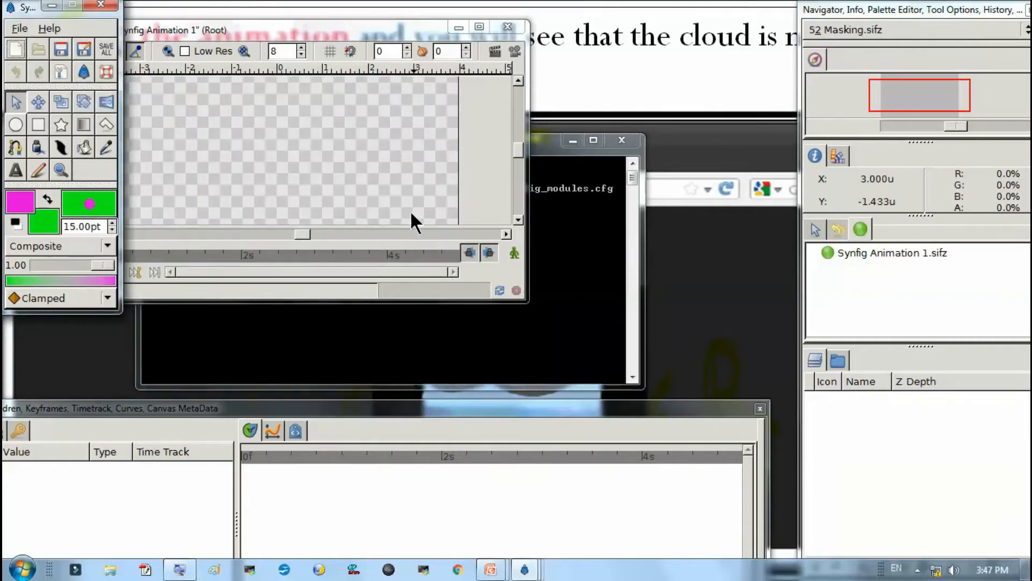
Maximize the canvas window and move the toolbox away from the canvas window's corner
left_click(480, 26)
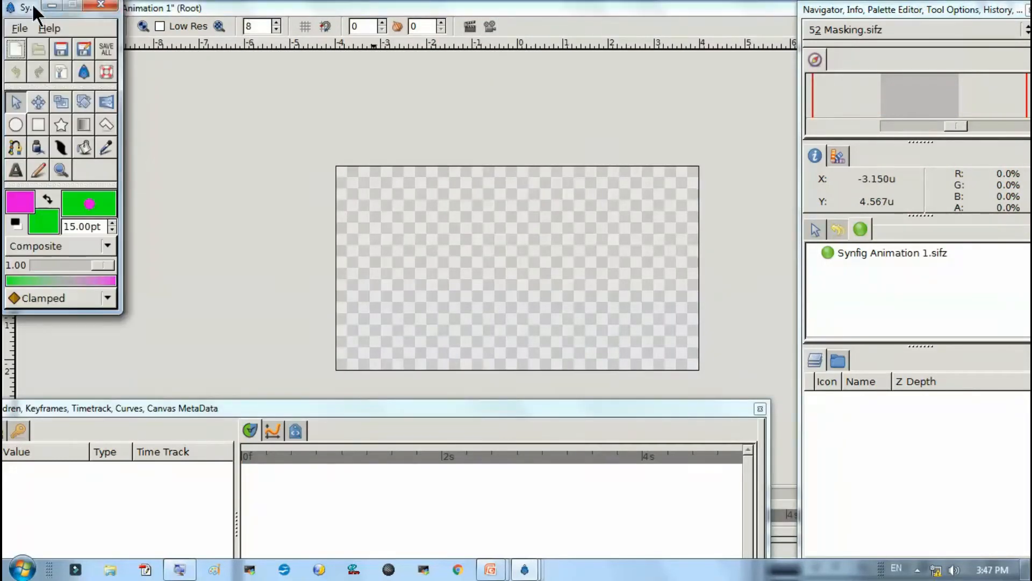
left_click_drag(32, 9, 102, 82)
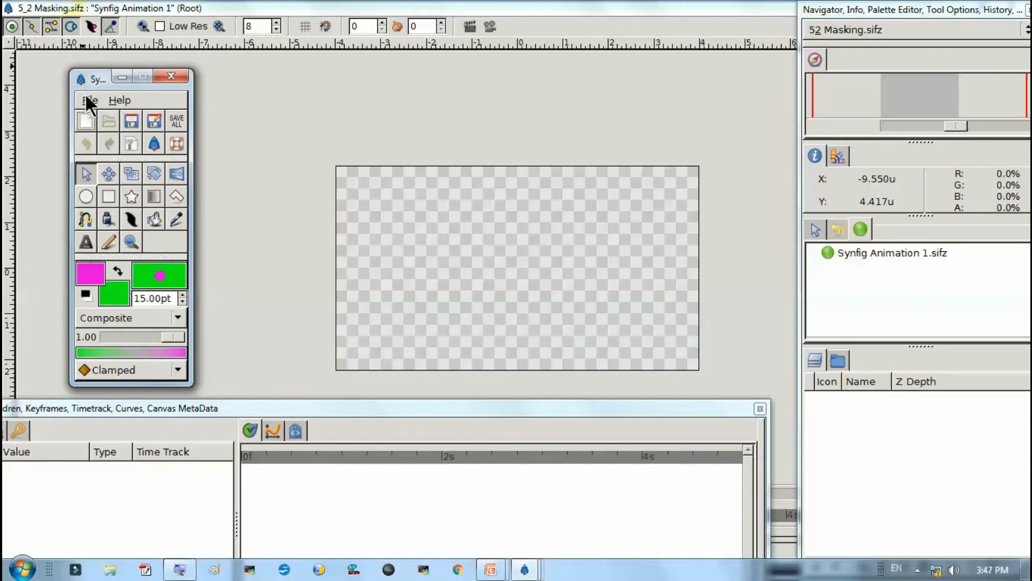
Copy the Lighthouse picture from the Sample Pictures folder onto the desktop
key("super+d")
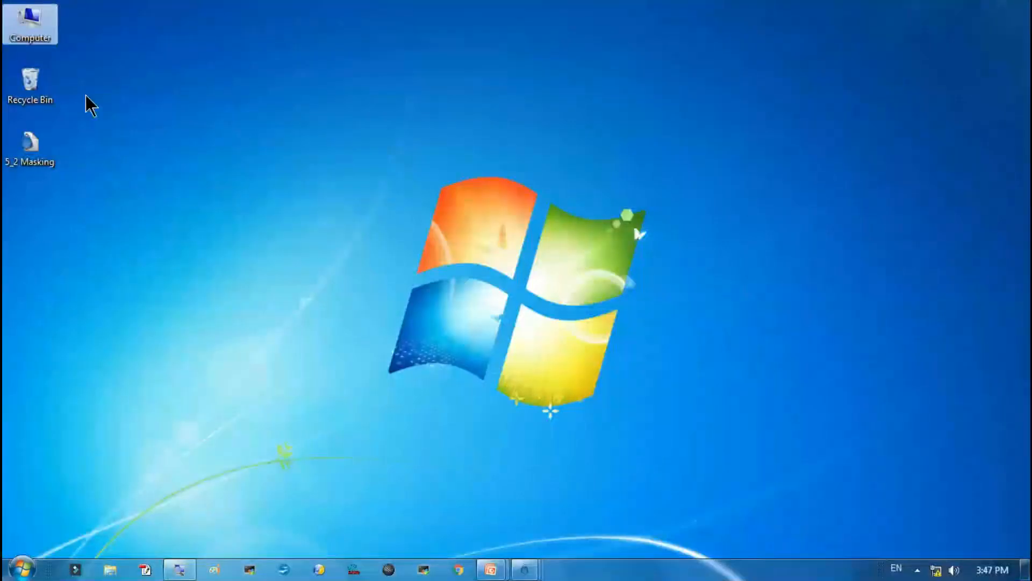
double_click(39, 42)
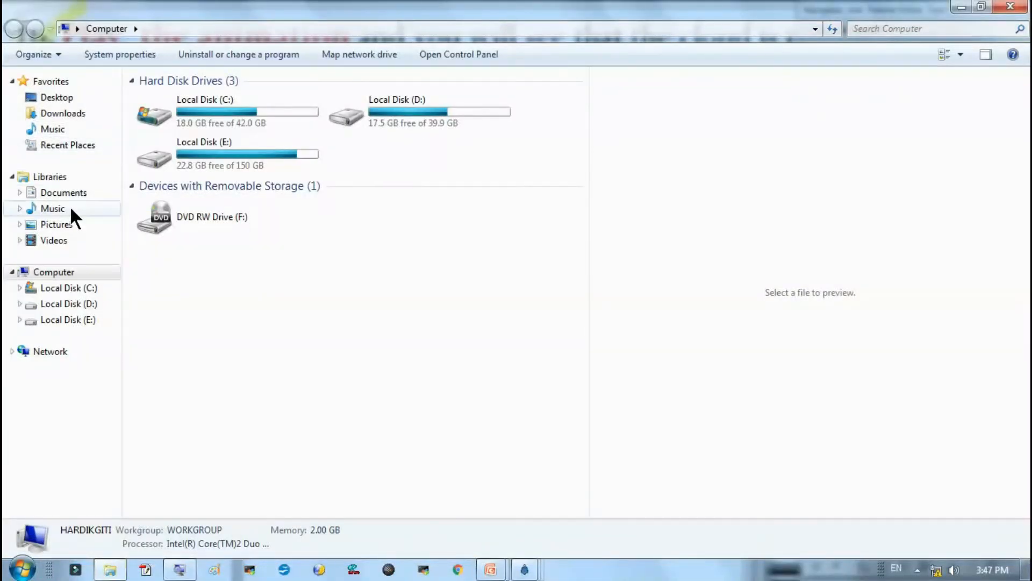
left_click(63, 224)
double_click(172, 155)
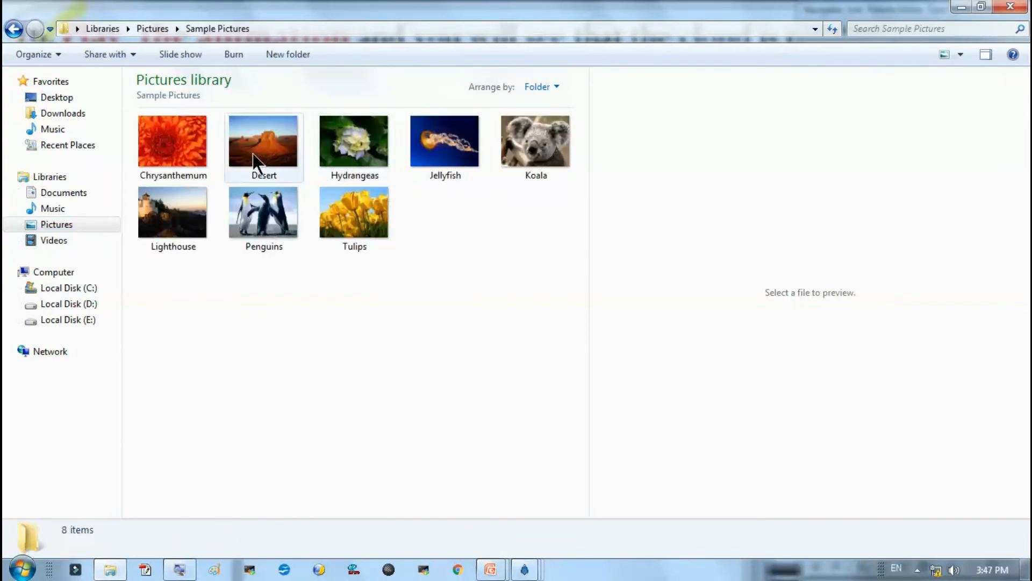
left_click(172, 208)
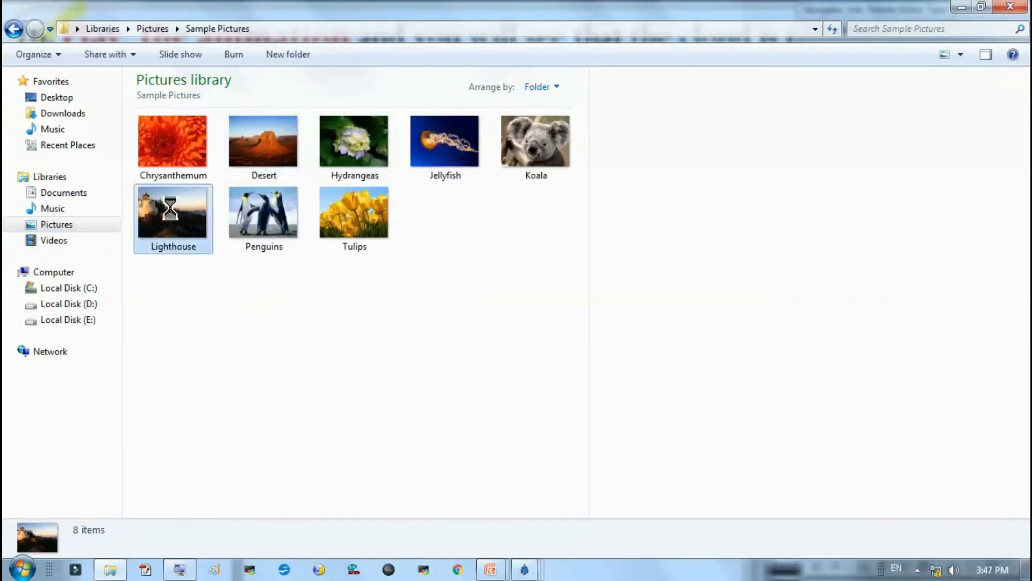
right_click(170, 208)
left_click(215, 446)
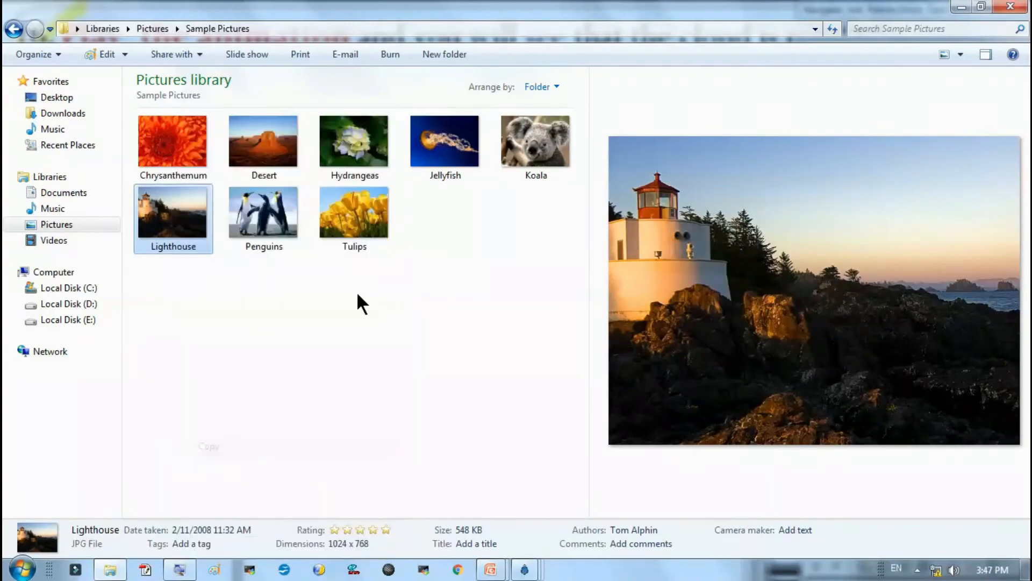
left_click(1011, 7)
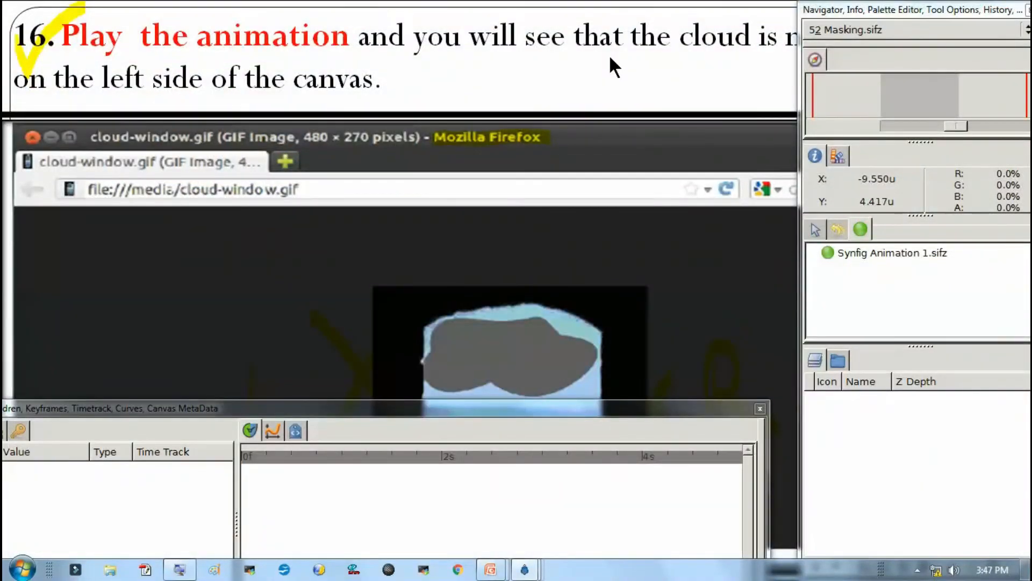
key("super+d")
right_click(121, 115)
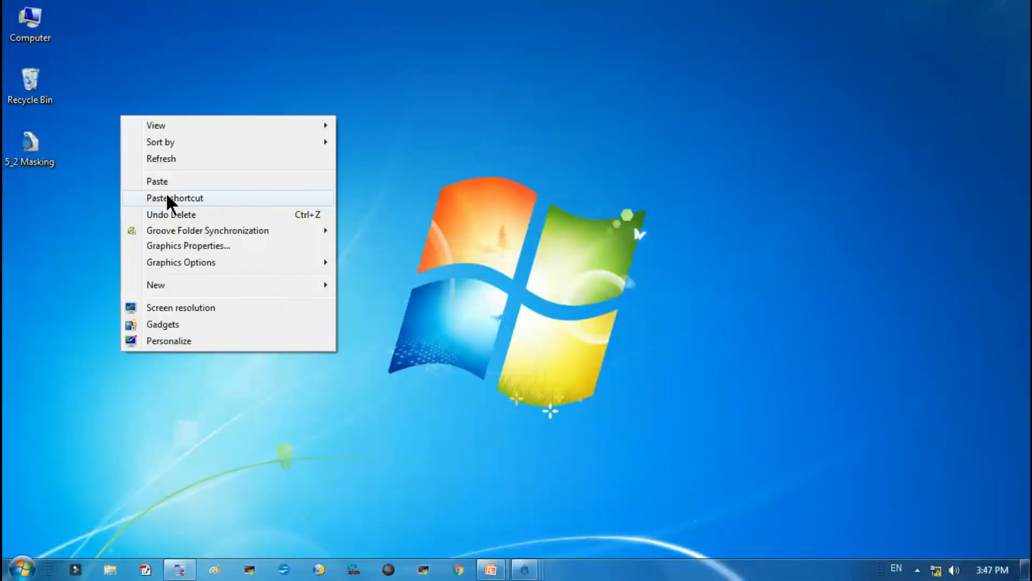
left_click(172, 182)
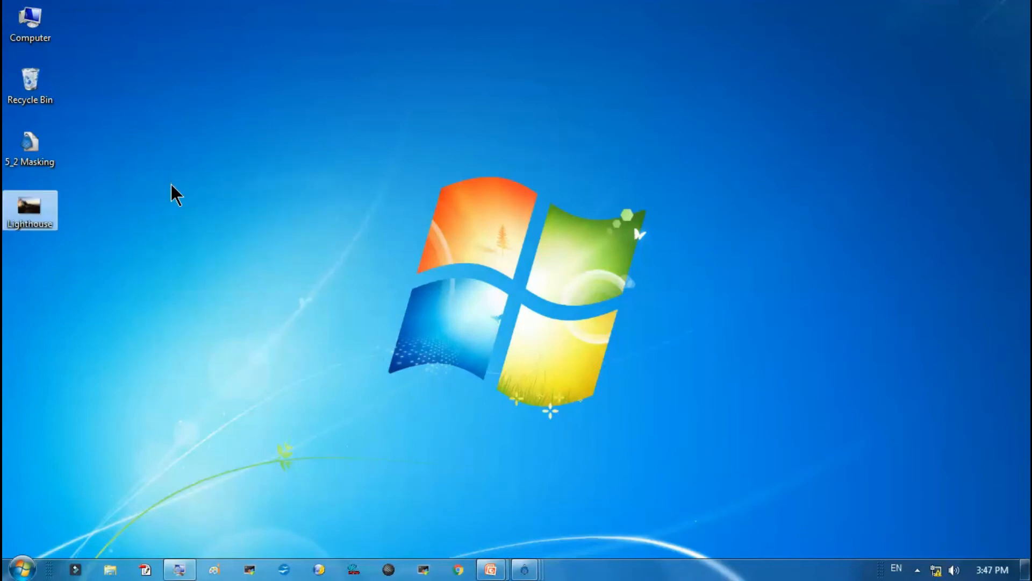
Switch back to the 5_2 Masking.sifz canvas in Synfig Studio and import Lighthouse.jpg from the Desktop
left_click(529, 573)
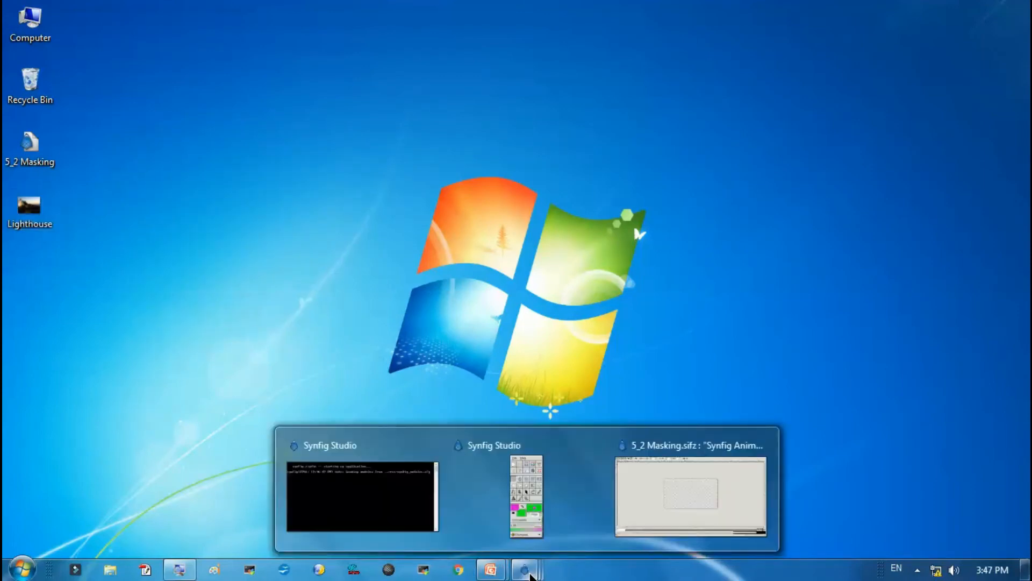
left_click(647, 499)
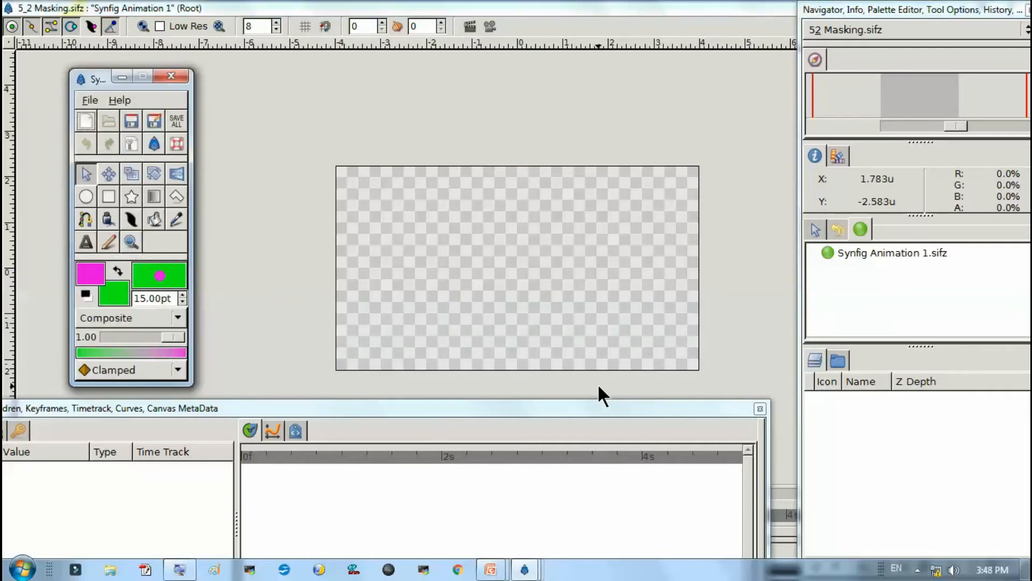
left_click(8, 43)
mouse_move(30, 44)
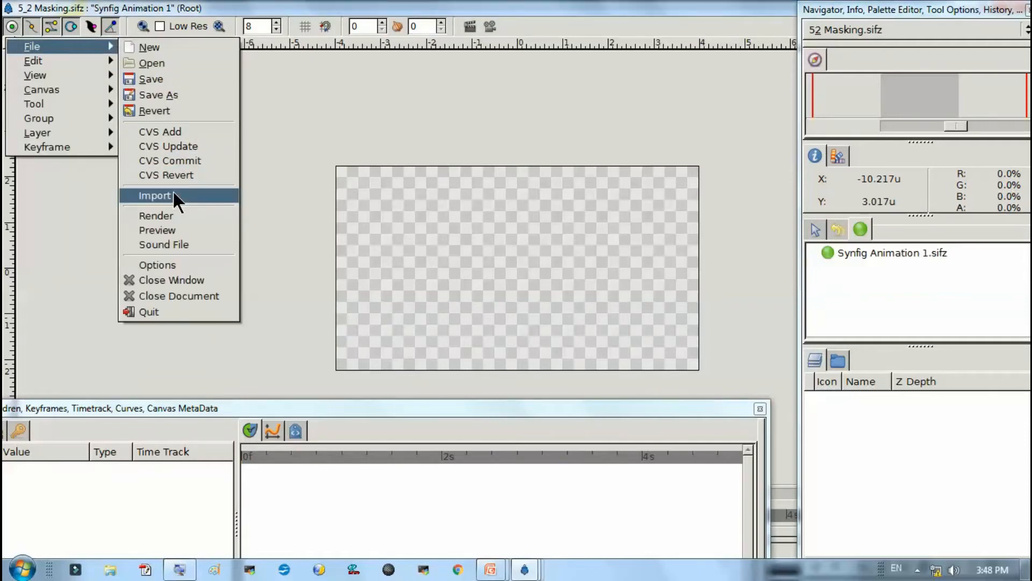
left_click(264, 192)
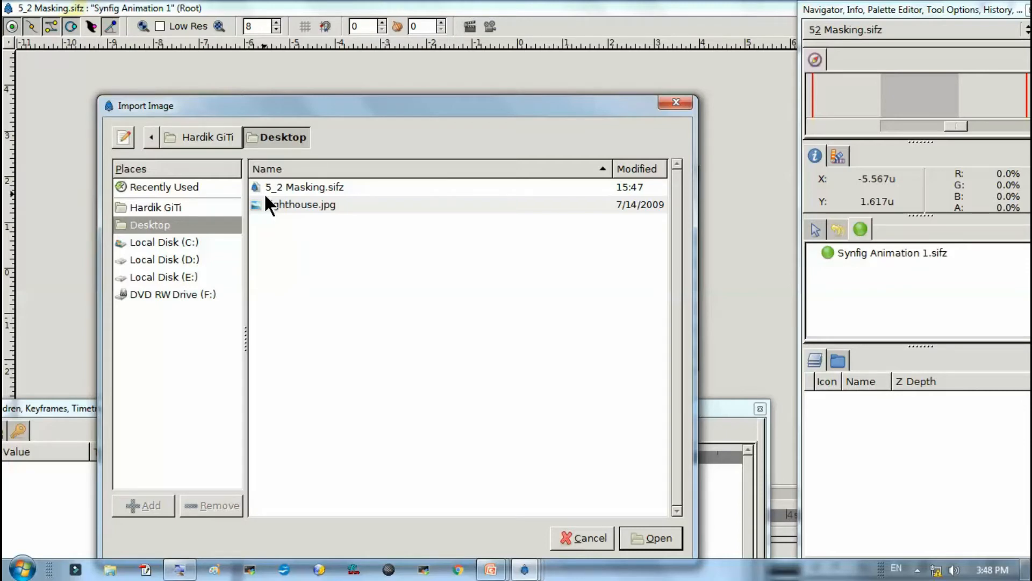
left_click(271, 204)
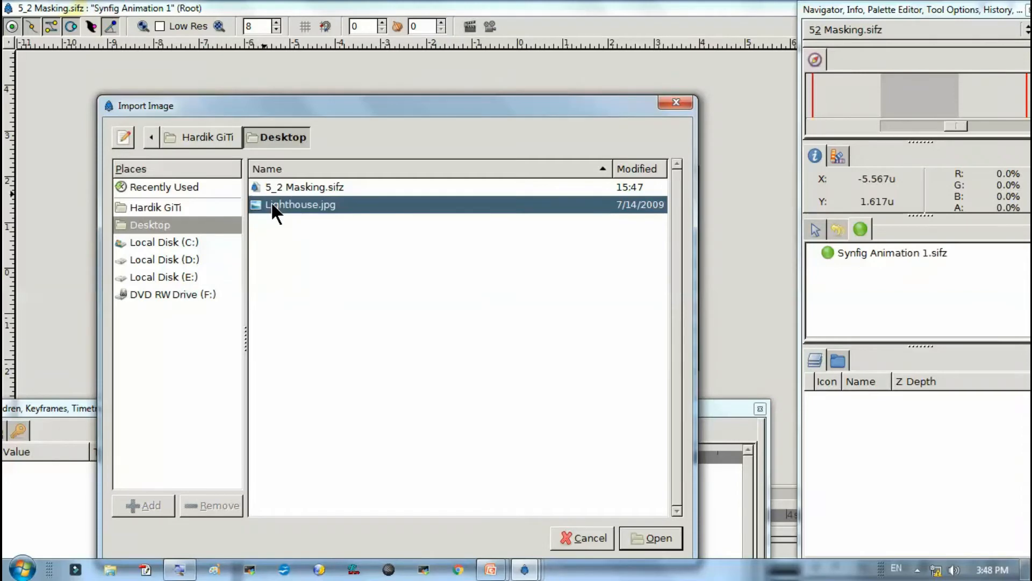
left_click(656, 540)
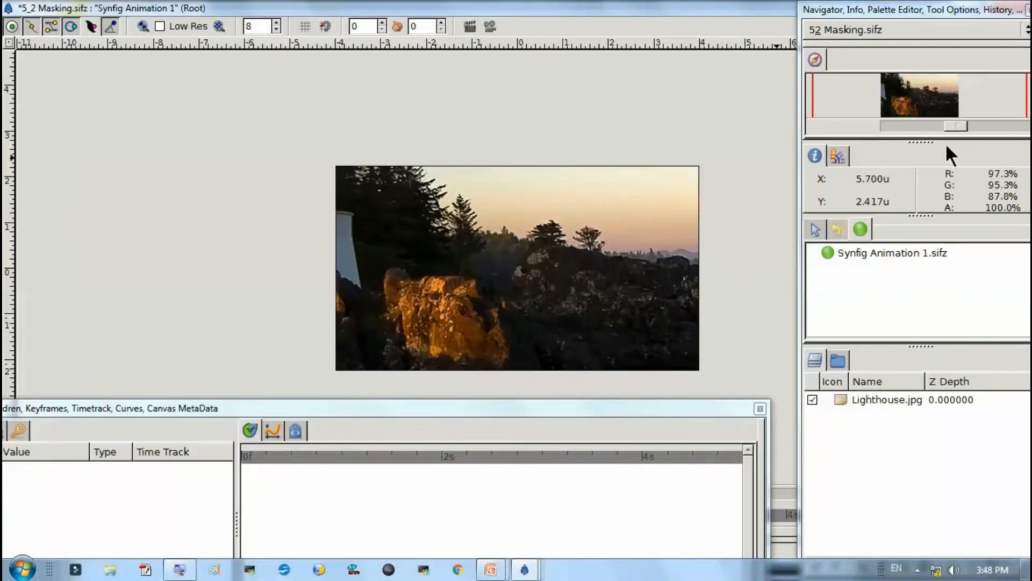
Shrink the Lighthouse picture to fit the canvas height, top-left corner about (-2.45, 2.25) and bottom-right about (2.53, -2.18), and save the file
left_click_drag(956, 126, 928, 127)
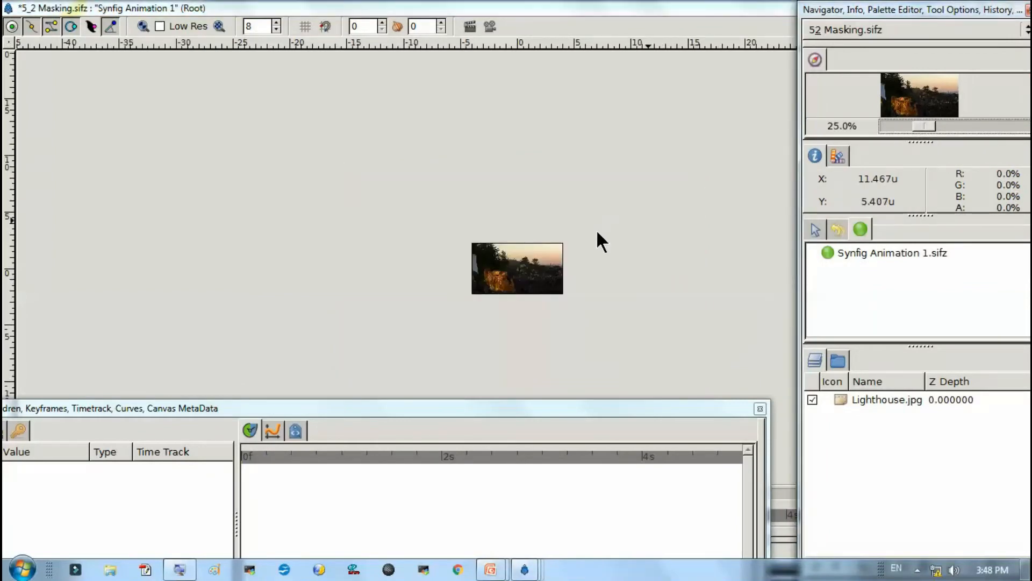
left_click(842, 398)
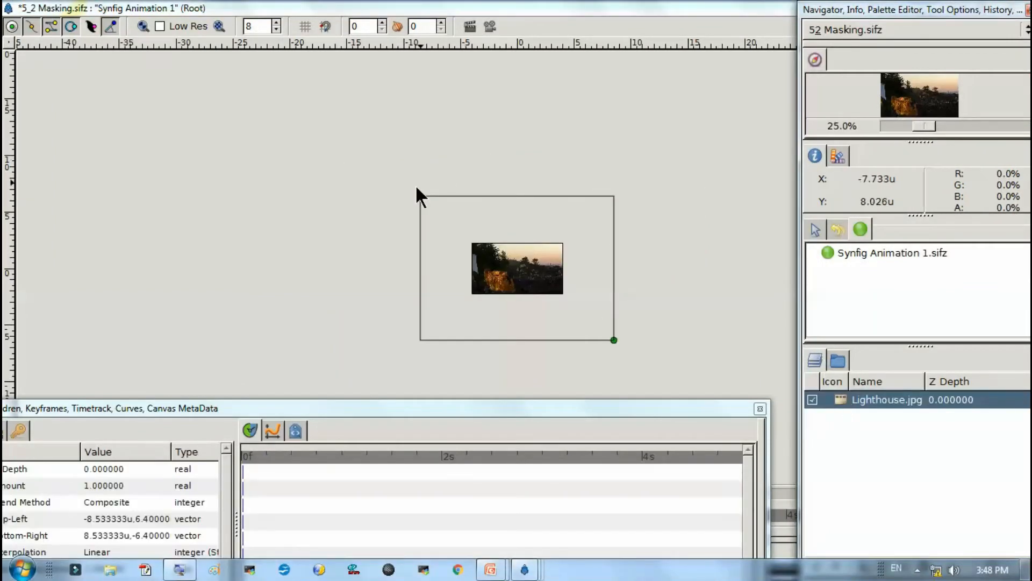
left_click_drag(420, 196, 489, 244)
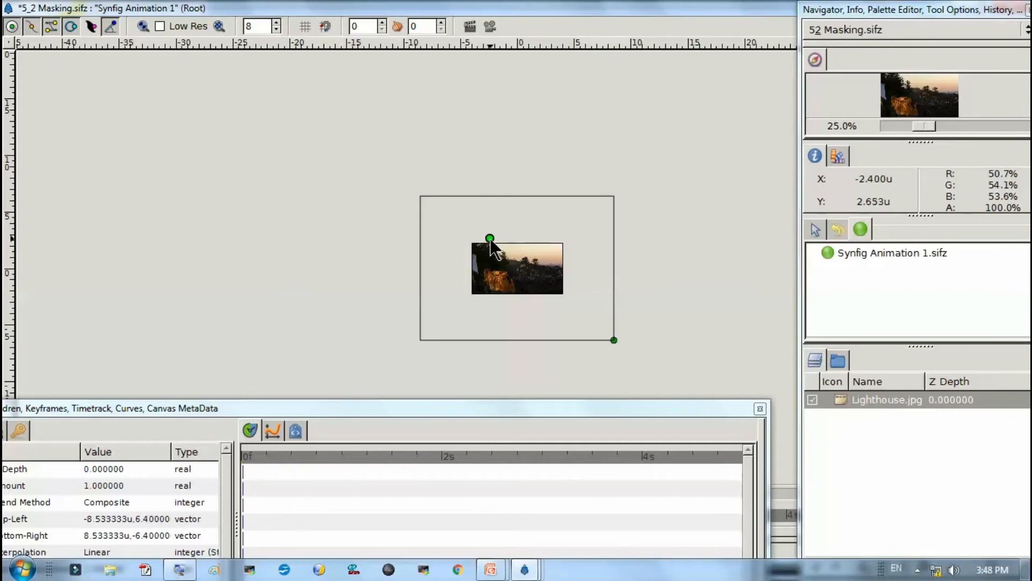
left_click_drag(614, 340, 546, 292)
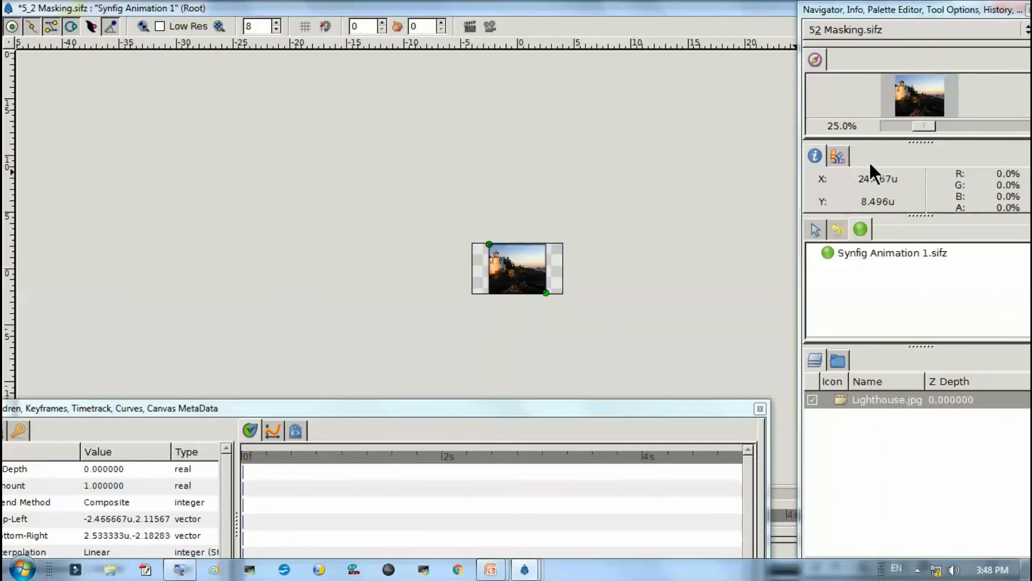
left_click(947, 126)
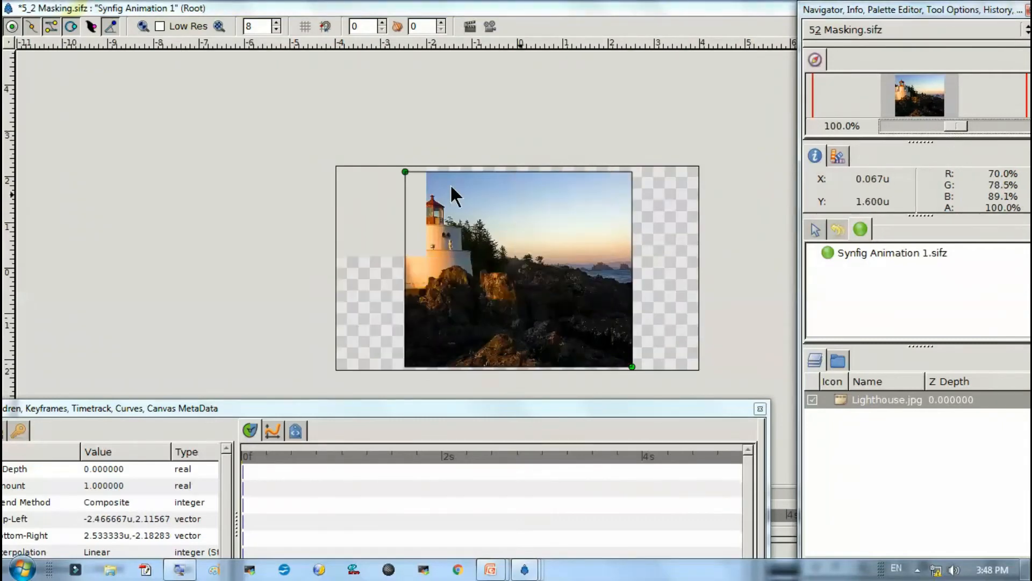
left_click_drag(408, 173, 407, 166)
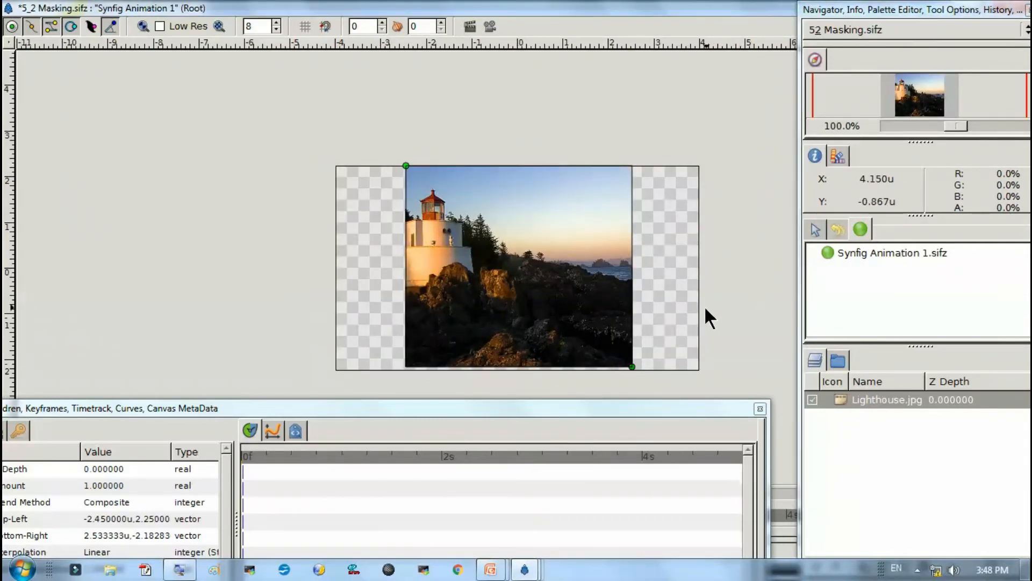
key("ctrl+s")
In the canvas properties, enter Masking as the name and Windnow as the description
key("alt+Tab")
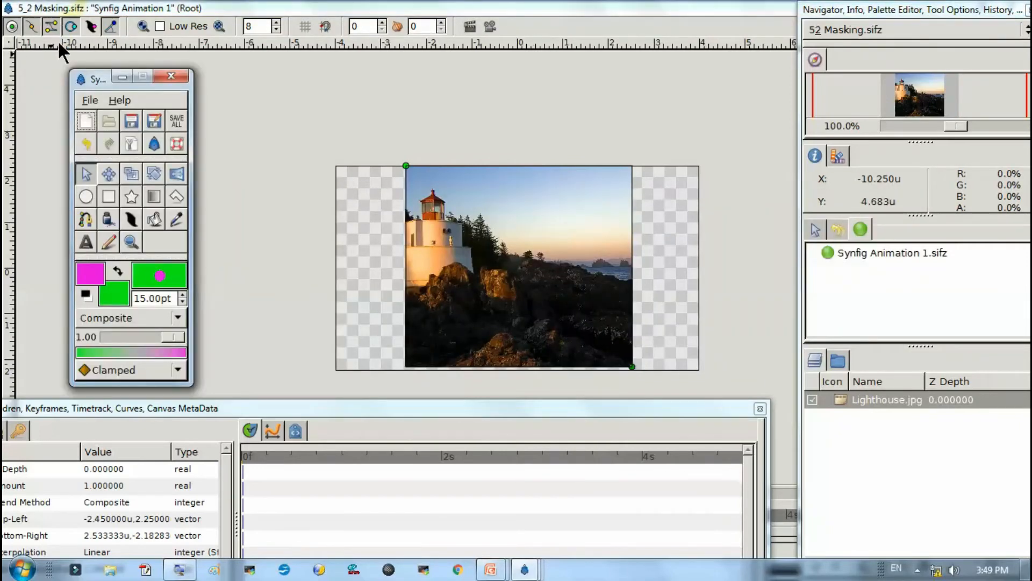
left_click(10, 43)
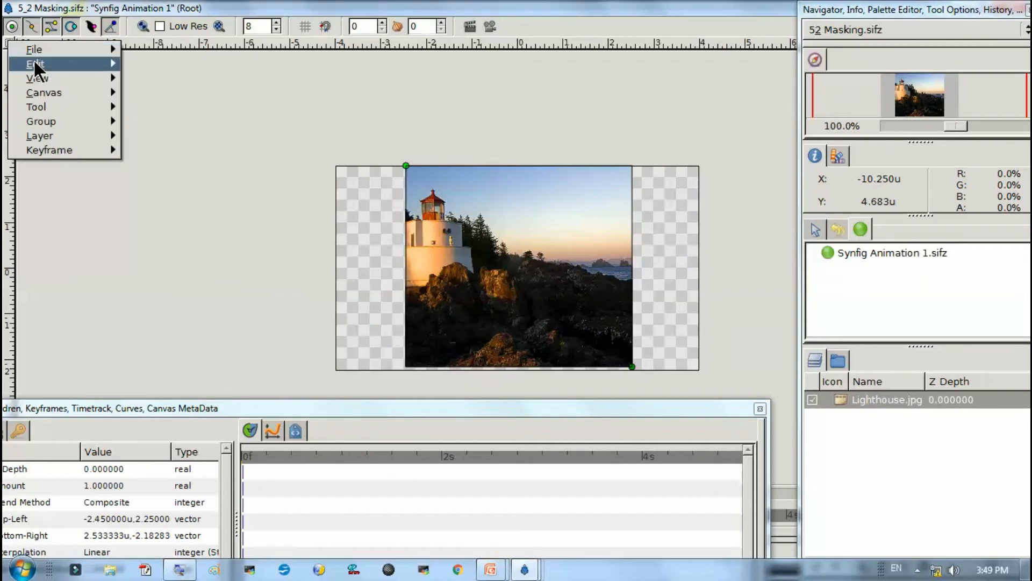
mouse_move(33, 64)
left_click(171, 220)
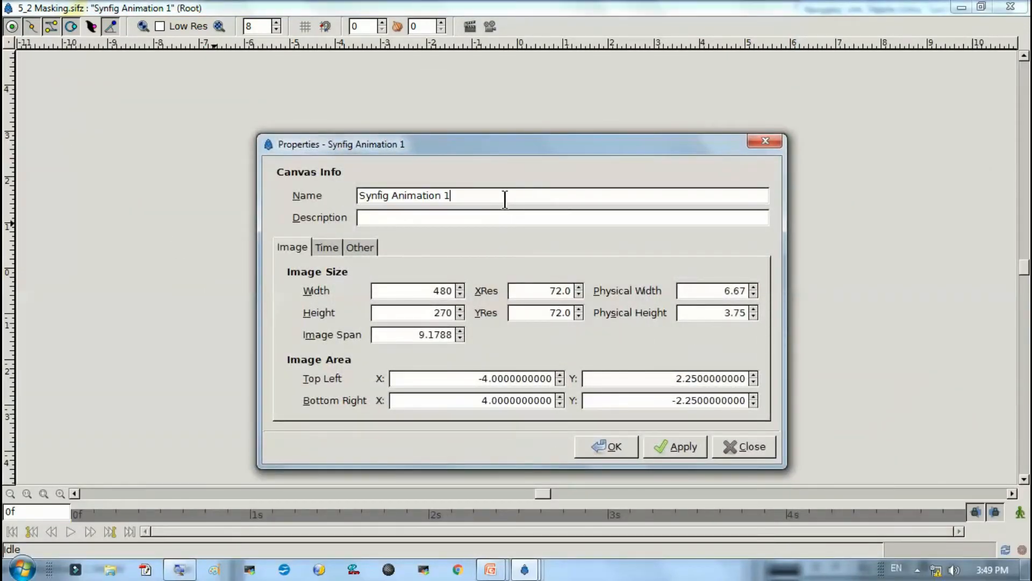
type("Masking")
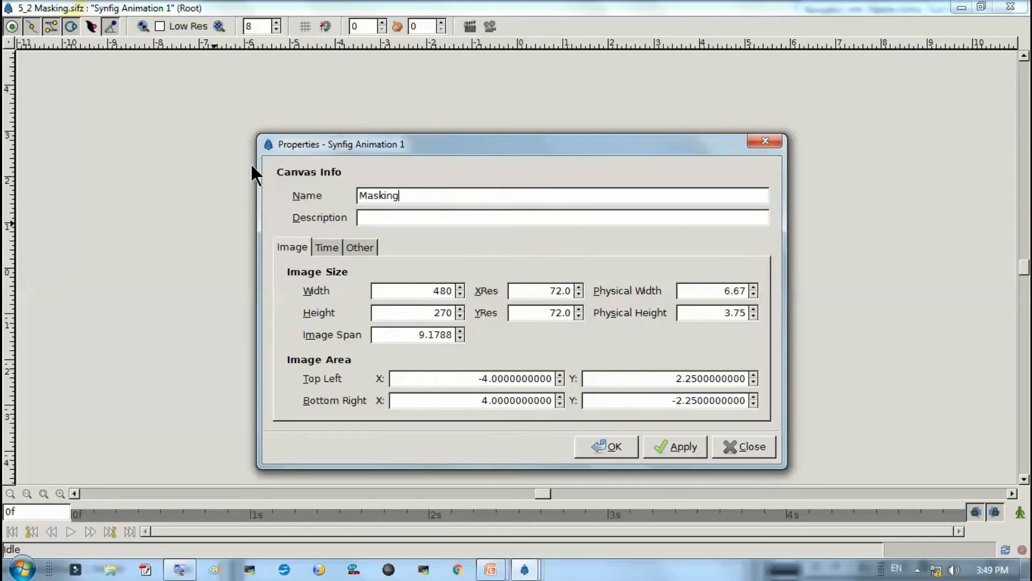
key("Tab")
type("Windiw")
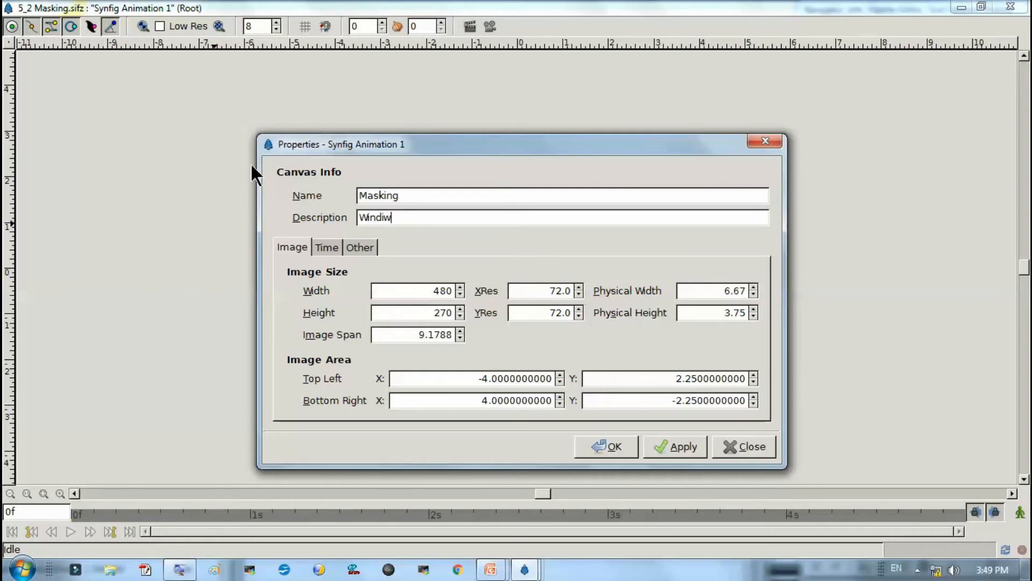
key("BackSpace")
key("BackSpace")
type("now")
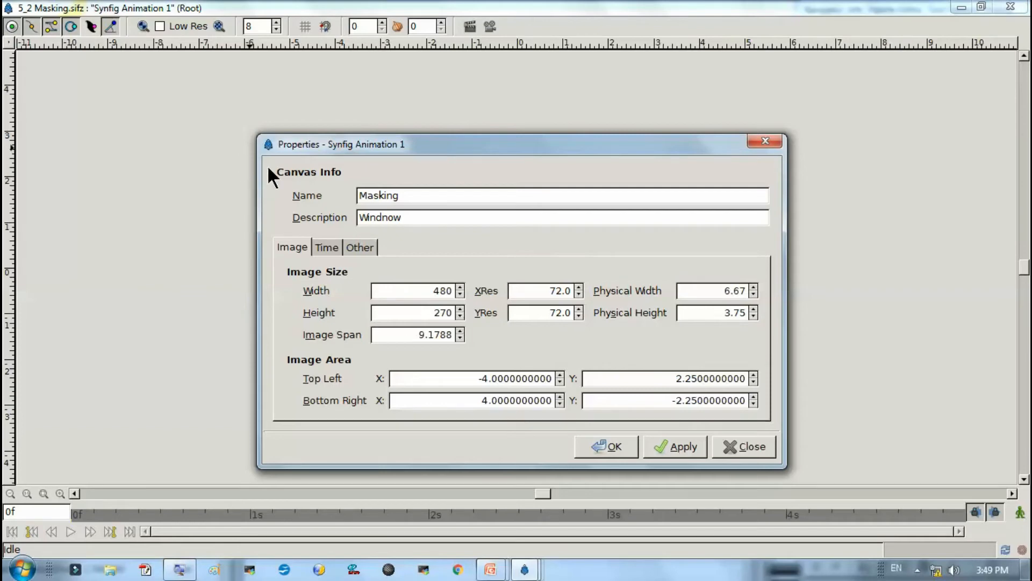
Set the animation's end time to 4s and apply the canvas properties
left_click(327, 249)
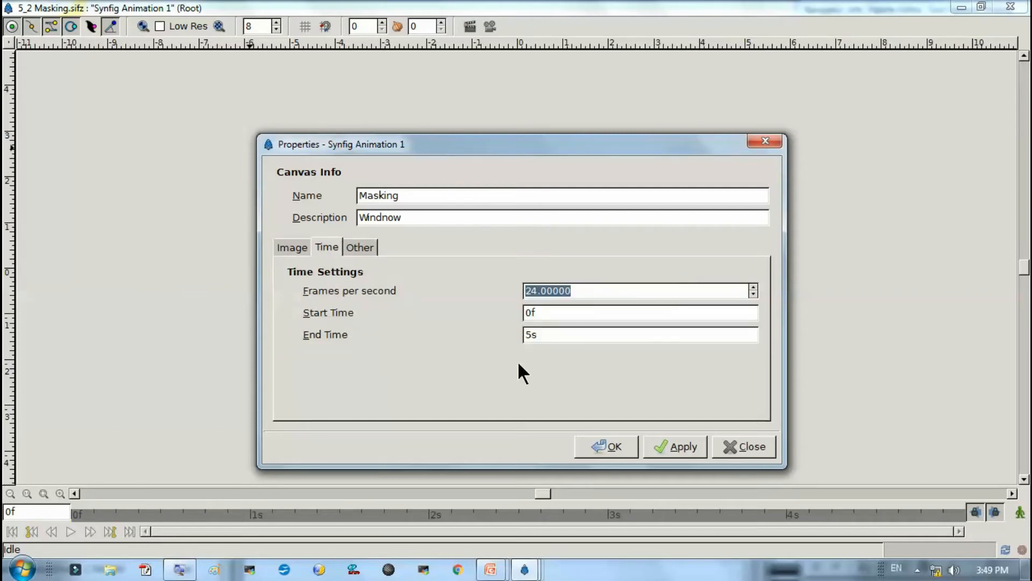
left_click(529, 335)
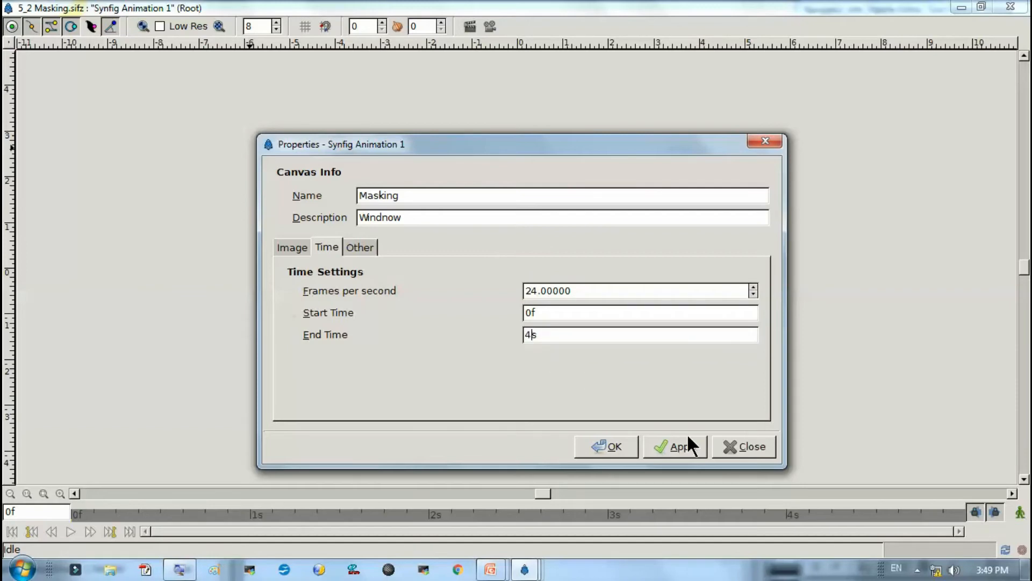
left_click(670, 447)
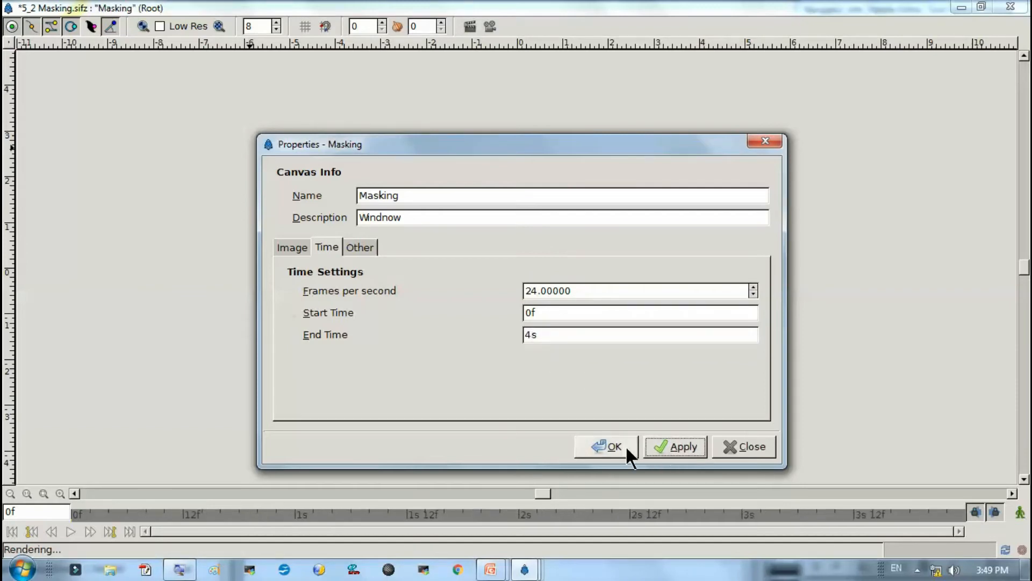
left_click(621, 445)
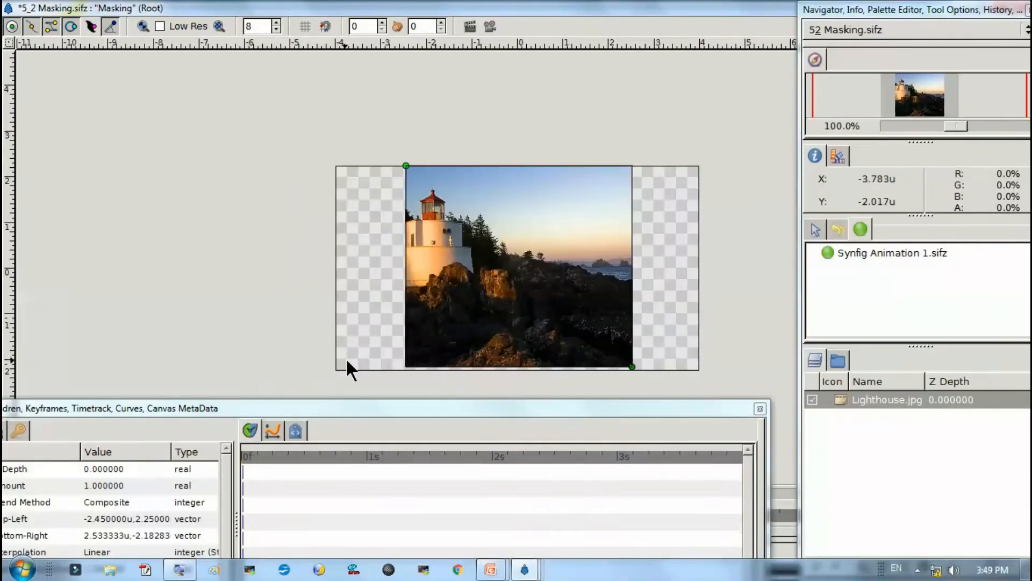
Choose the BLine Tool and set it to create only a region BLine, without an outline BLine
key("alt+Tab")
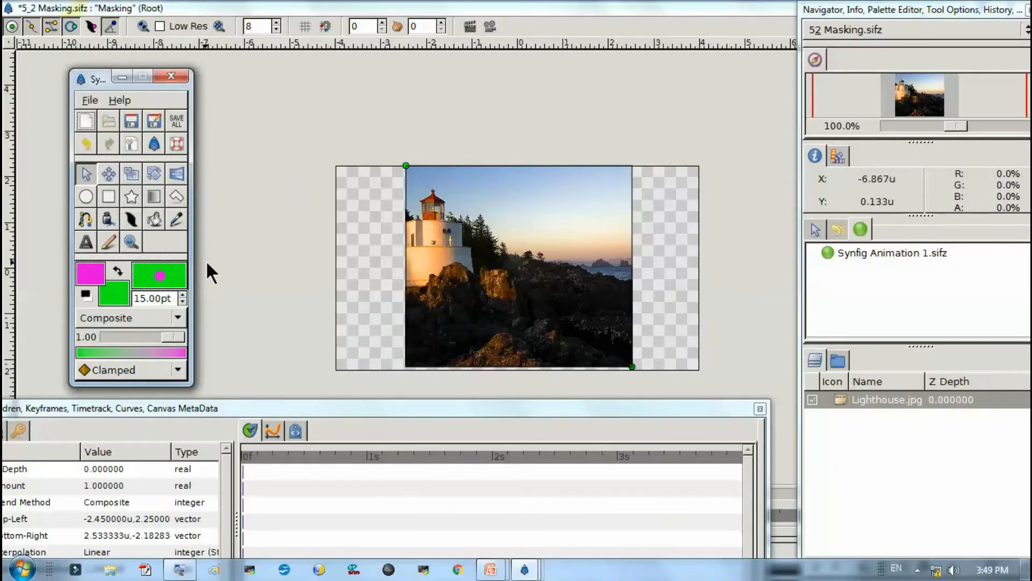
left_click(91, 223)
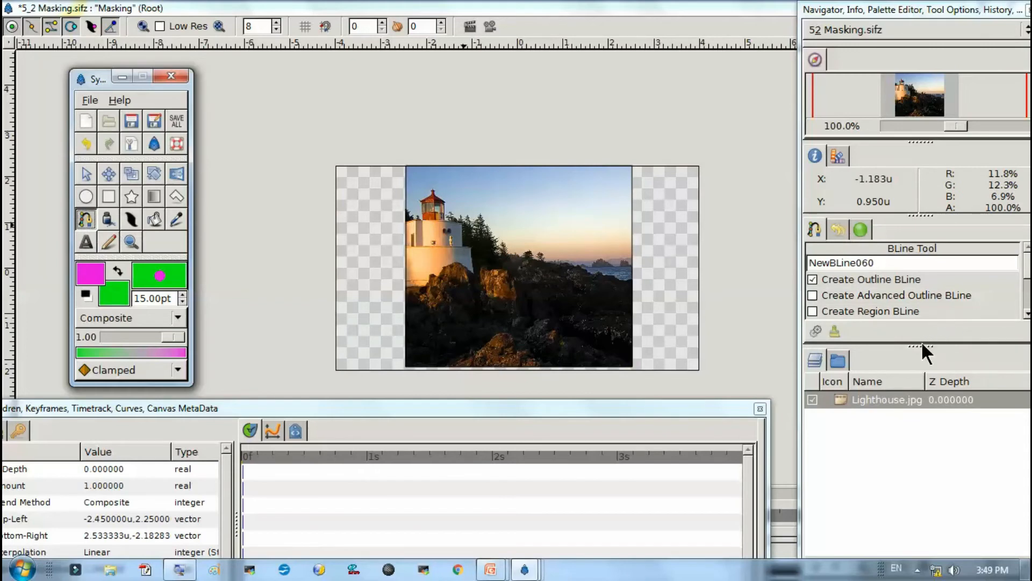
left_click_drag(921, 347, 922, 413)
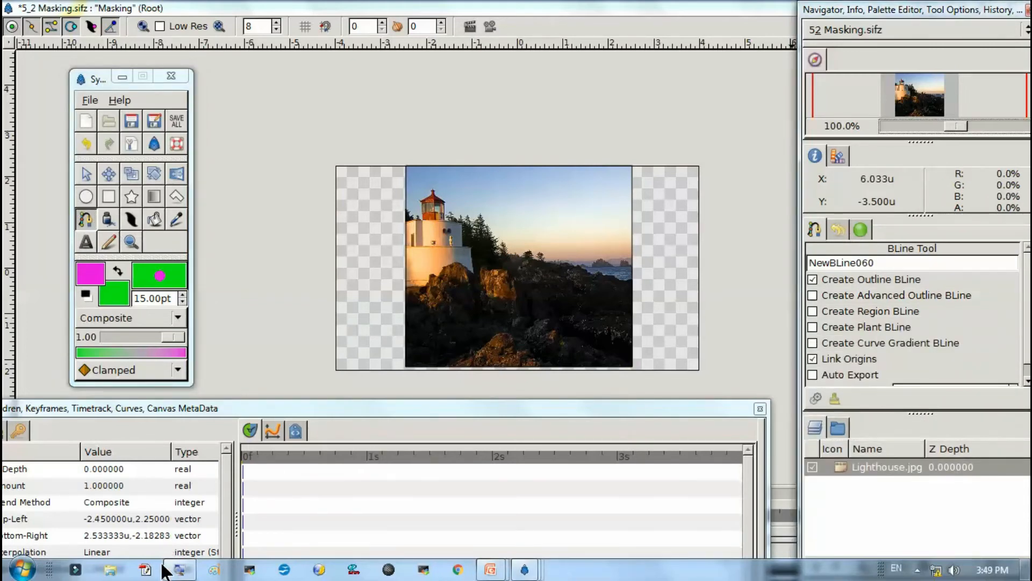
left_click(179, 570)
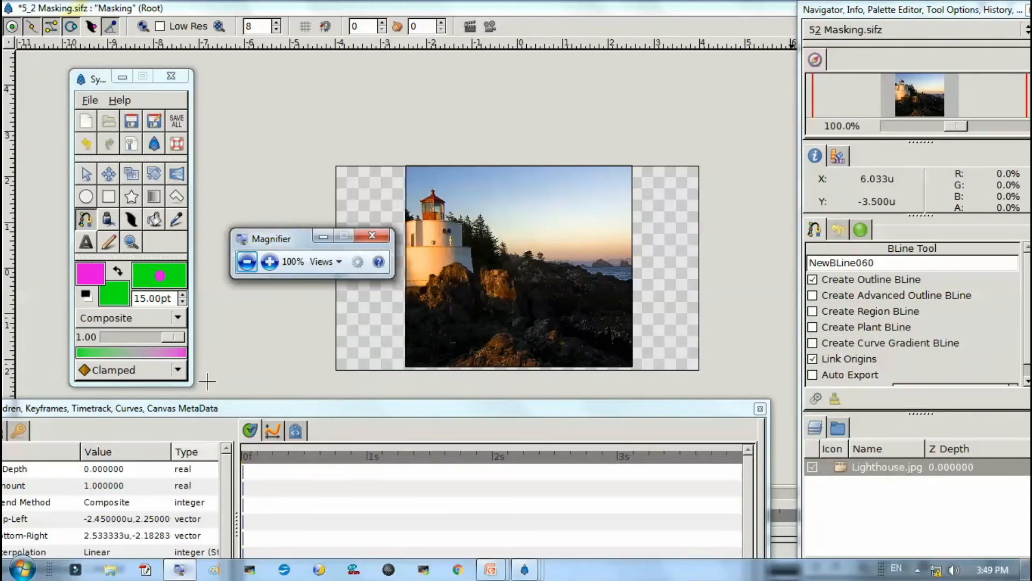
left_click(270, 261)
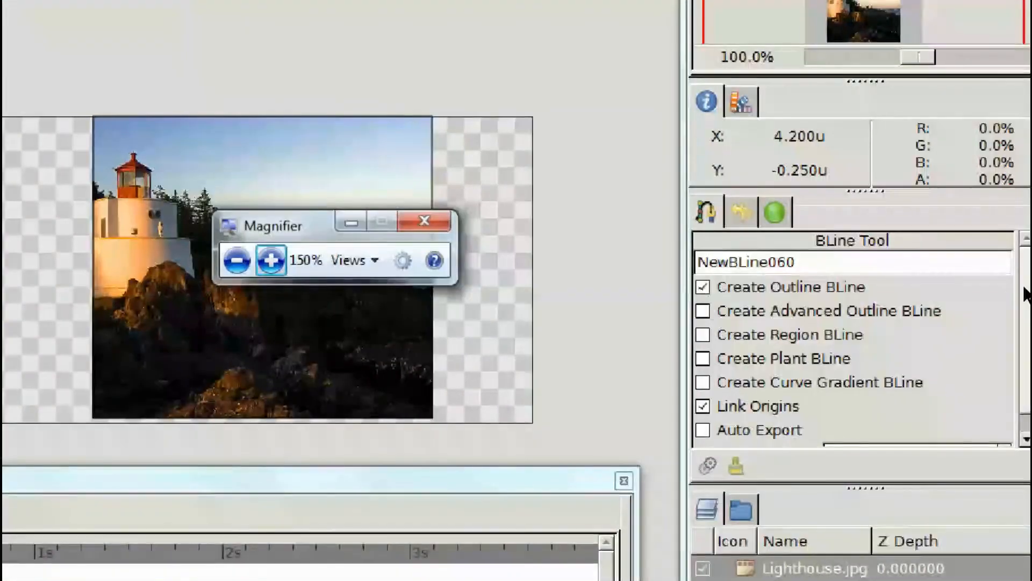
left_click(851, 283)
left_click(838, 318)
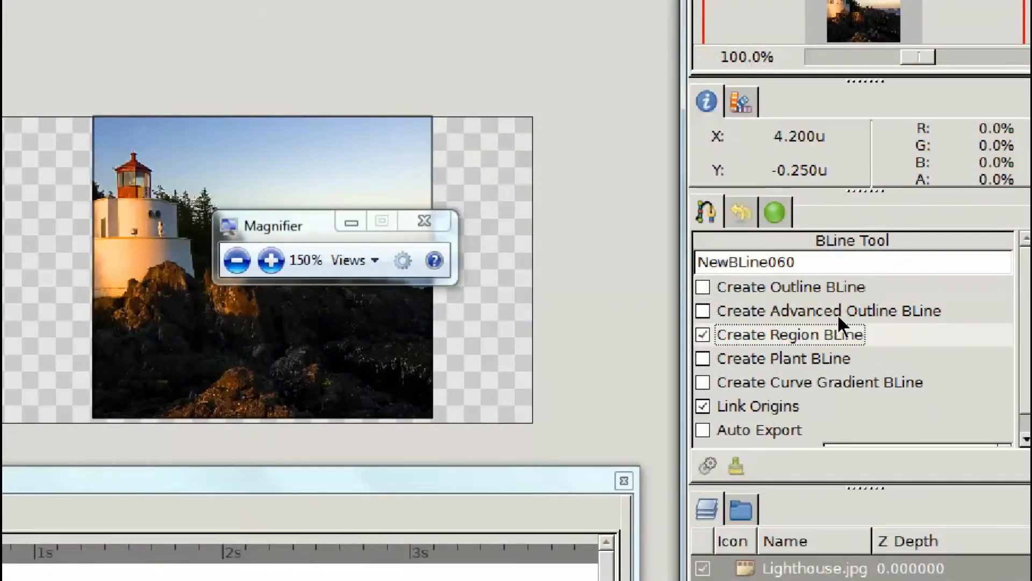
left_click(837, 280)
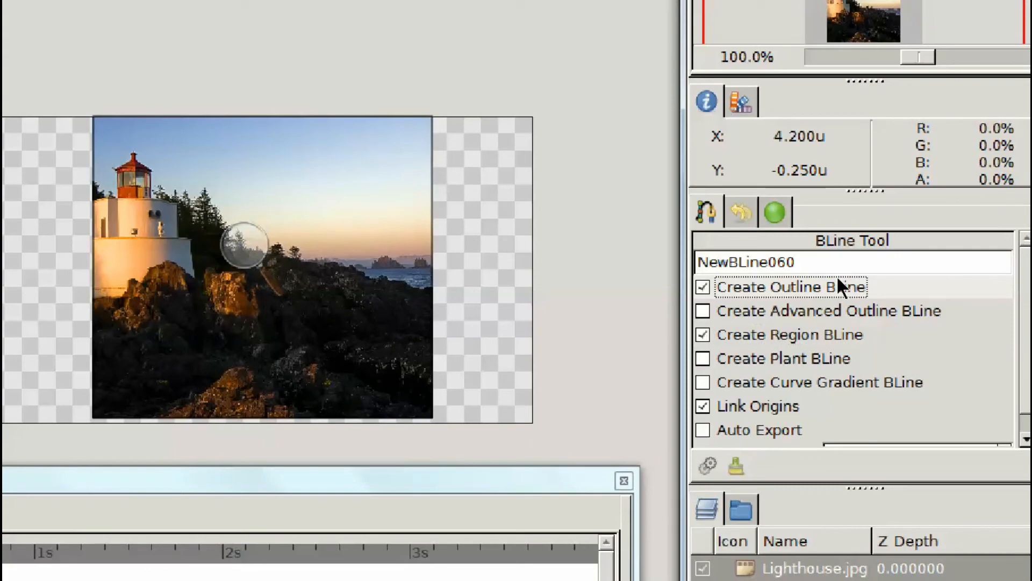
left_click(837, 280)
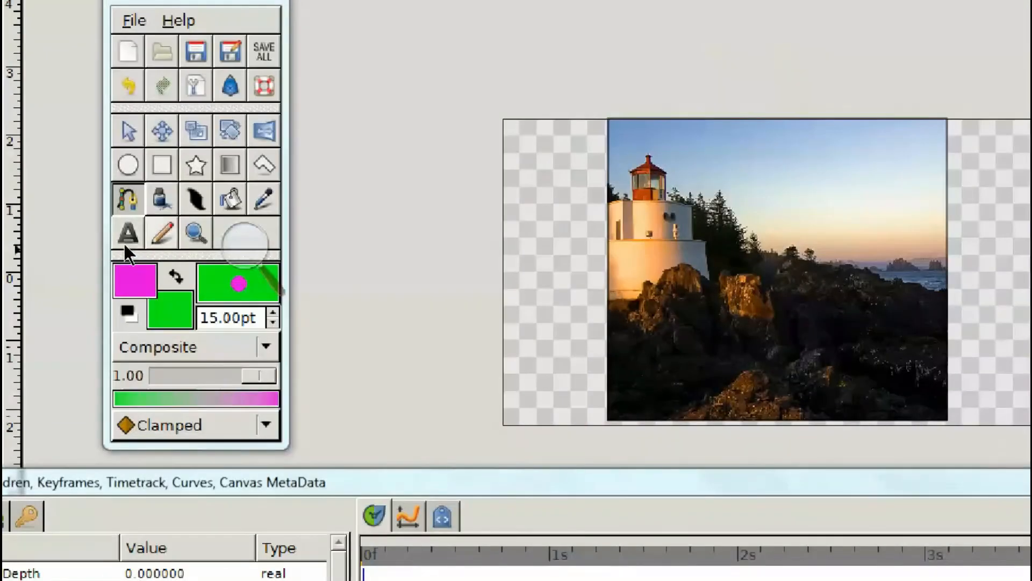
Set the fill color to opaque blue with red 0.0, green 30.2 and blue 91.1
left_click(123, 295)
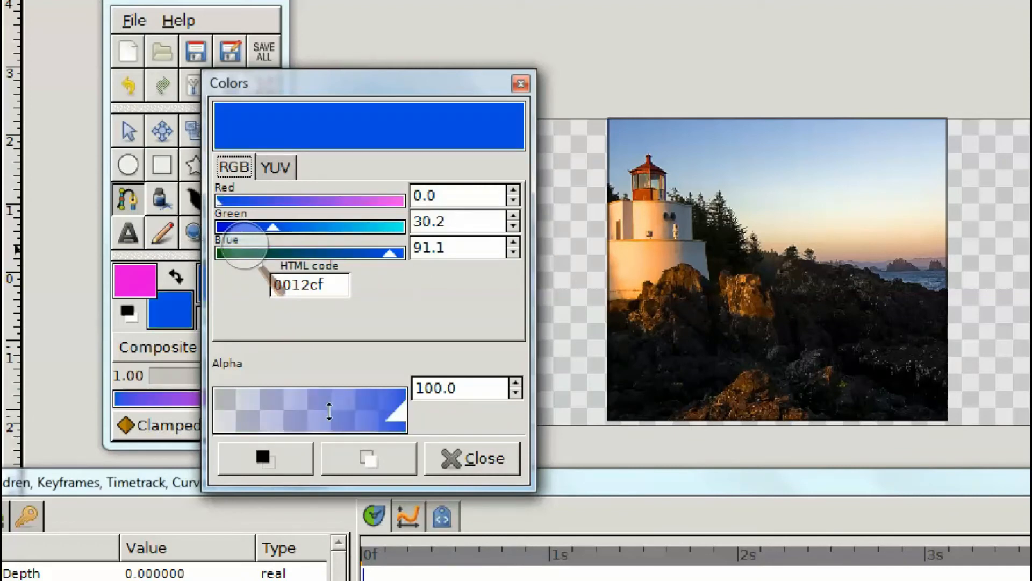
left_click(472, 458)
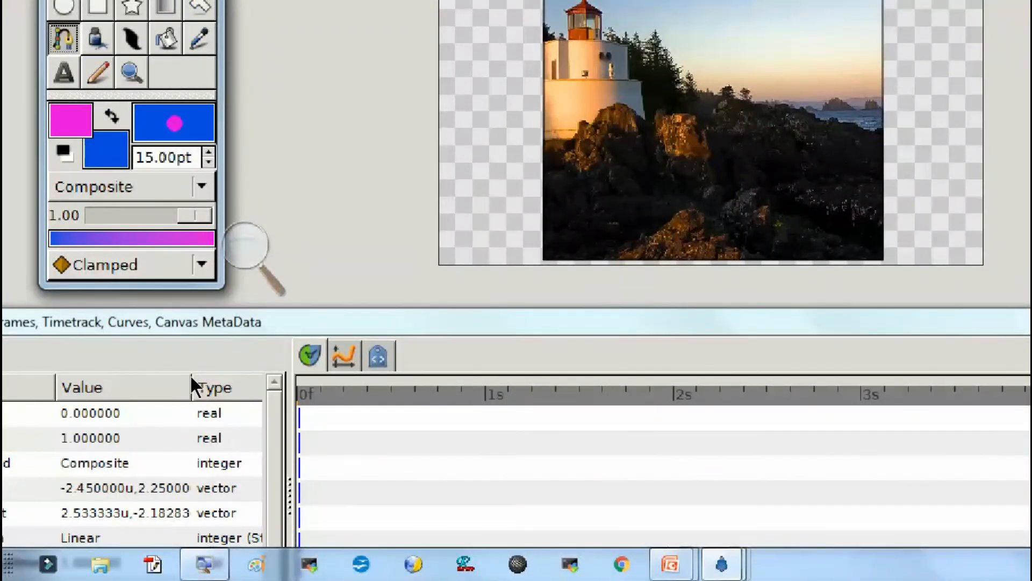
key("super+minus")
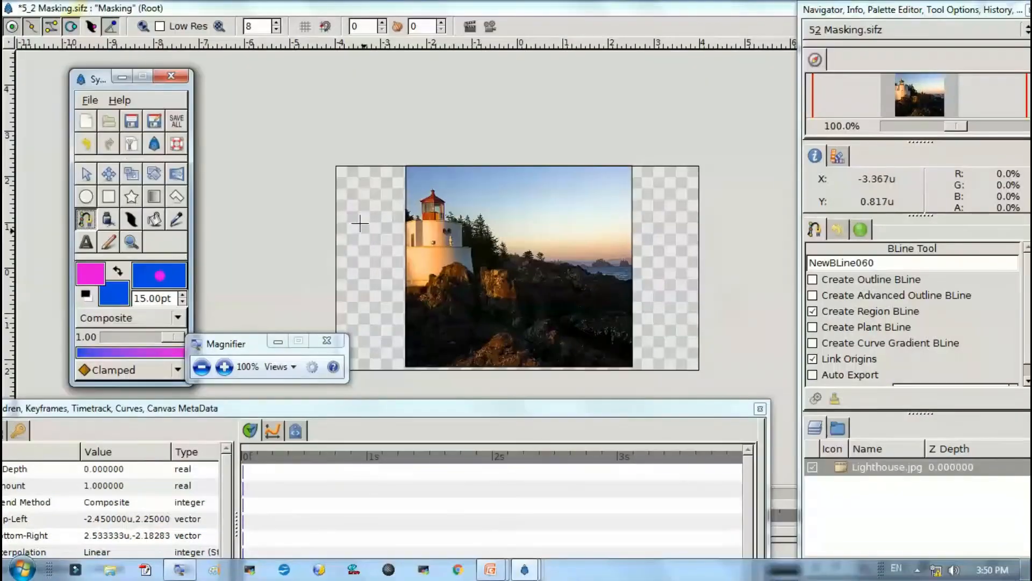
Draw an irregular closed BLine region over the canvas's upper-left area, overlapping the lighthouse, looping it at its first vertex
left_click(353, 212)
left_click_drag(380, 220, 392, 217)
left_click(426, 192)
left_click(452, 225)
left_click_drag(376, 264, 398, 229)
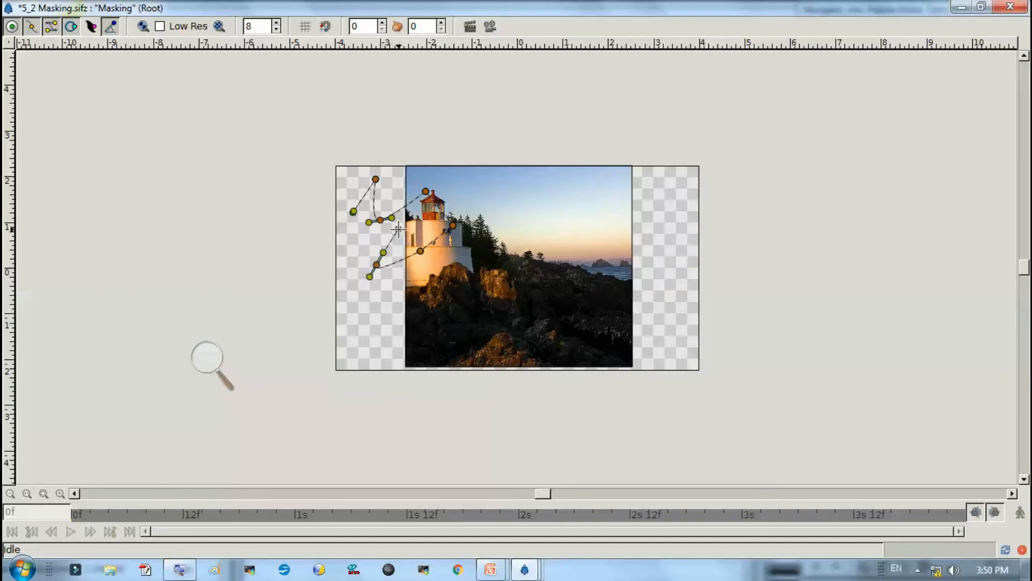
right_click(353, 212)
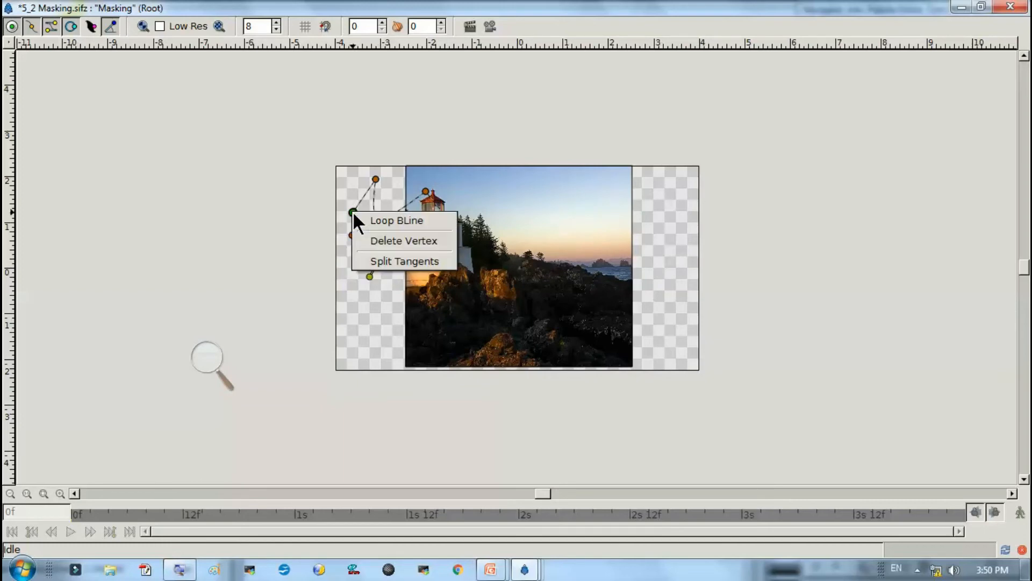
left_click(387, 218)
key("alt+Tab")
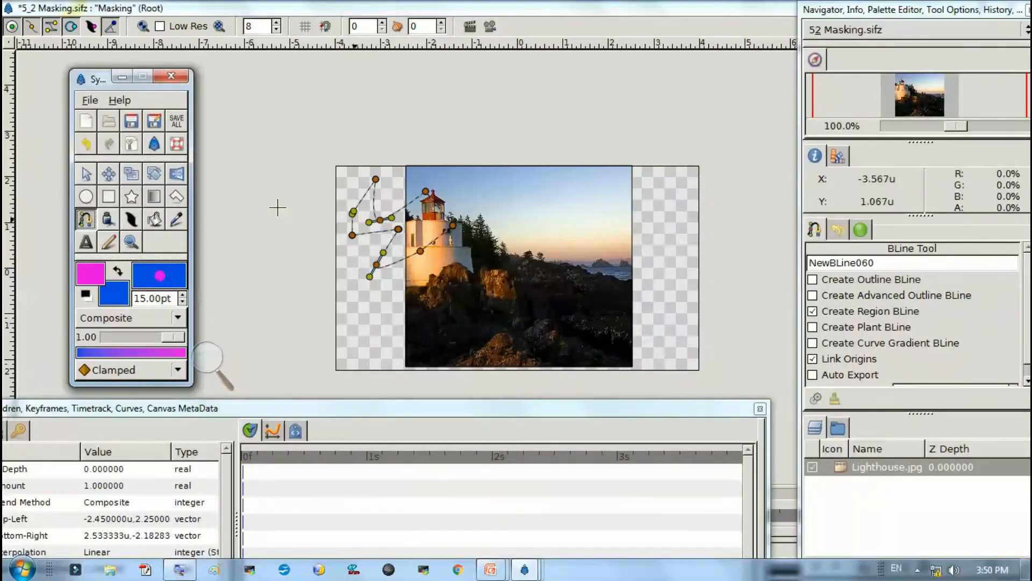
left_click(85, 179)
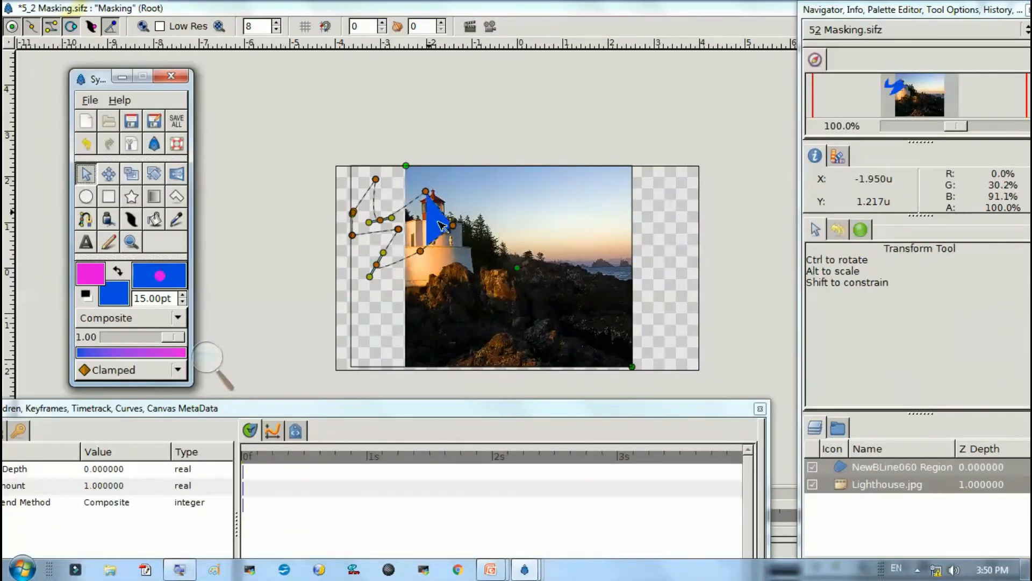
Round the blue region by pulling out tangents on its right, top and lower-left vertices, and deselect it
left_click_drag(453, 227, 452, 245)
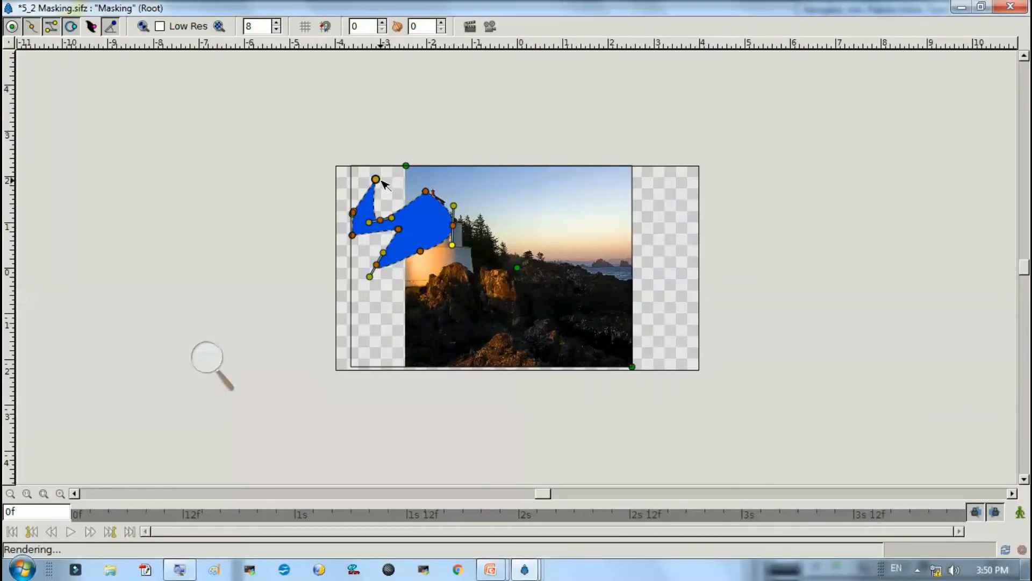
left_click_drag(375, 179, 337, 188)
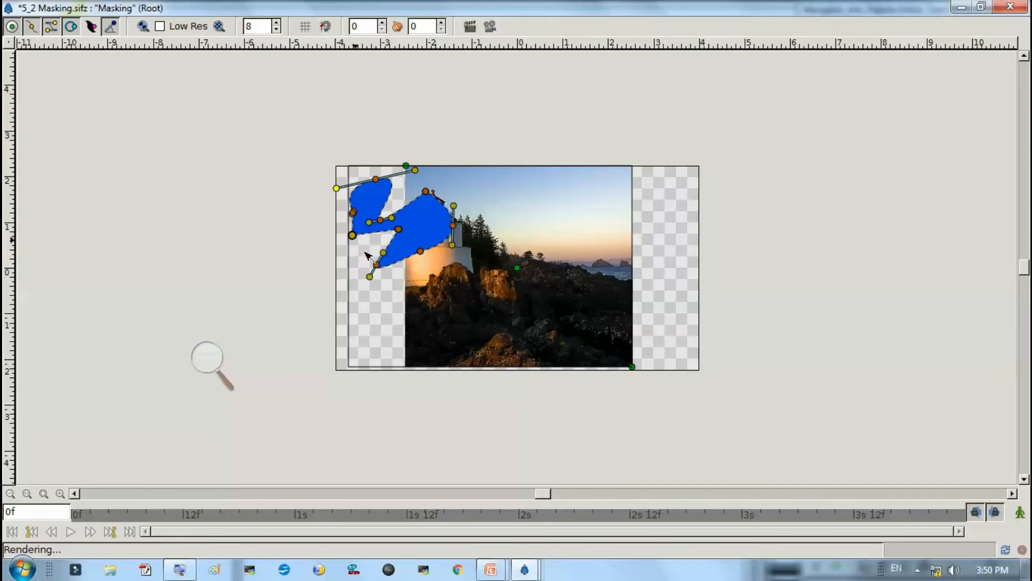
left_click_drag(351, 234, 330, 231)
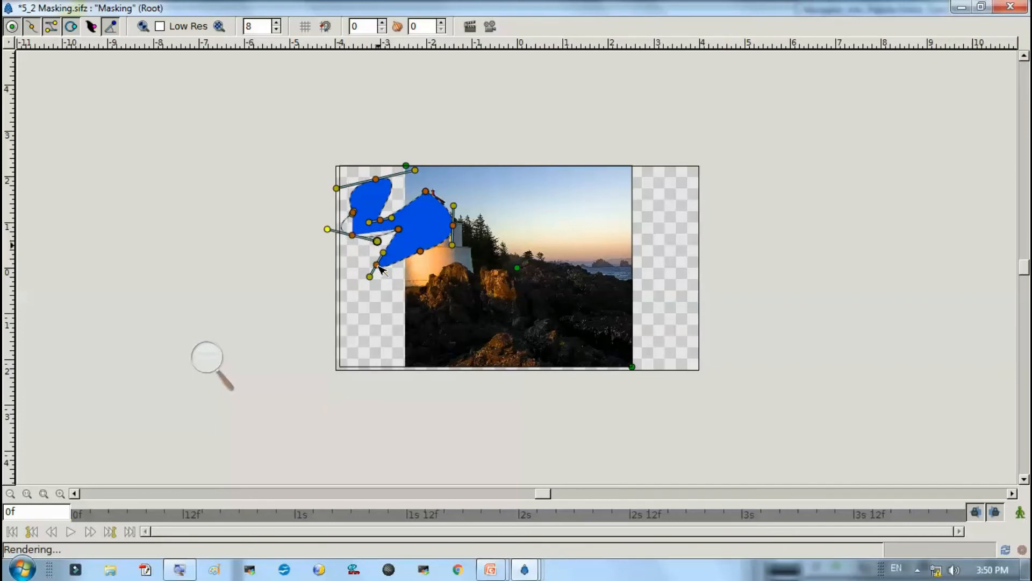
left_click(369, 311)
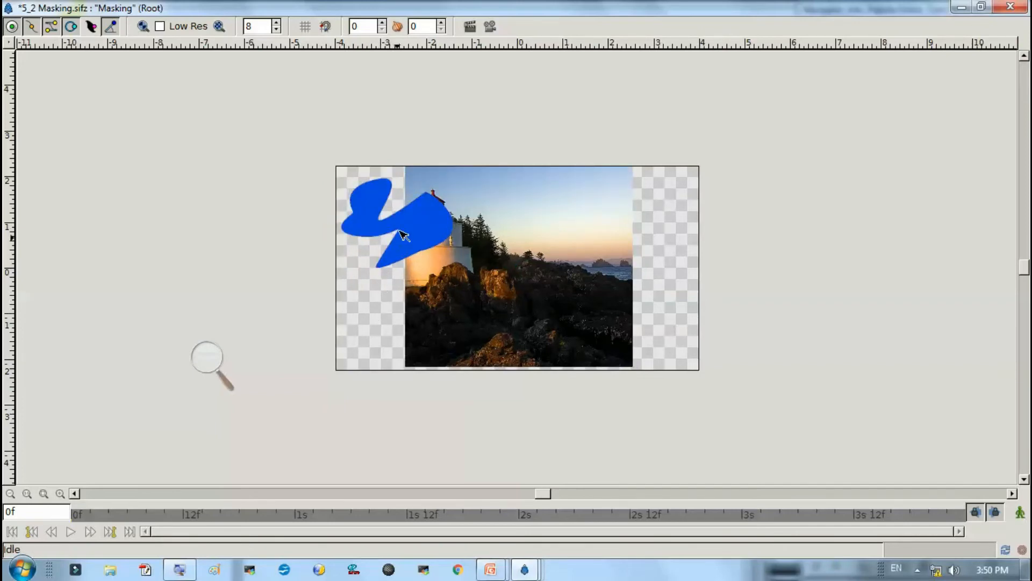
Round the blue region's lower-left end by pulling out its vertex tangent, shift the whole region slightly upward, and deselect it
left_click(401, 237)
left_click_drag(369, 276, 390, 285)
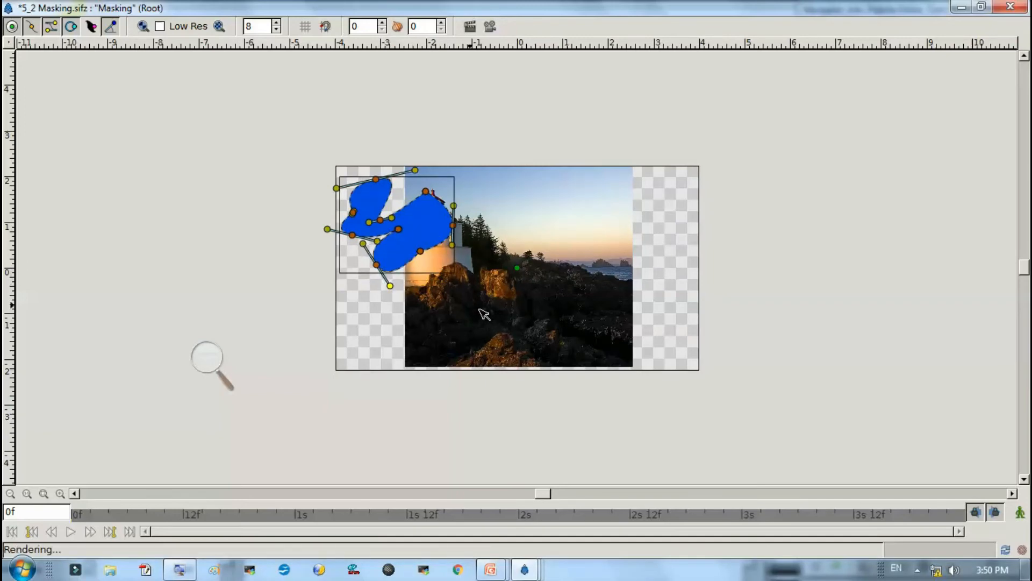
left_click(500, 314)
left_click(405, 261)
mouse_move(520, 271)
left_mouse_down()
mouse_move(511, 330)
mouse_move(520, 277)
mouse_move(595, 276)
mouse_move(634, 340)
mouse_move(680, 266)
mouse_move(520, 266)
left_mouse_up()
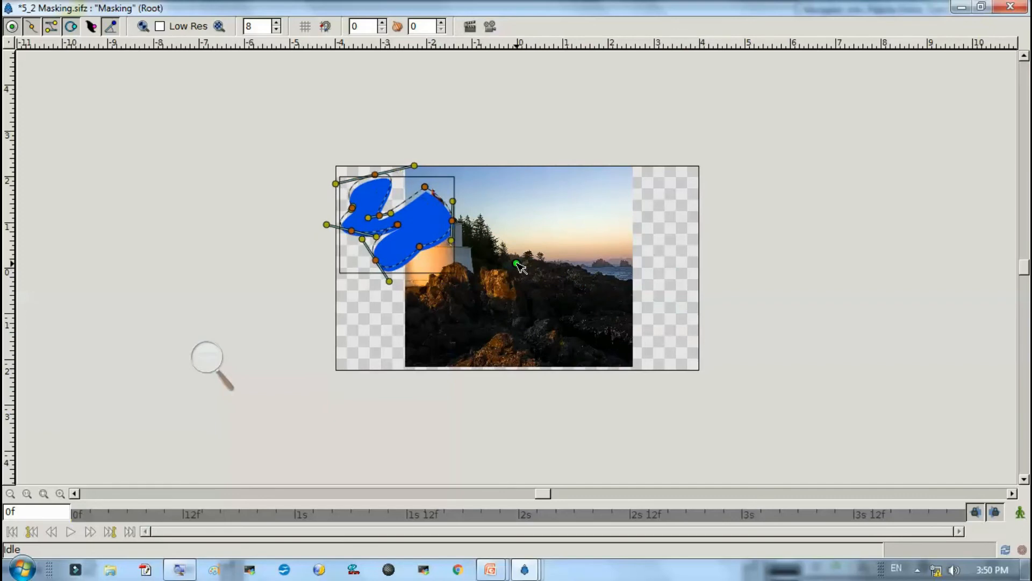
left_click(554, 280)
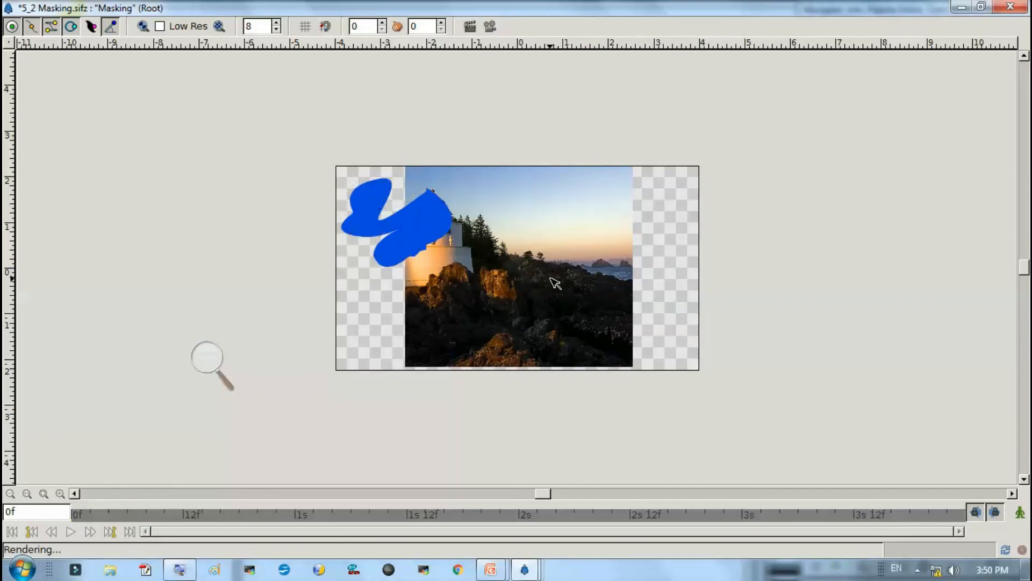
In animate editing mode, keyframe the blue region's position, moving it down and right at 2f and up and slightly right at 1s
left_click(1020, 512)
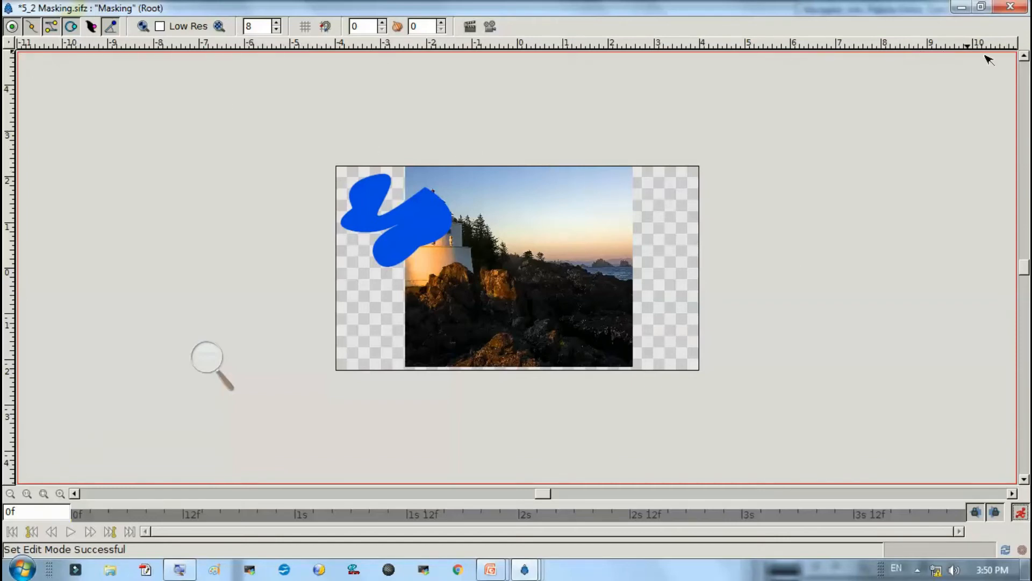
left_click(407, 223)
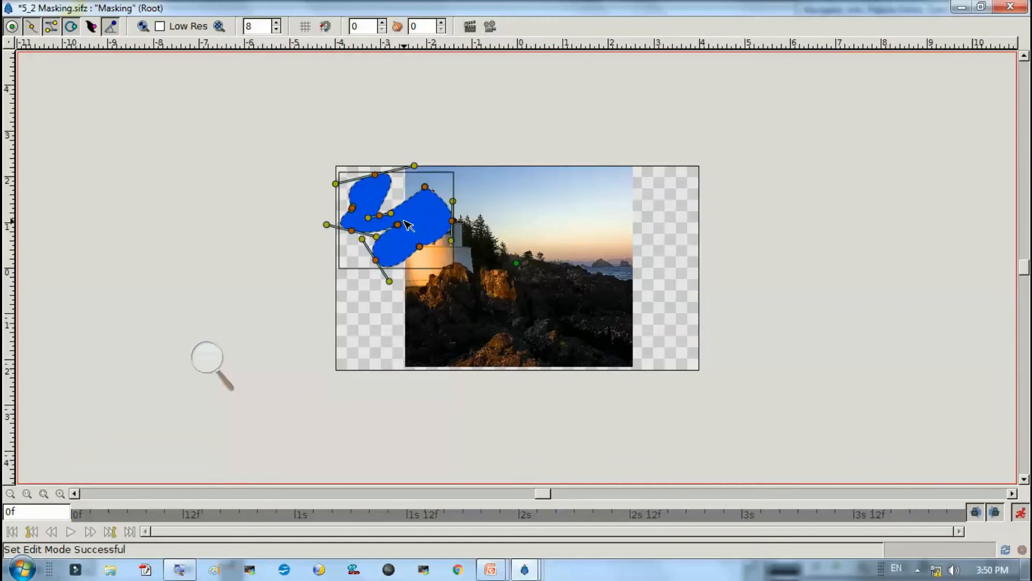
left_click(88, 517)
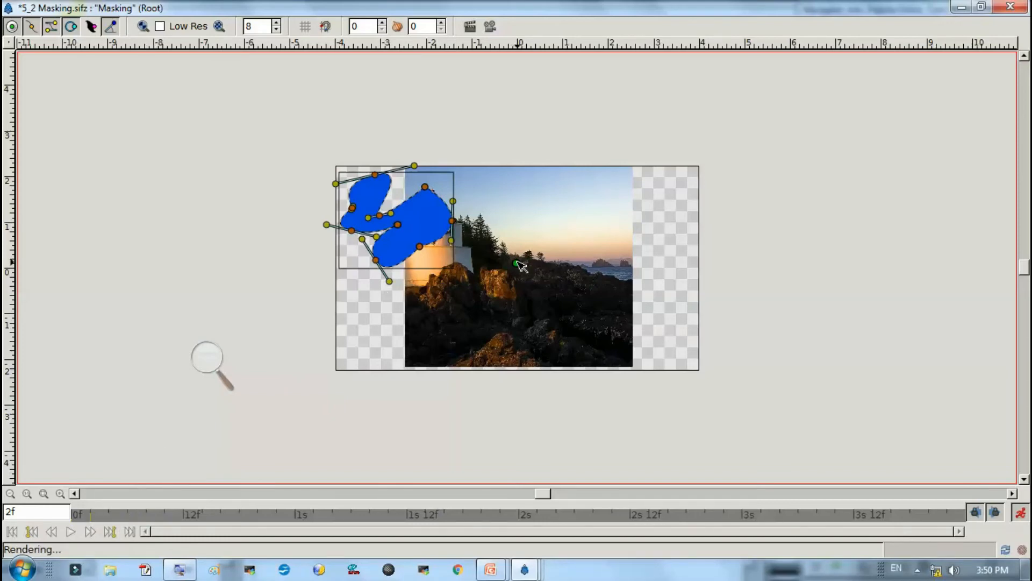
left_click_drag(518, 264, 560, 306)
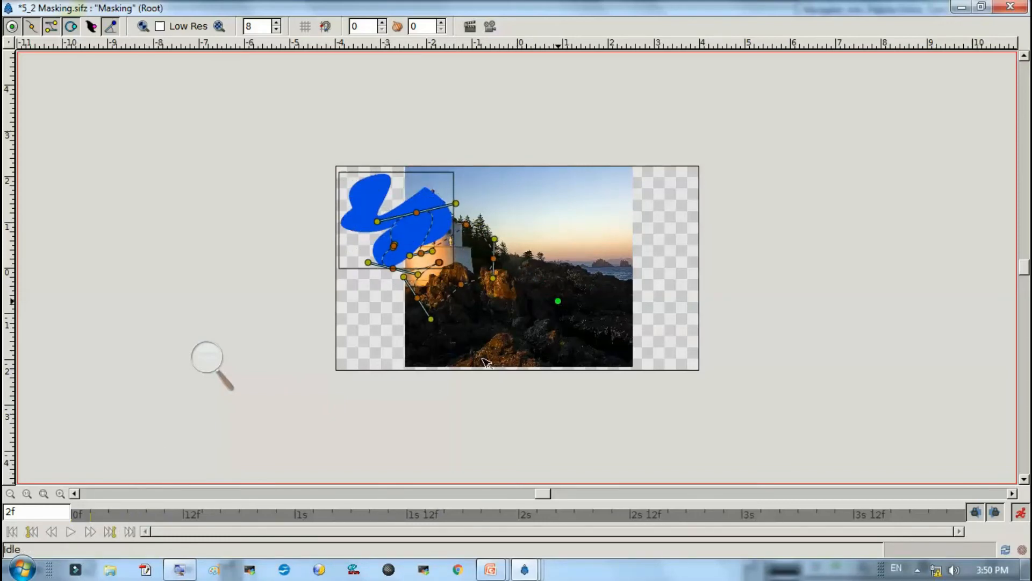
left_click(291, 517)
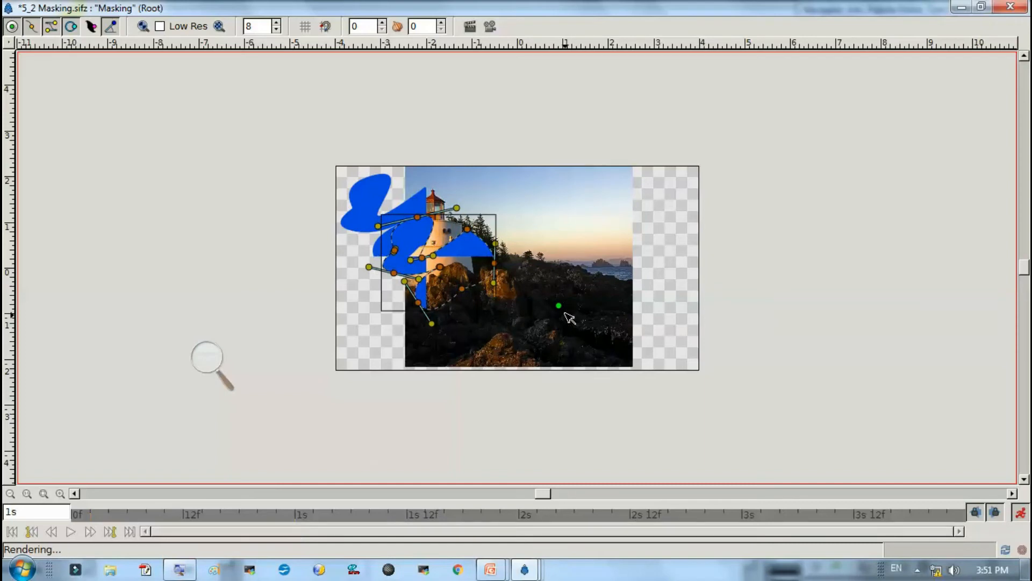
left_click_drag(559, 306, 573, 253)
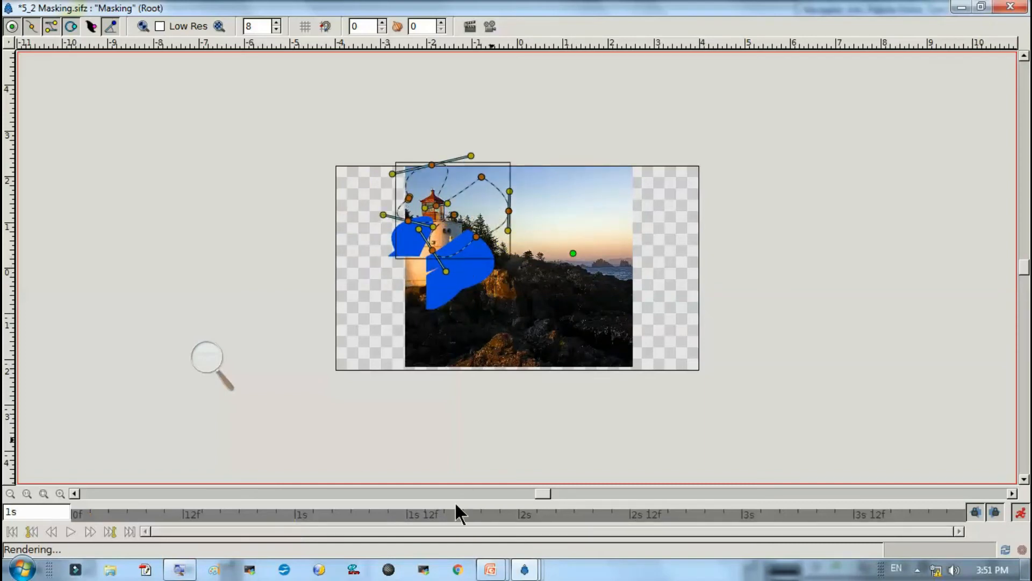
Keyframe the blue region's zigzag path, moving it down-right at 1s 23f, up-right at 2s 12f and down-right at 3s 1f
left_click(513, 515)
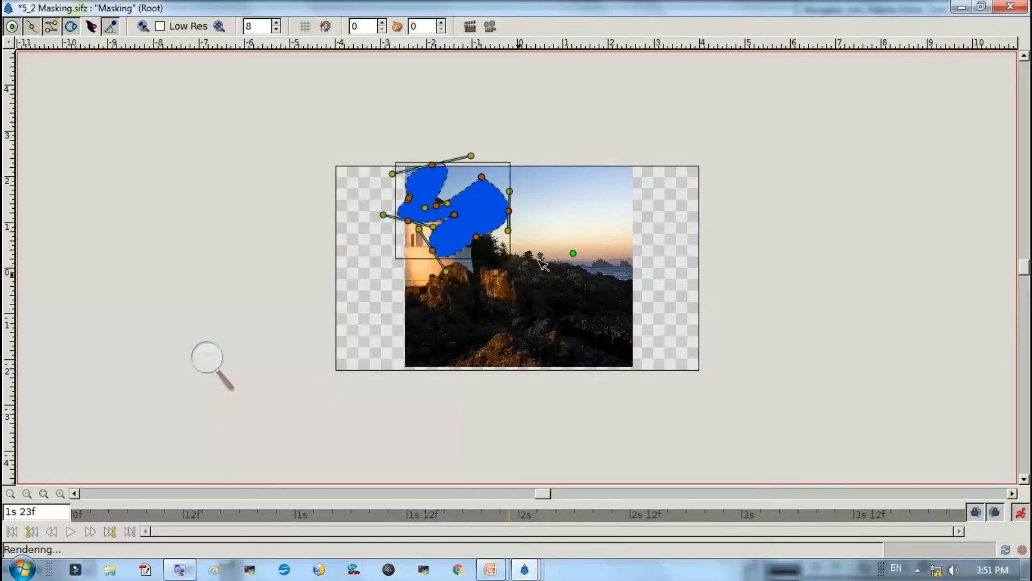
left_click_drag(576, 257, 616, 323)
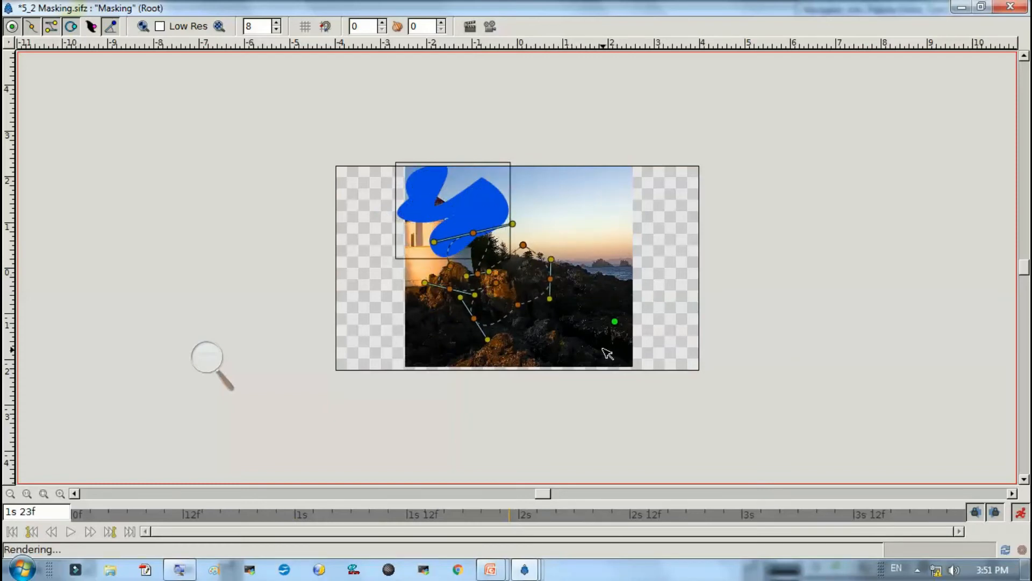
left_click(631, 511)
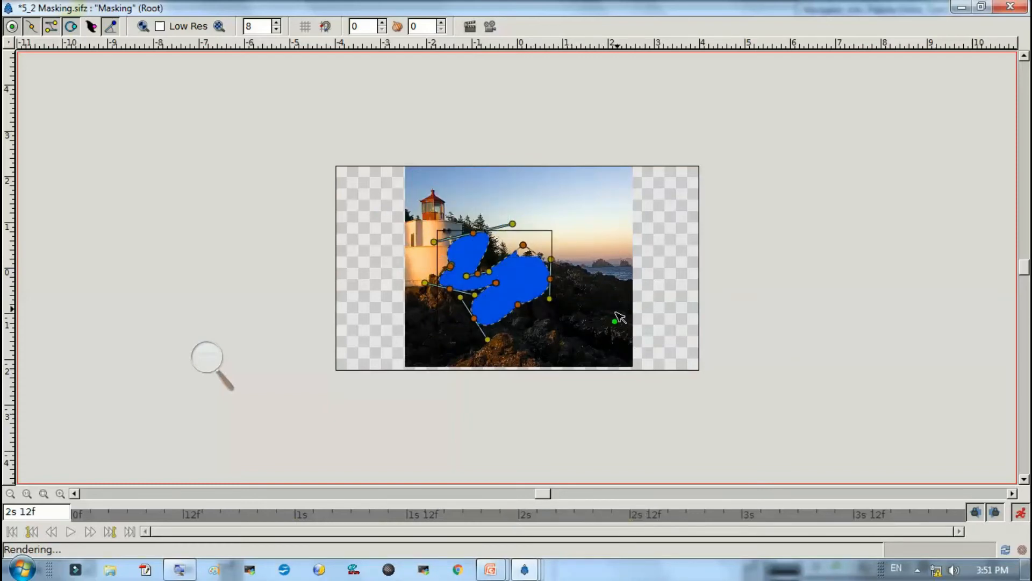
left_click_drag(626, 313, 658, 247)
left_click(752, 513)
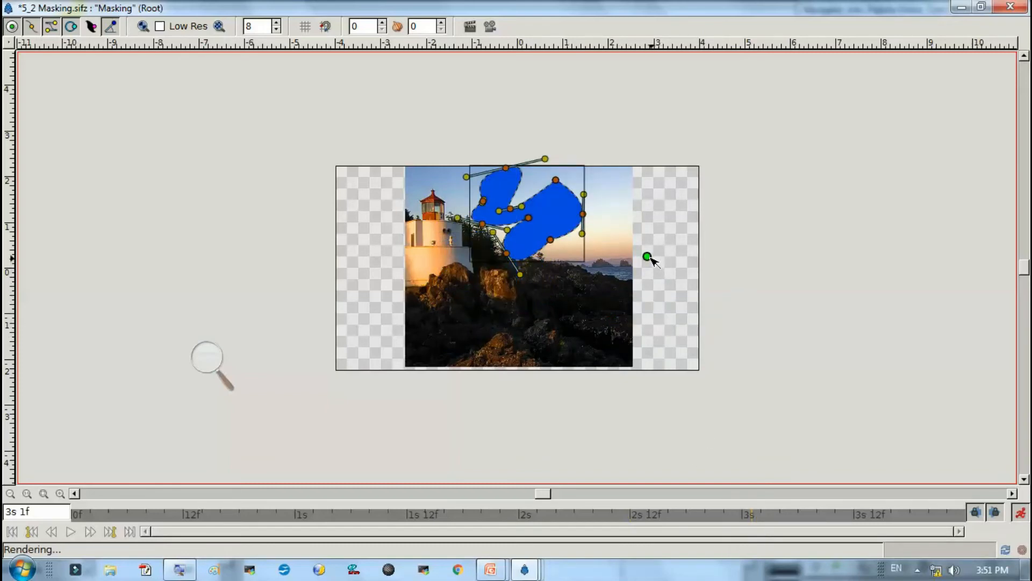
left_click_drag(651, 259, 715, 286)
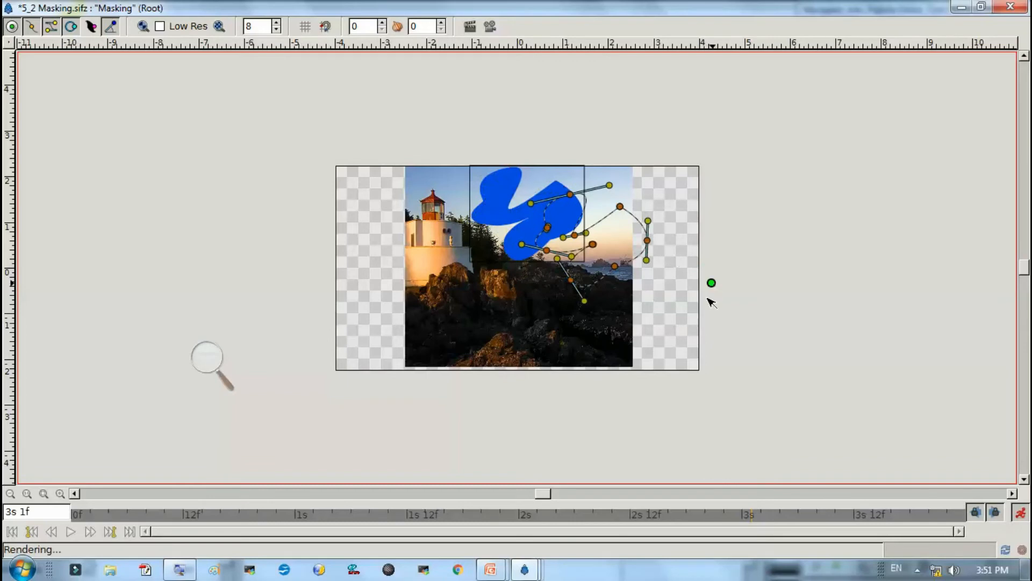
Keyframe the blue region up-right at 3s 12f and down-right past the picture at 3s 23f, and save with animate mode off
left_click(852, 515)
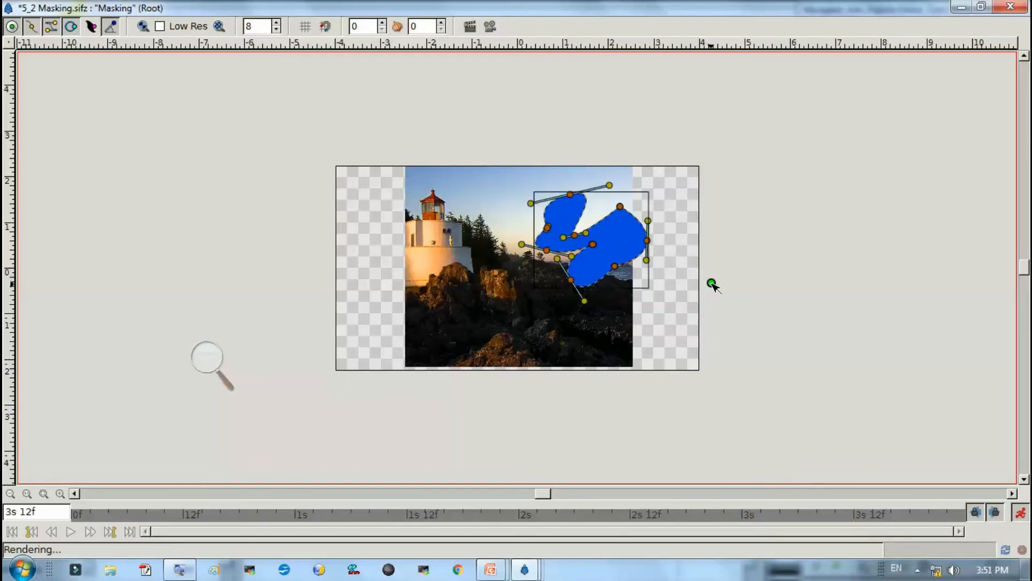
left_click_drag(714, 285, 740, 254)
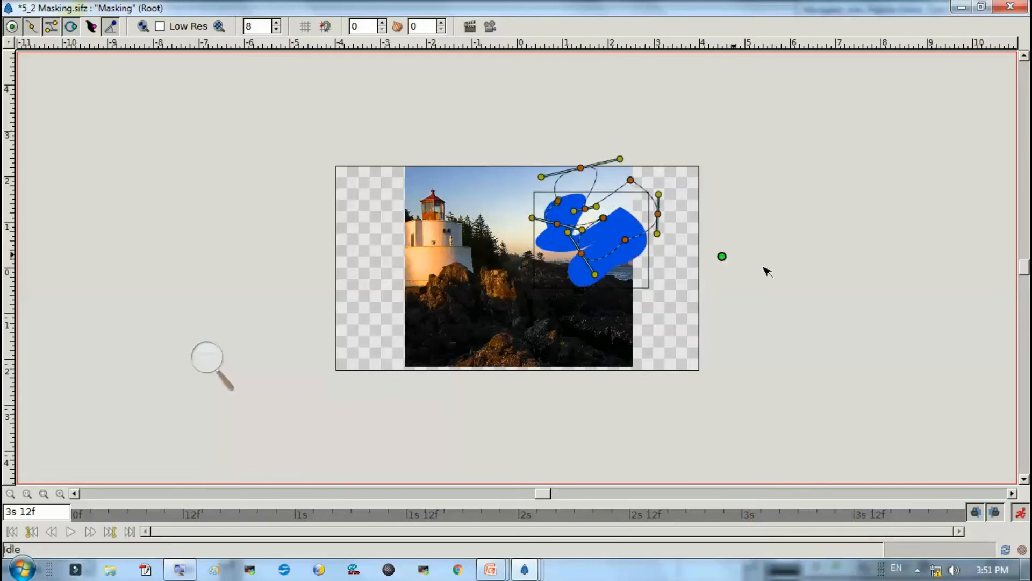
left_click(956, 515)
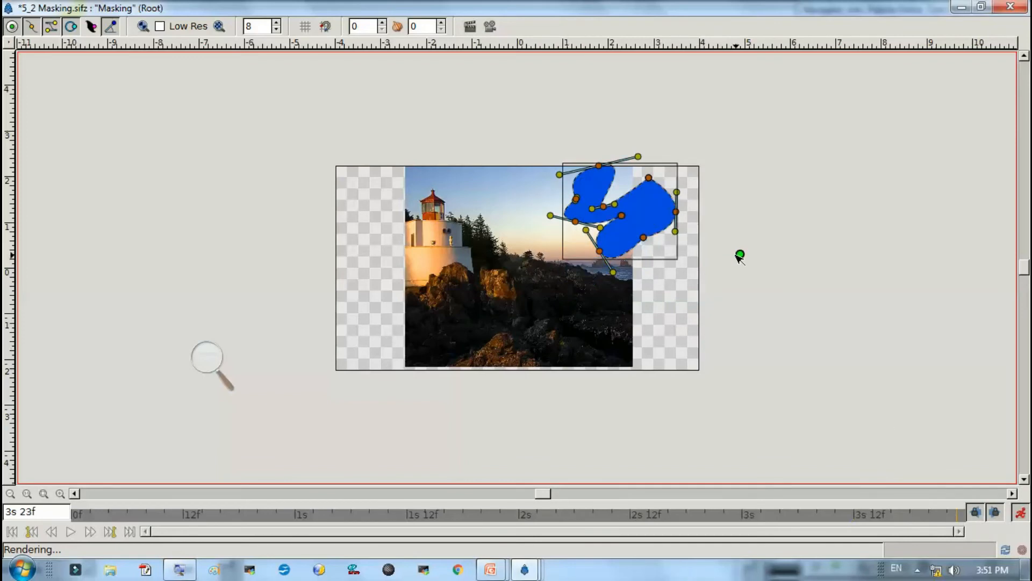
left_click_drag(740, 257, 776, 284)
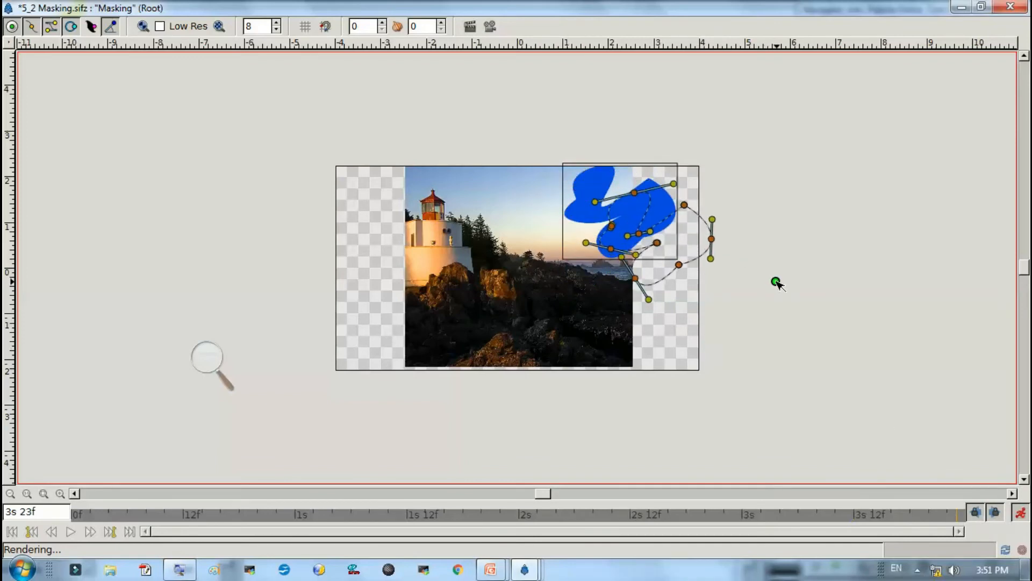
left_click(1020, 512)
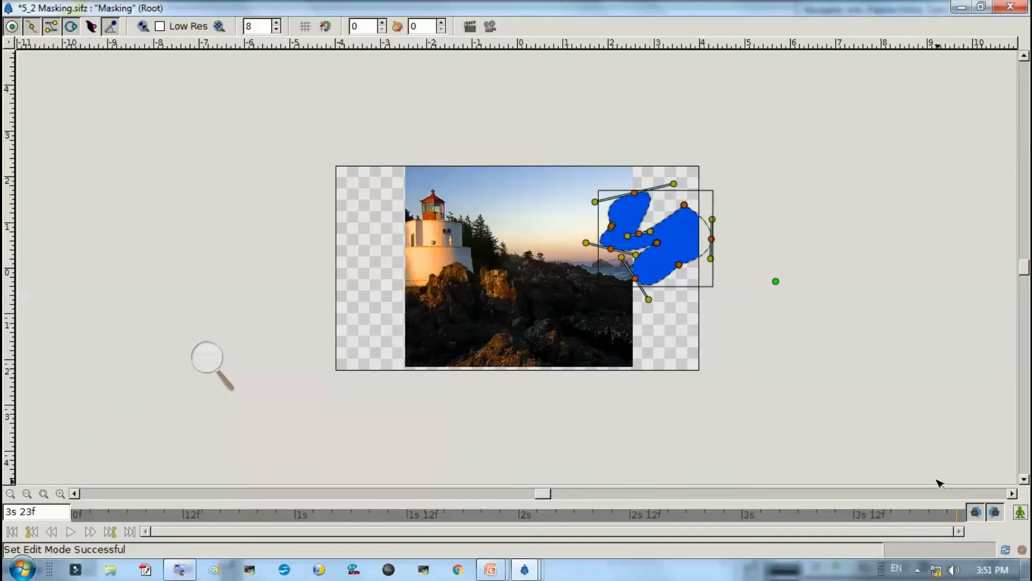
key("ctrl+s")
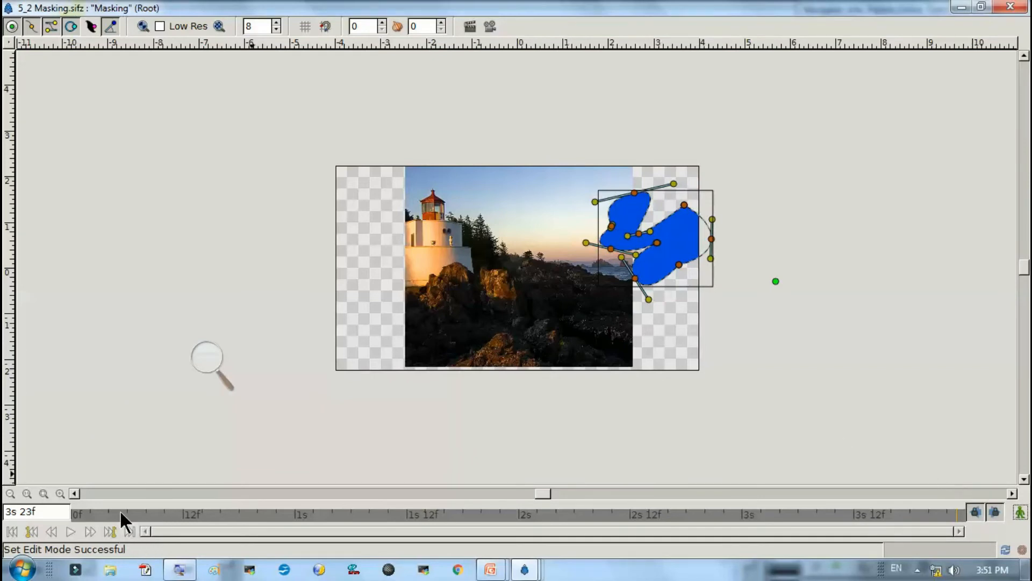
Play the animation from 0f, and check the region's motion in a rendered preview at quality 0.50 and 12 FPS
left_click(75, 514)
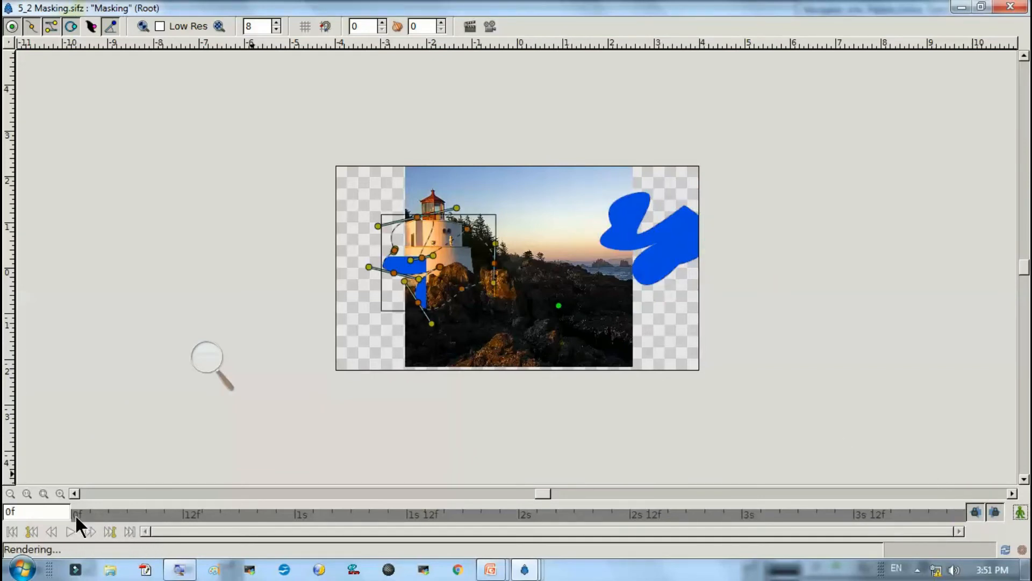
left_click(71, 528)
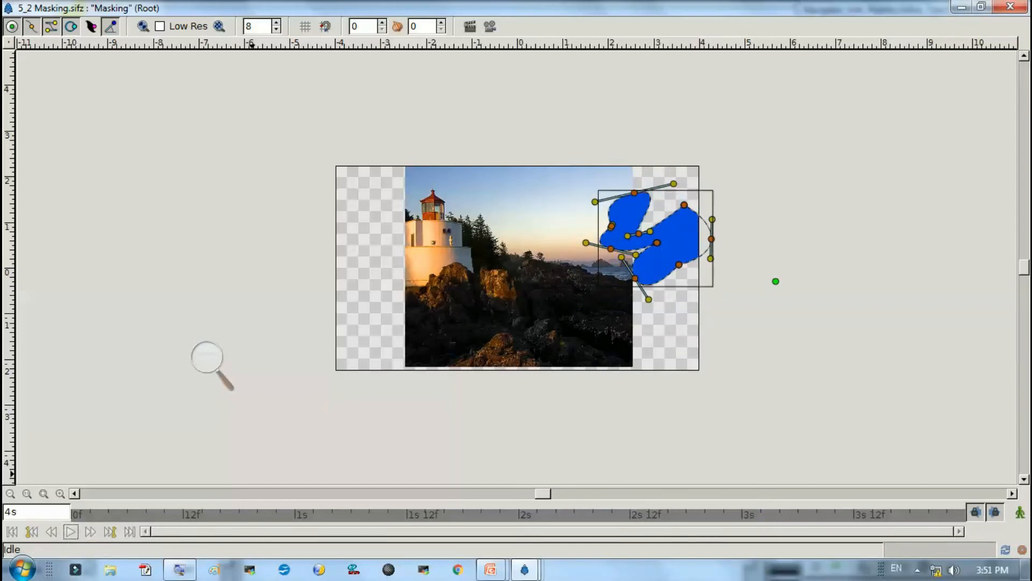
left_click(492, 24)
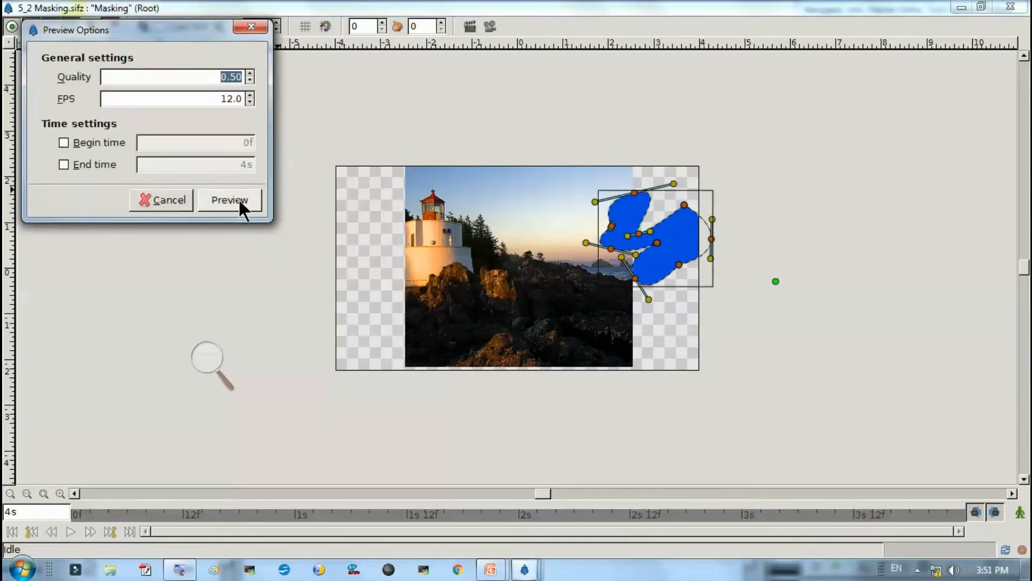
left_click(238, 199)
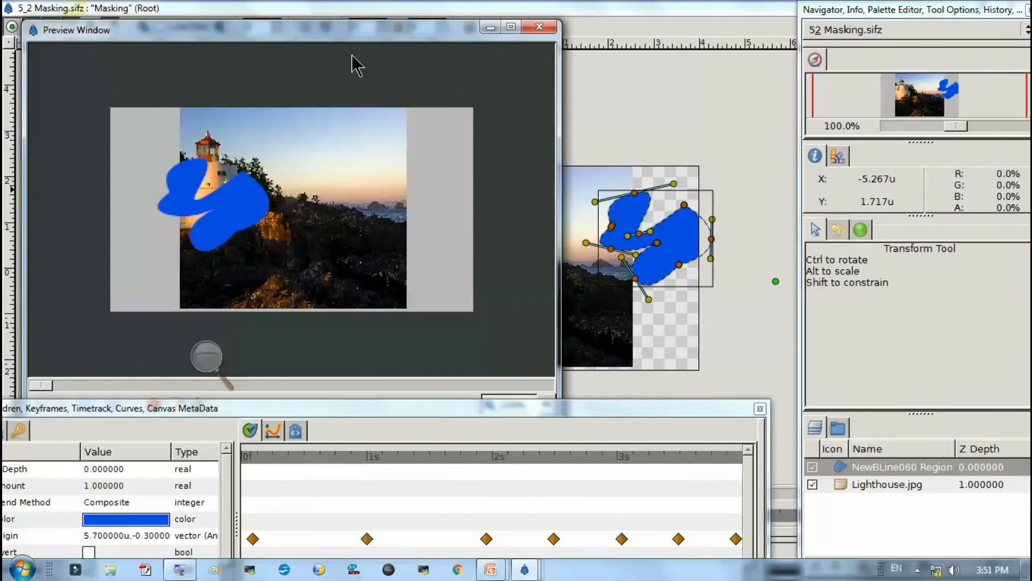
left_click_drag(354, 31, 491, 1)
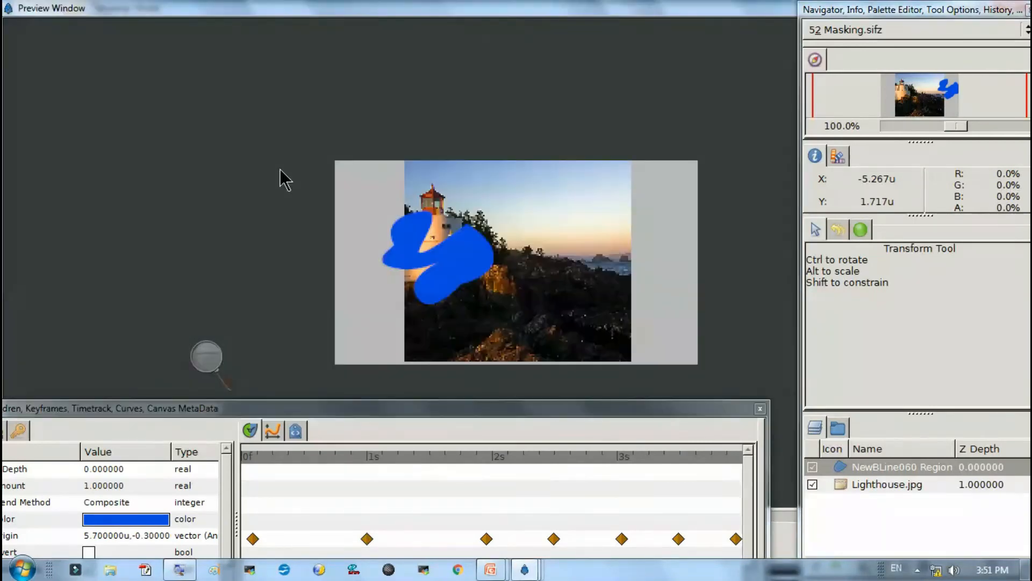
double_click(672, 11)
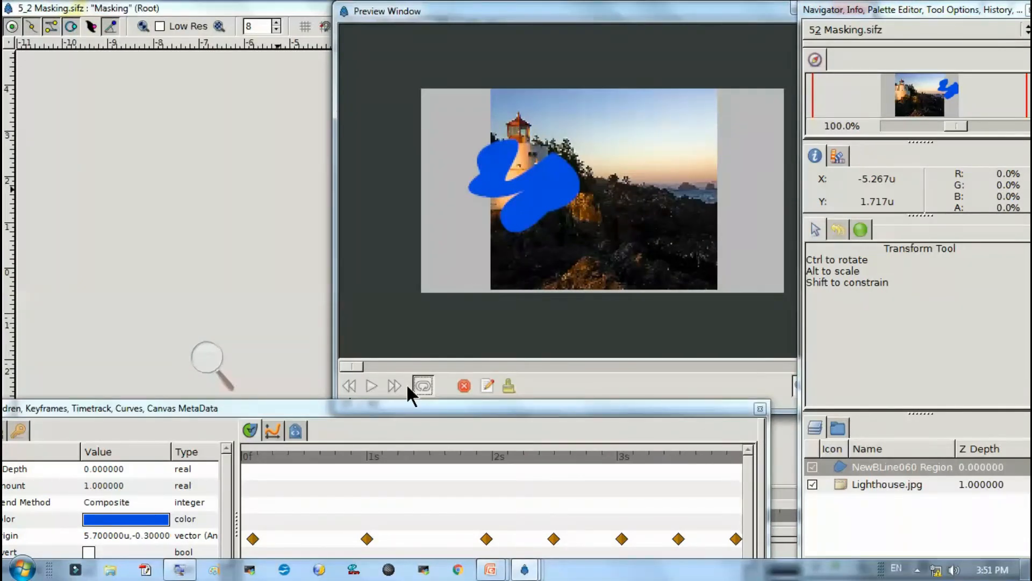
left_click(374, 383)
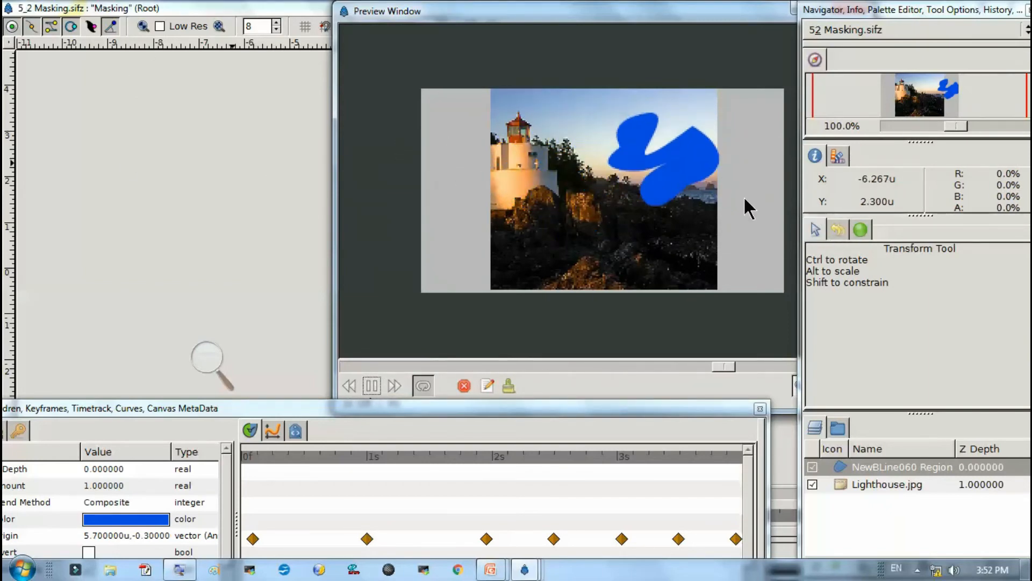
left_click_drag(641, 23, 362, 74)
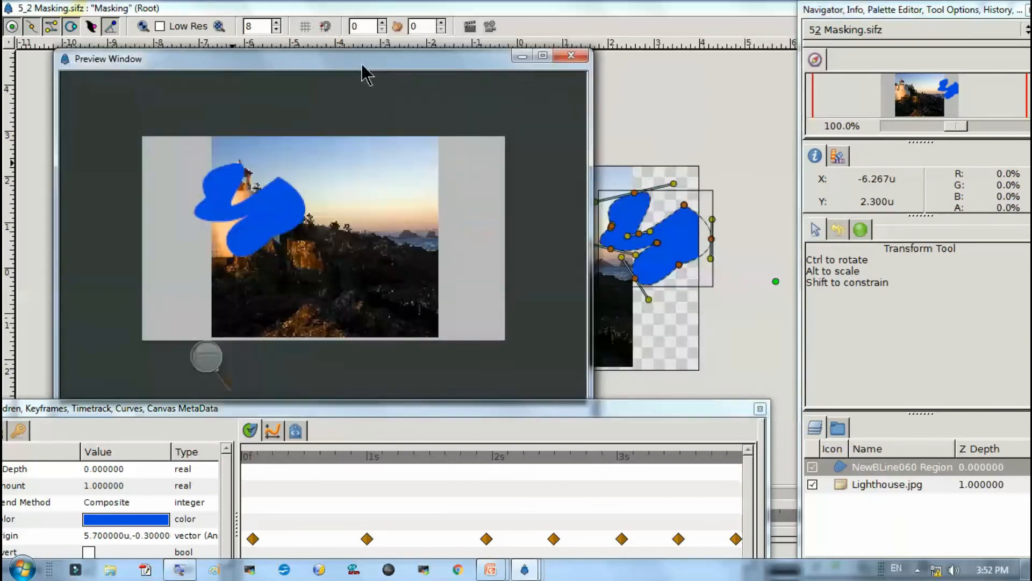
left_click(580, 58)
Clear the floating panels away from the timeline and, in animate editing mode, keyframe the blue region farther left at 1f
left_click_drag(988, 8, 933, 164)
left_click(1020, 513)
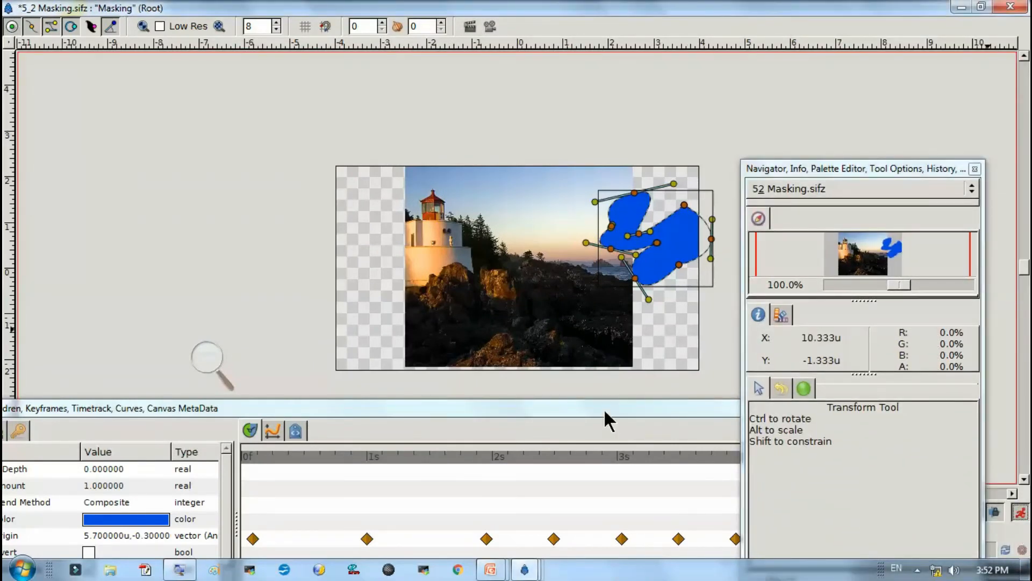
left_click_drag(604, 410, 597, 571)
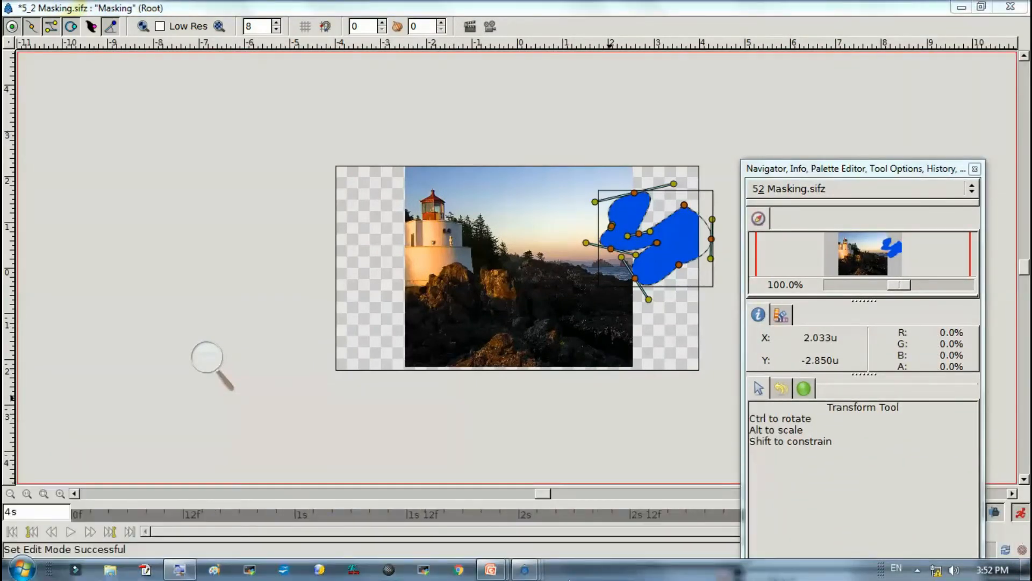
left_click(91, 529)
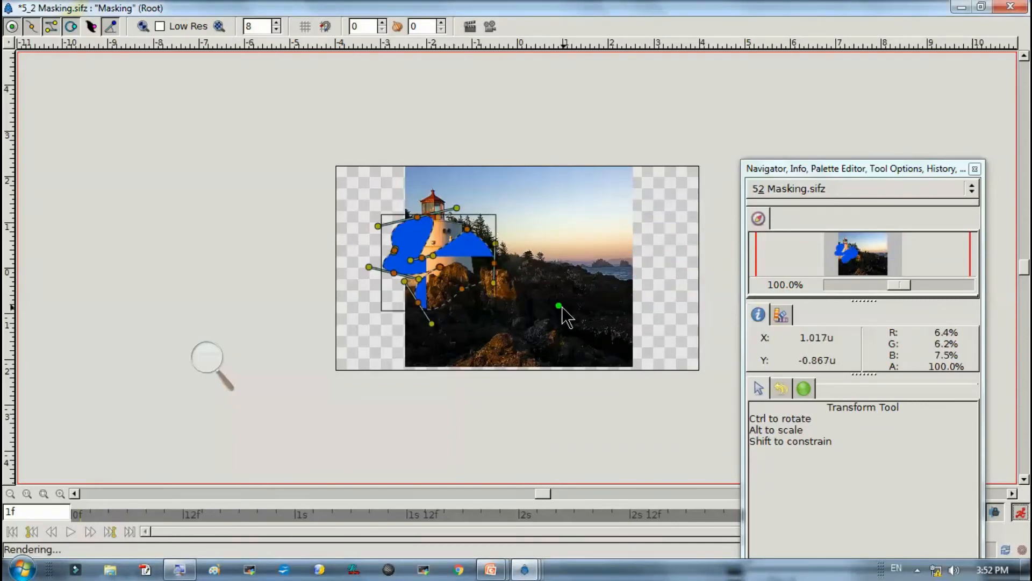
left_click_drag(560, 307, 529, 302)
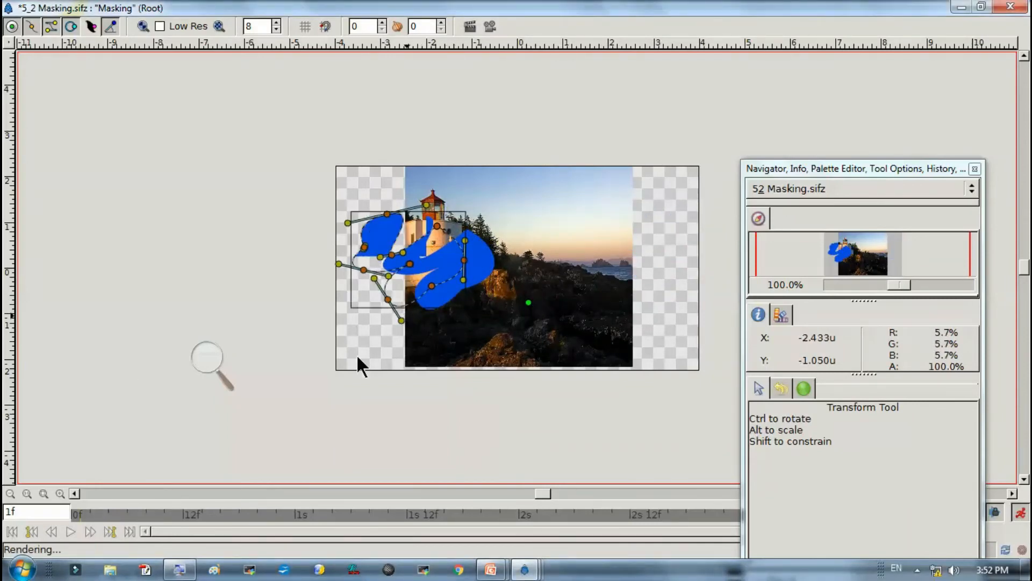
Keyframe new shapes for the blue region by pulling its tangent handles at 6f and 19f
left_click(128, 514)
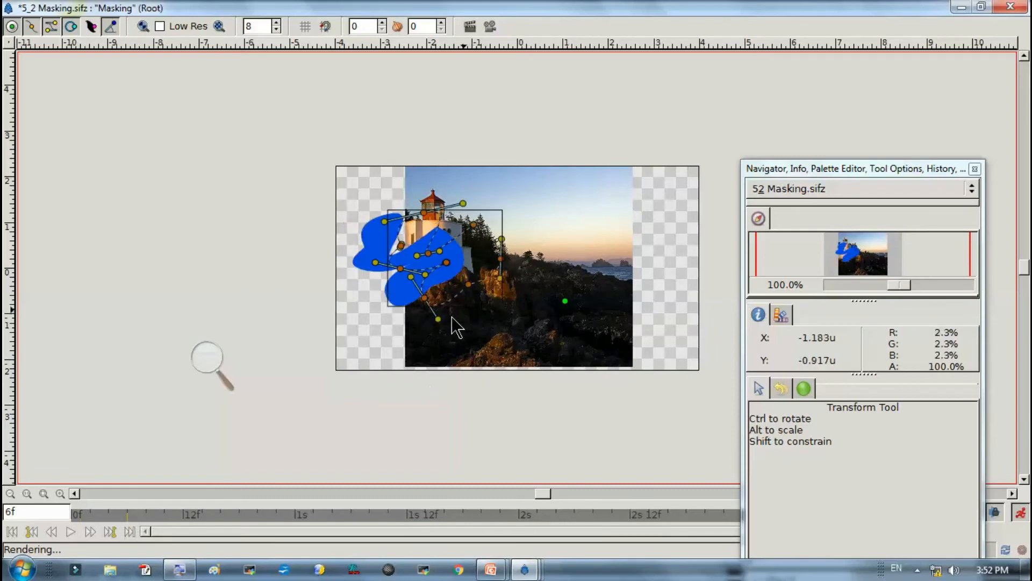
left_click_drag(438, 320, 372, 222)
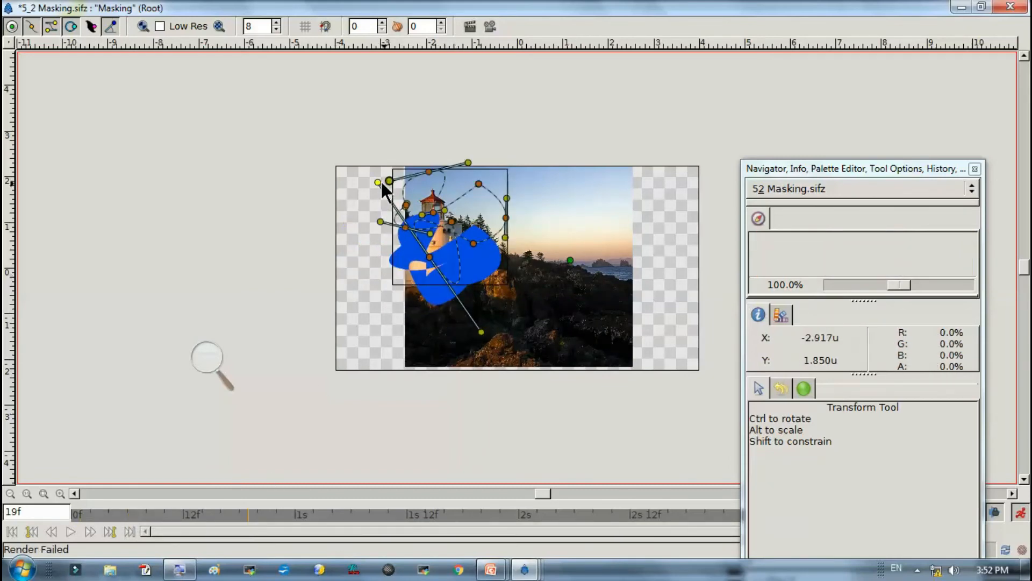
left_click_drag(380, 183, 524, 342)
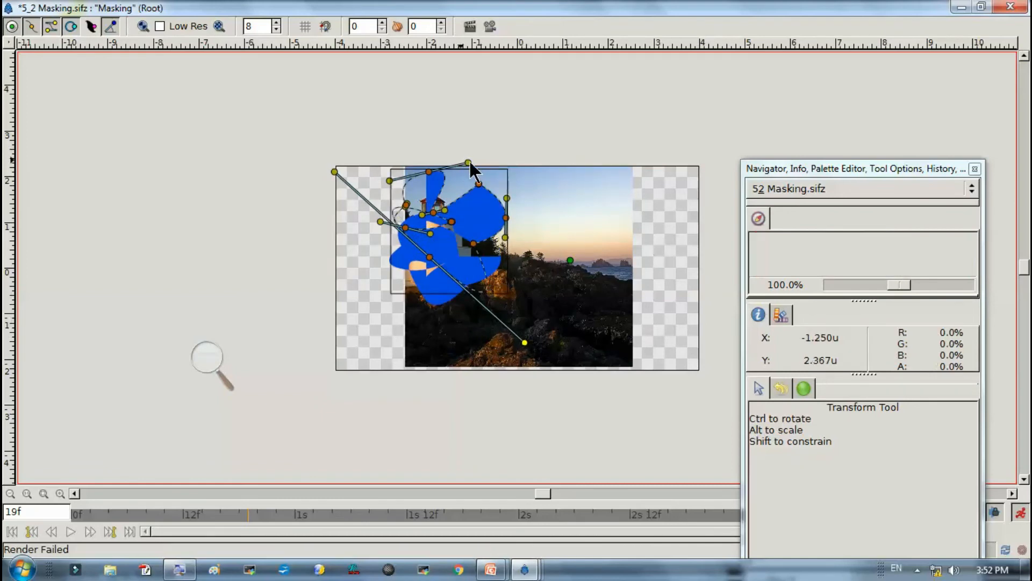
left_click_drag(469, 166, 444, 72)
Keyframe further distortions of the blue region with its tangent handles at 1s 13f and 2s 9f
left_click(417, 515)
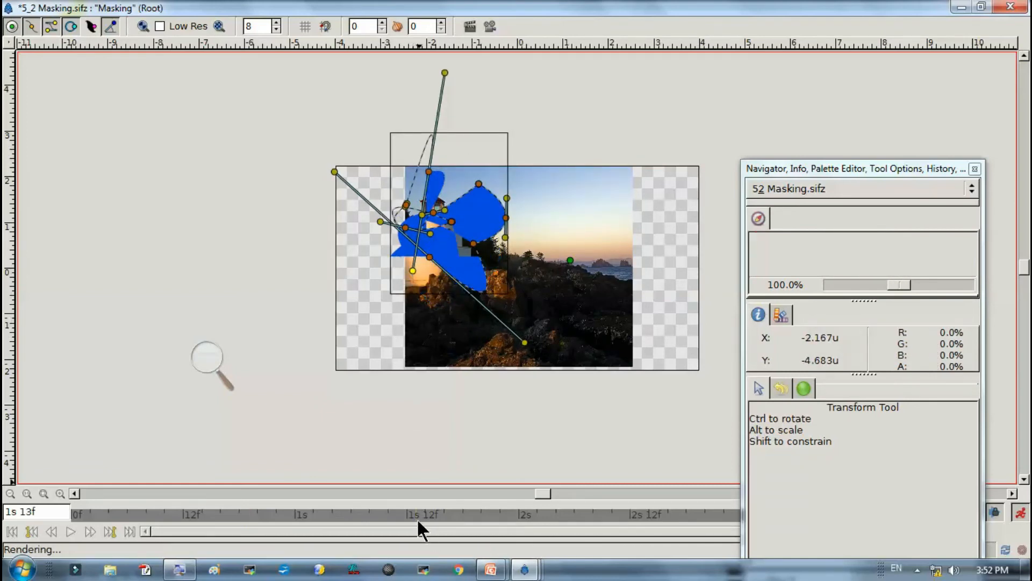
left_click_drag(356, 205, 387, 262)
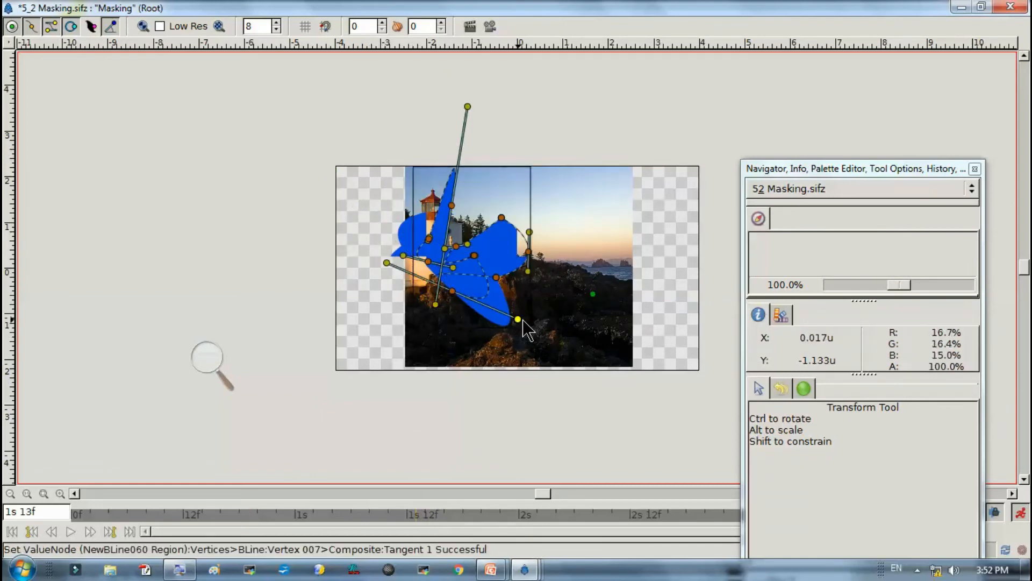
left_click_drag(529, 232, 618, 229)
left_click(598, 512)
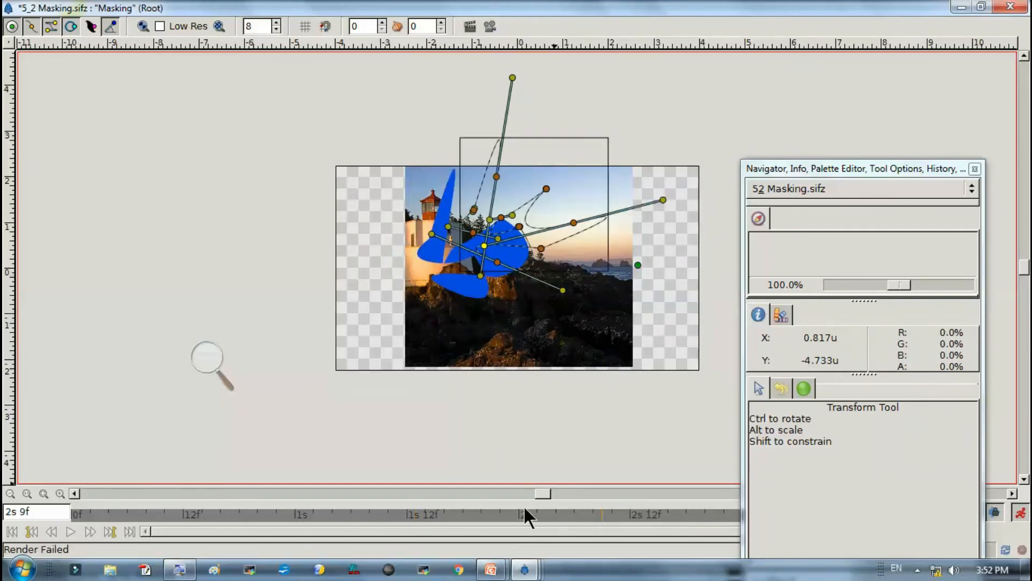
left_click_drag(511, 78, 493, 296)
left_click_drag(562, 291, 357, 237)
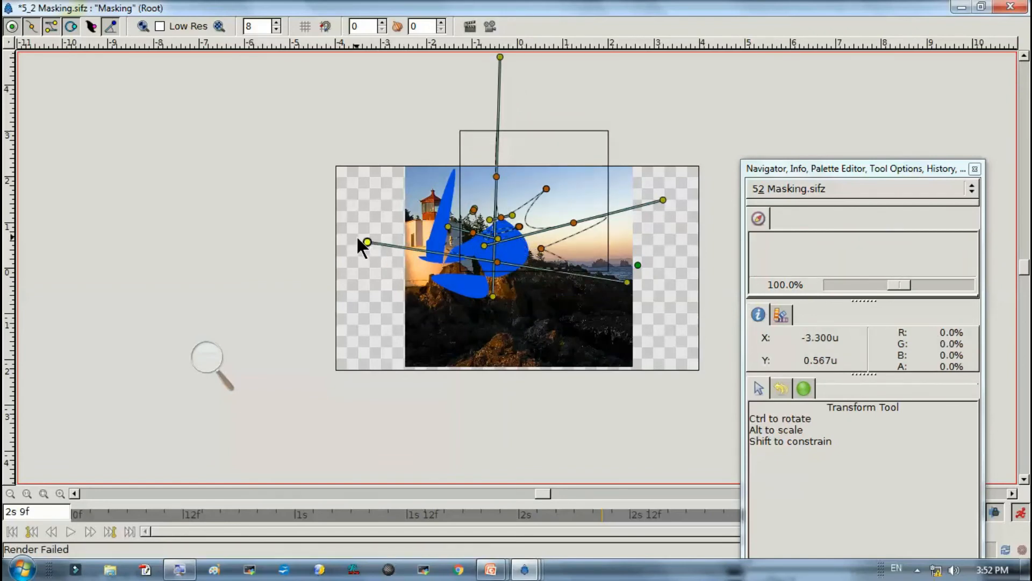
Clear the floating panel off the late timeline and keyframe new region shapes between 2s 12f and 3s and just after 3s
left_click_drag(831, 167, 109, 118)
left_click(697, 514)
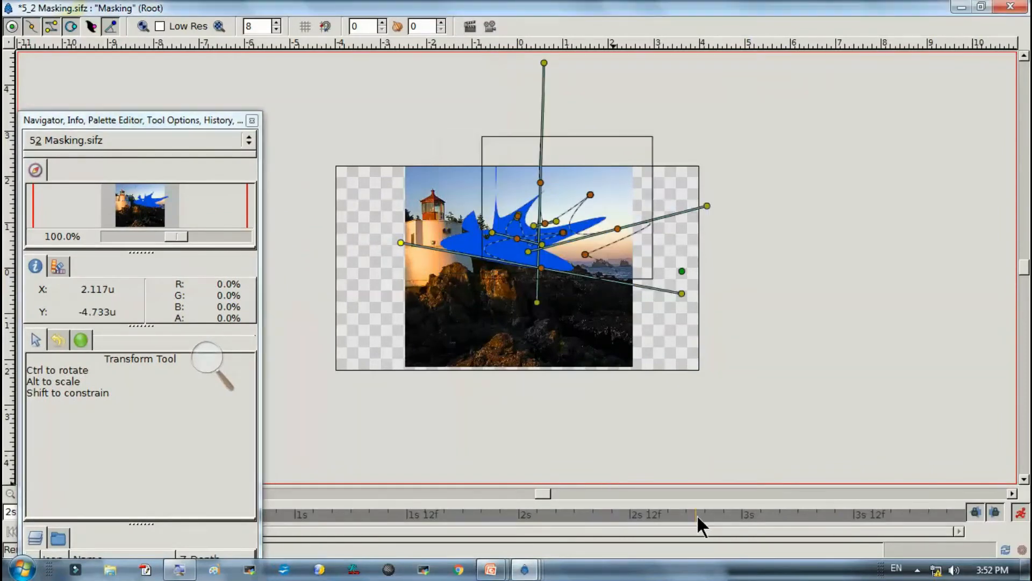
left_click_drag(706, 207, 760, 201)
left_click(772, 514)
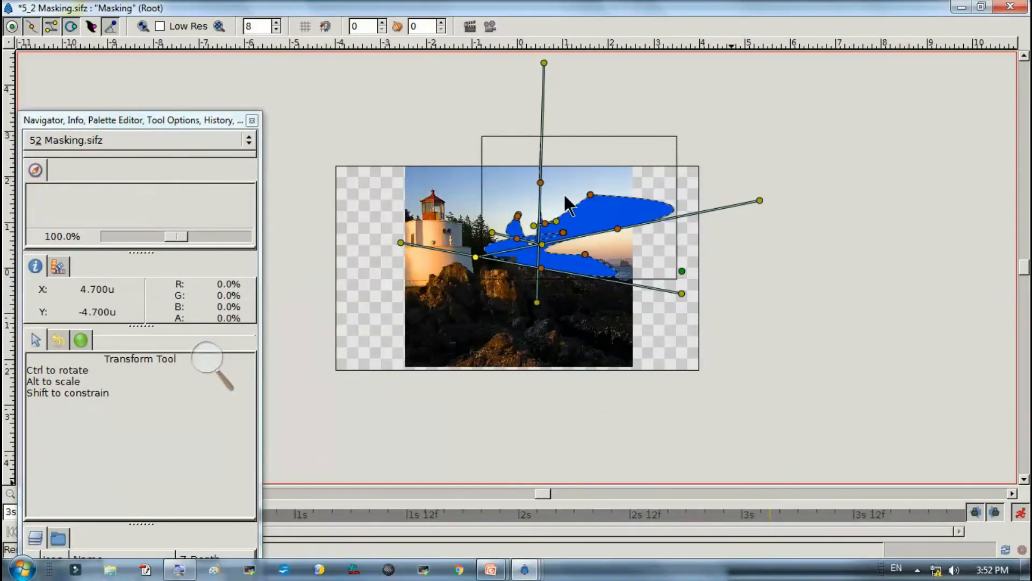
left_click_drag(572, 312, 584, 325)
Keyframe further tangent changes on the blue region just before 3s 12f and at two frames after it
left_click(854, 519)
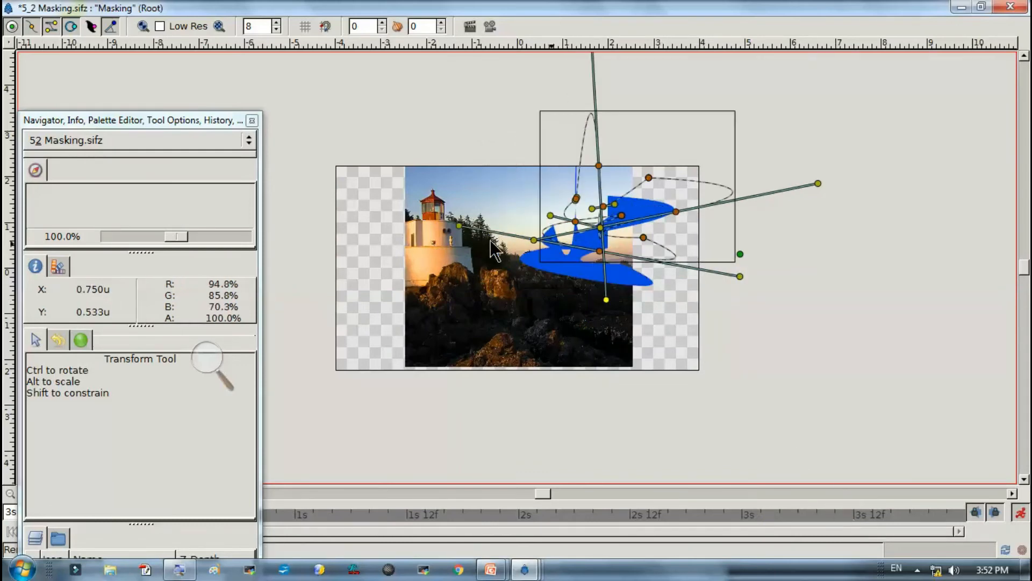
left_click_drag(741, 277, 779, 285)
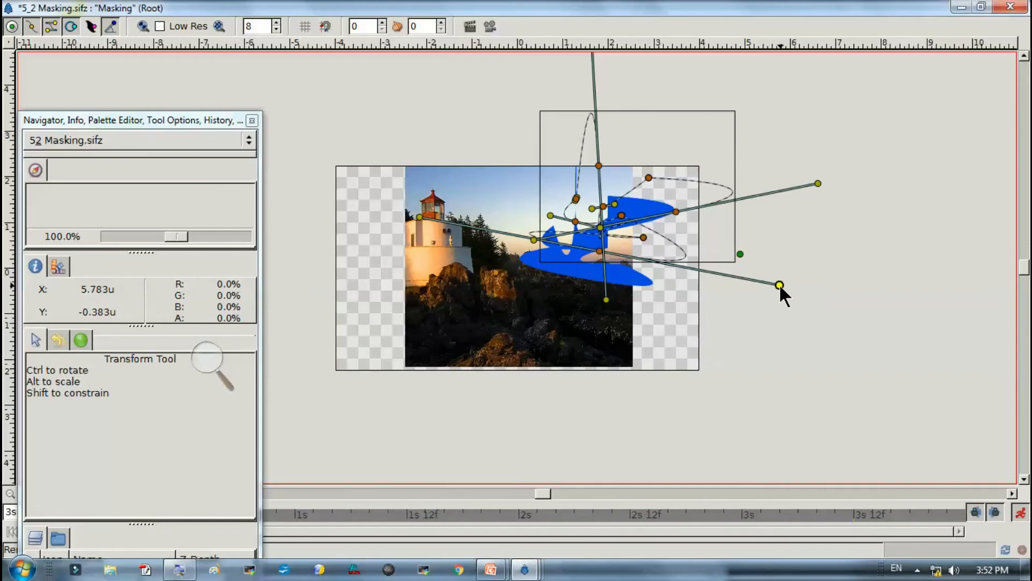
left_click(893, 511)
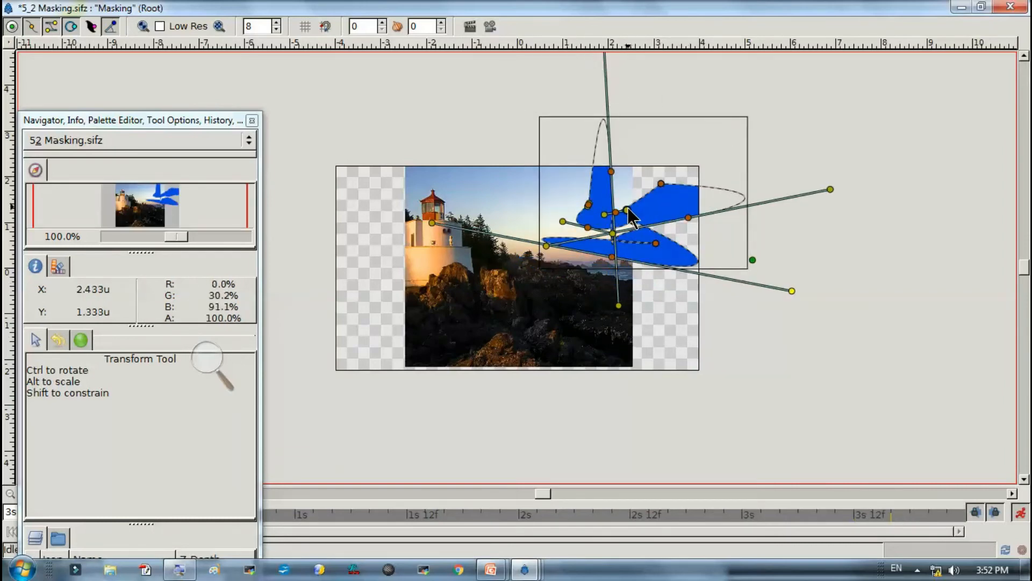
left_click_drag(616, 251, 592, 263)
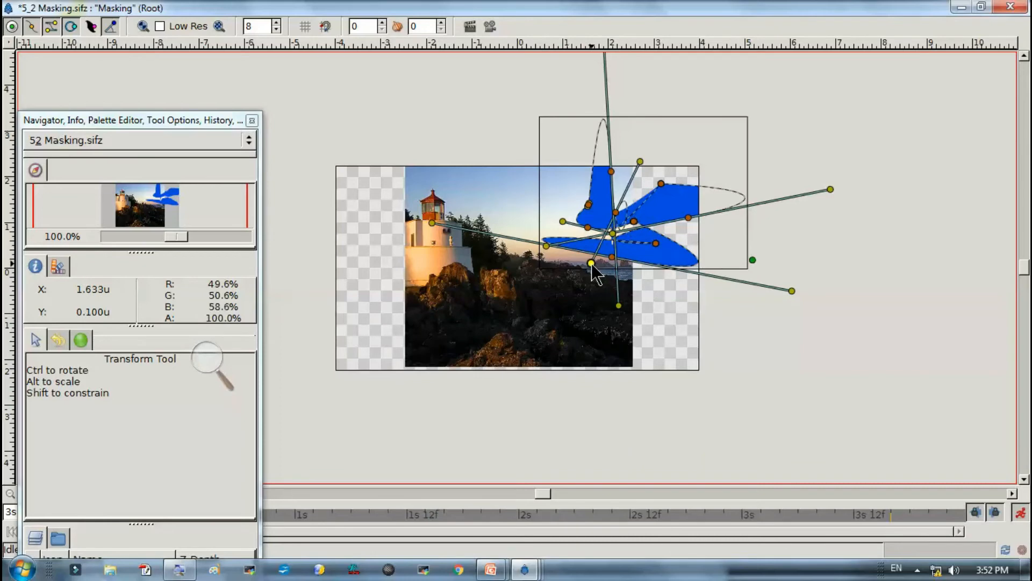
left_click(930, 514)
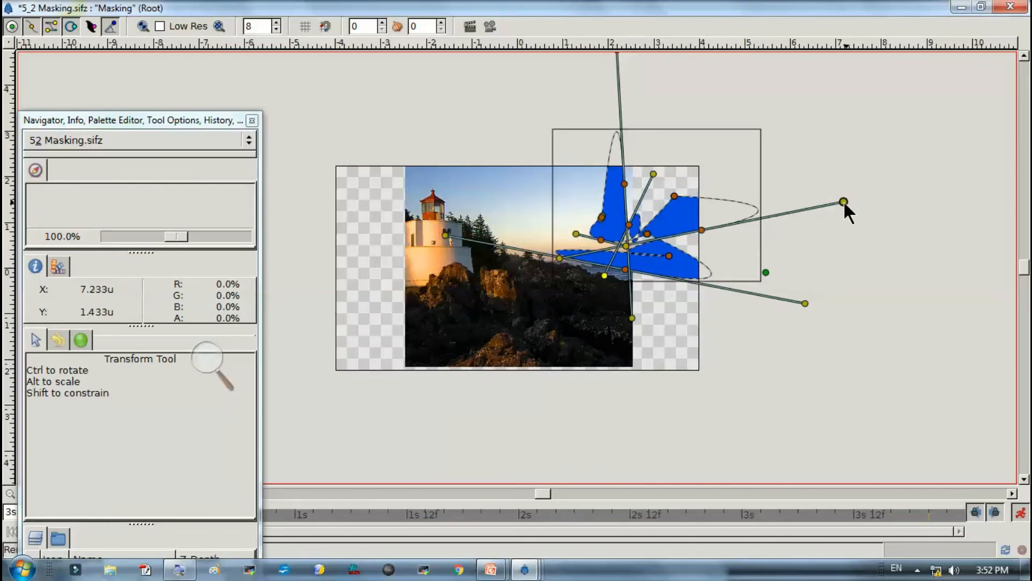
left_click_drag(844, 201, 831, 209)
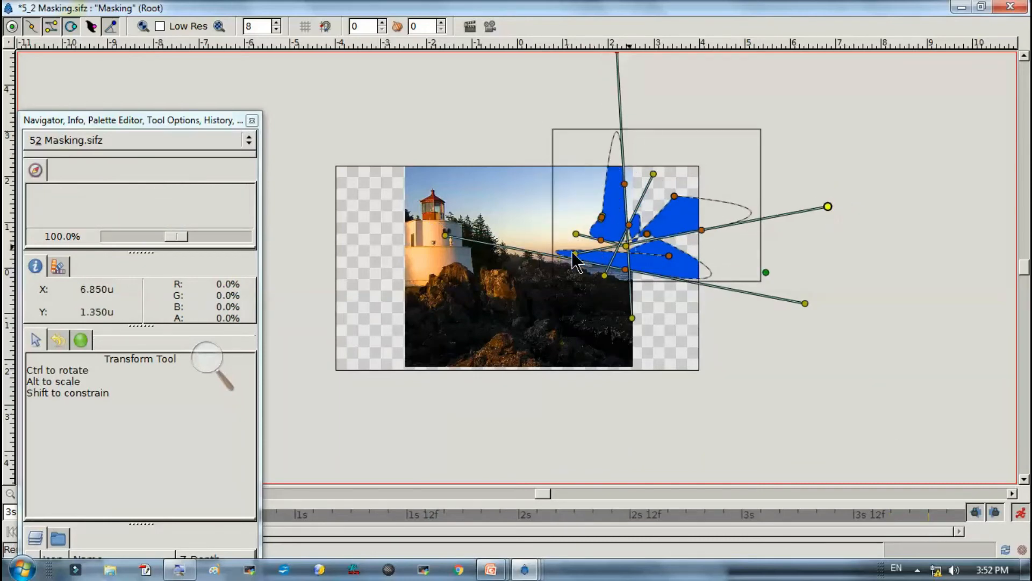
At 3s 23f, move the blue region farther right and pull in its lower tangent, and save with animate mode off
left_click(958, 514)
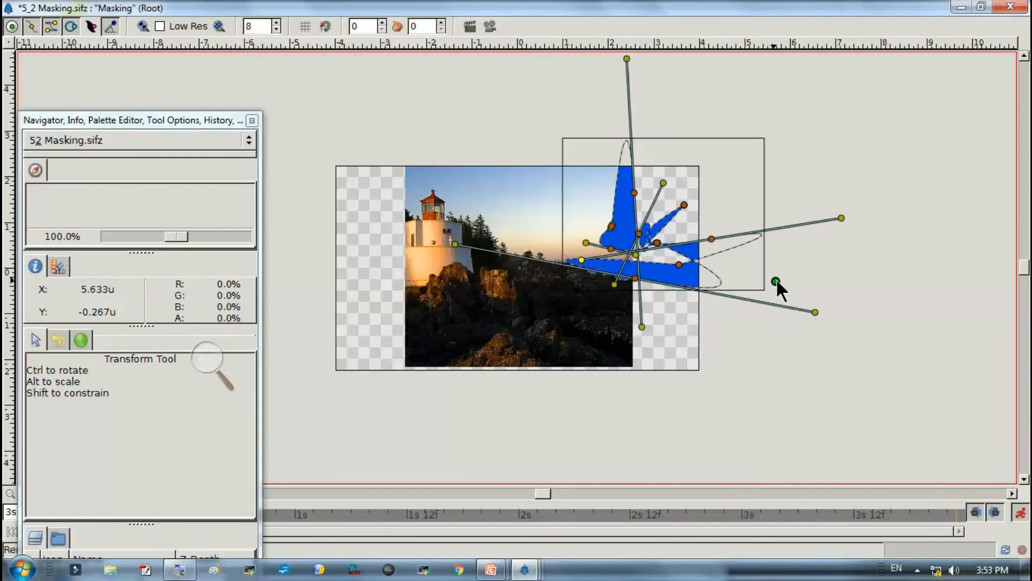
left_click_drag(776, 279, 802, 286)
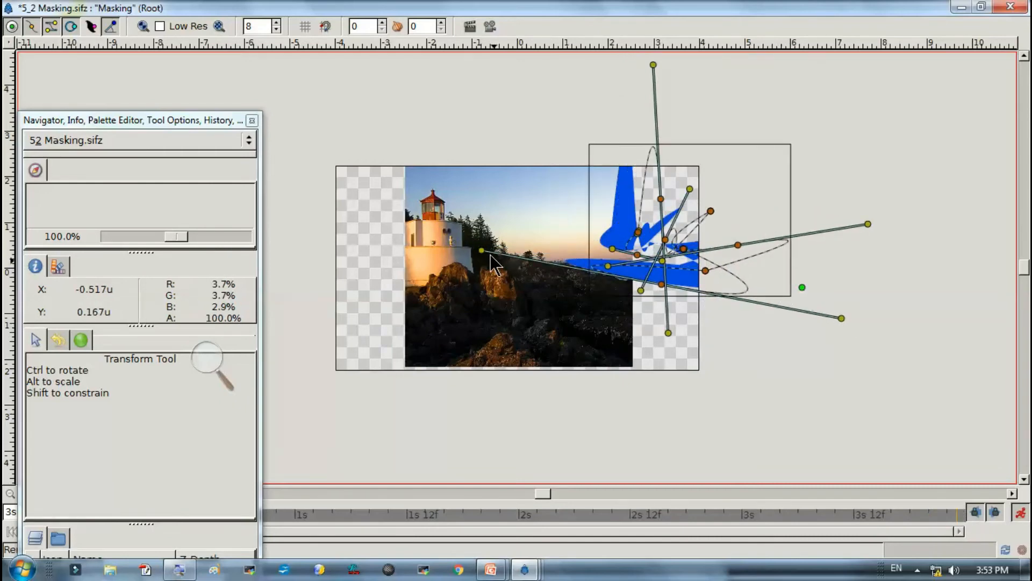
left_click_drag(842, 318, 788, 320)
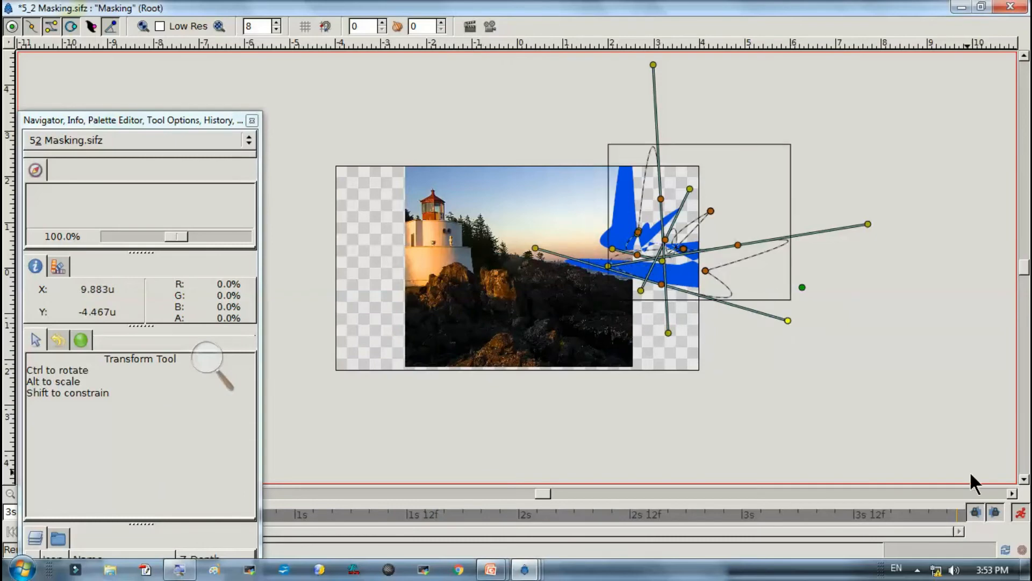
left_click(1019, 513)
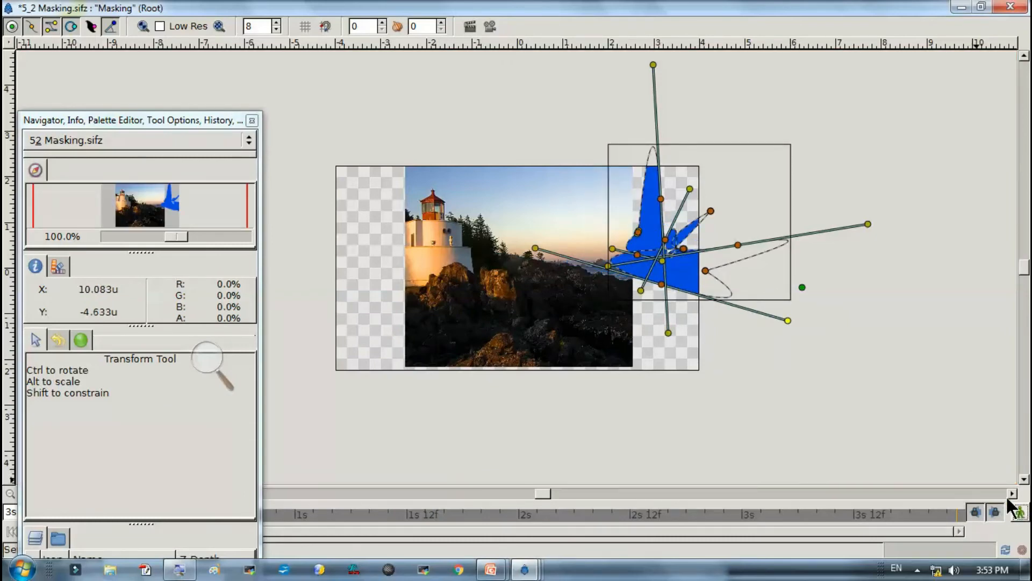
key("ctrl+s")
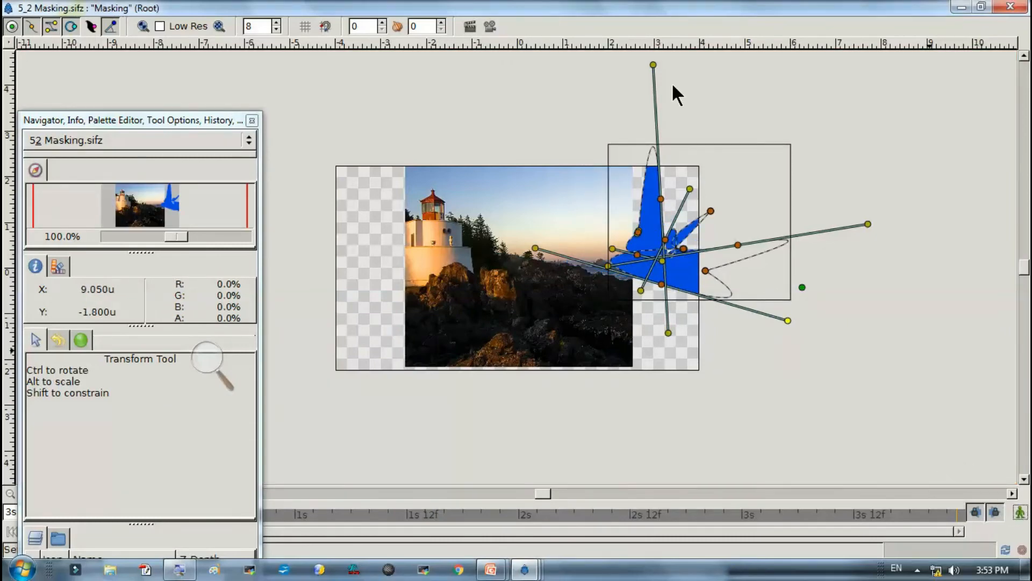
Check the region's changing shape in a rendered preview at quality 0.50 and 12 FPS, clear of the floating panel
left_click(488, 26)
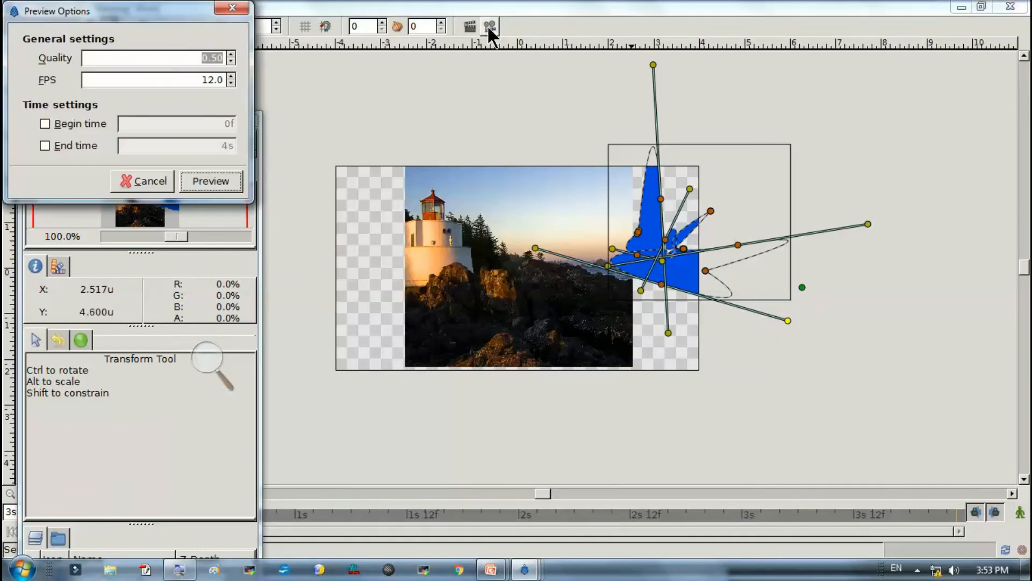
left_click(216, 186)
left_click_drag(386, 19, 704, 6)
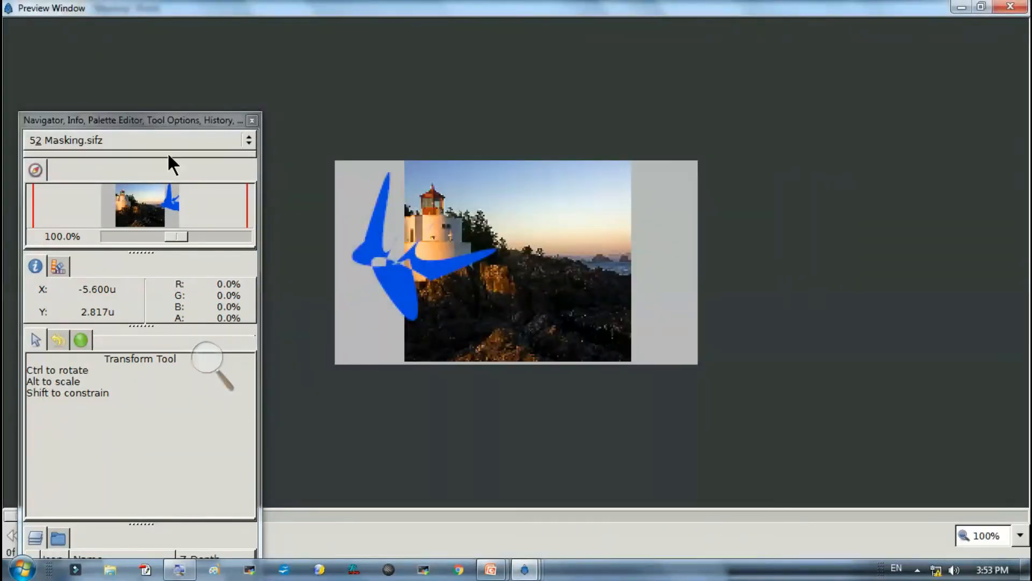
left_click(252, 120)
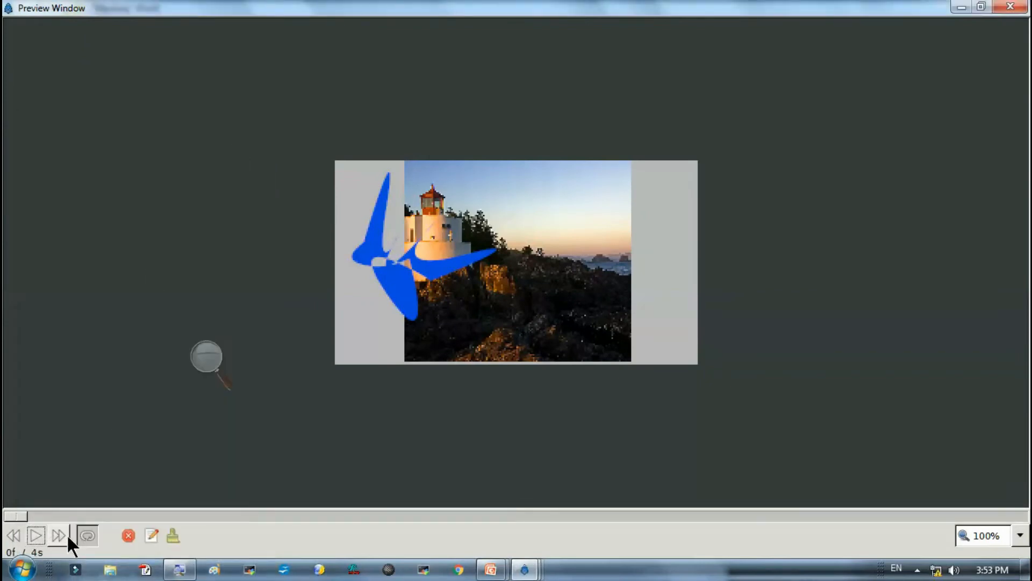
left_click(40, 534)
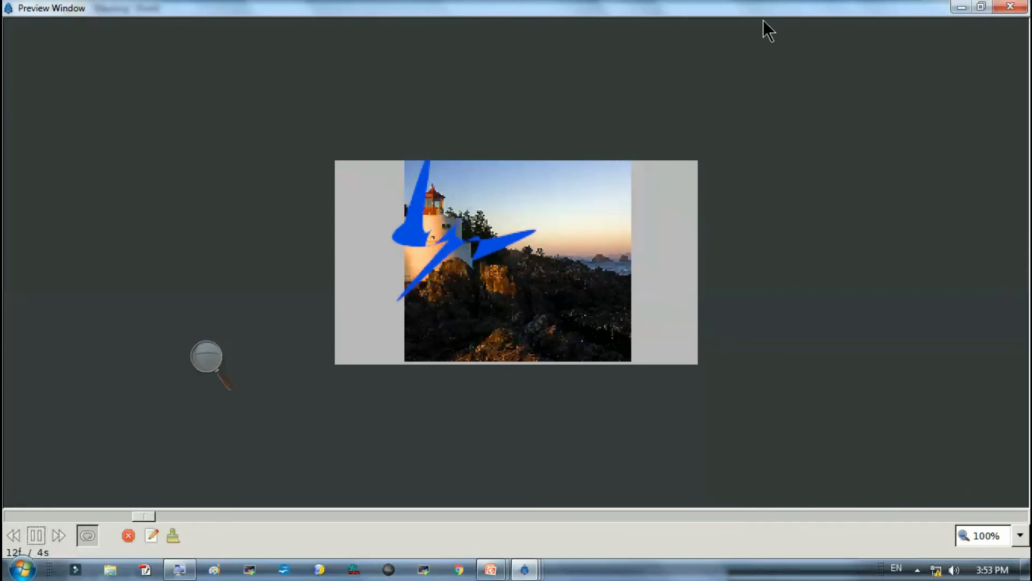
left_click(1010, 8)
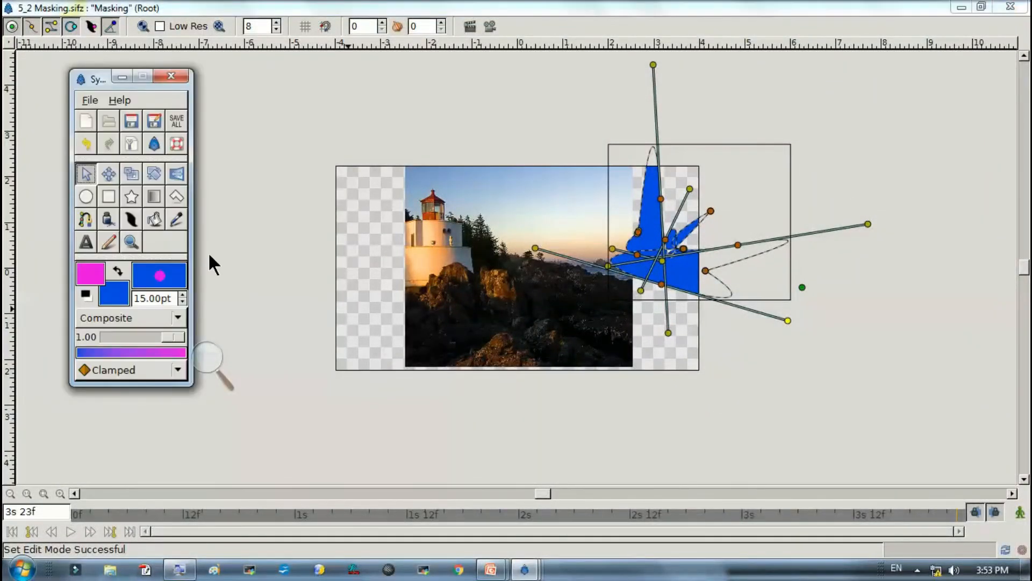
Restore the original panel layout around the canvas
left_click(87, 98)
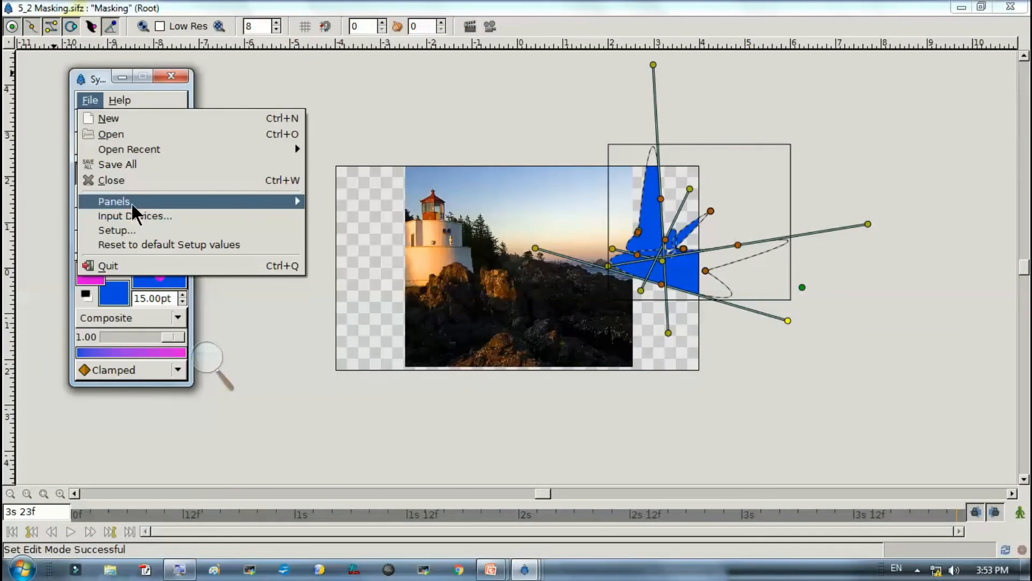
mouse_move(131, 202)
left_click(354, 233)
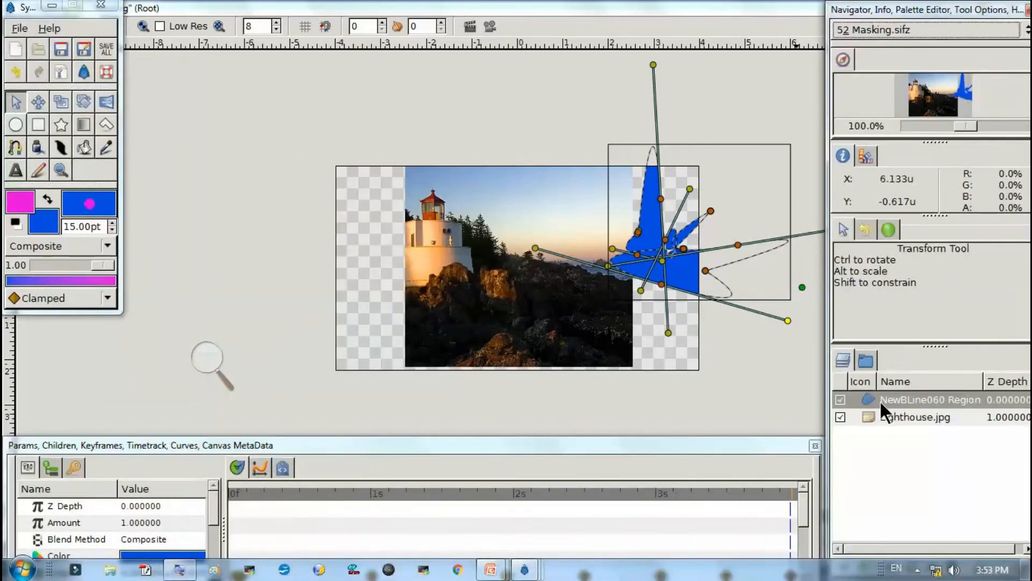
Rename the blue region layer as Cloud
left_click(871, 412)
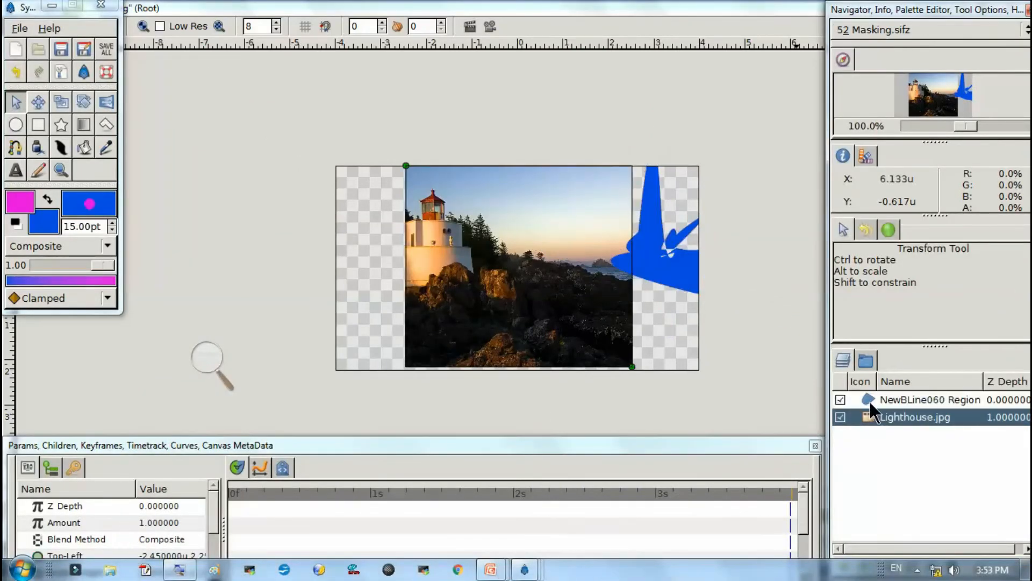
left_click(867, 399)
left_click(883, 398)
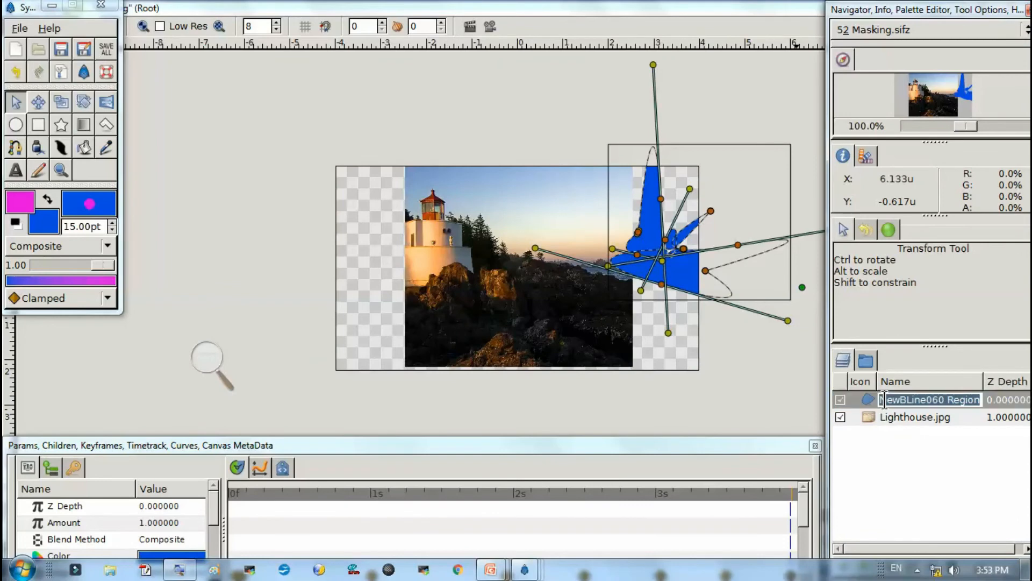
left_click_drag(884, 399, 991, 401)
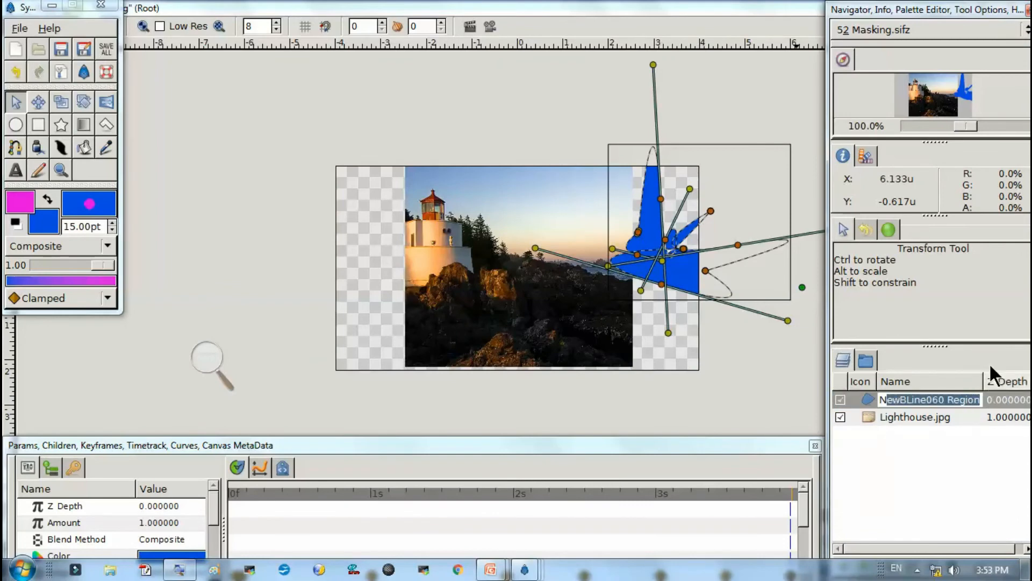
key("BackSpace")
key("BackSpace")
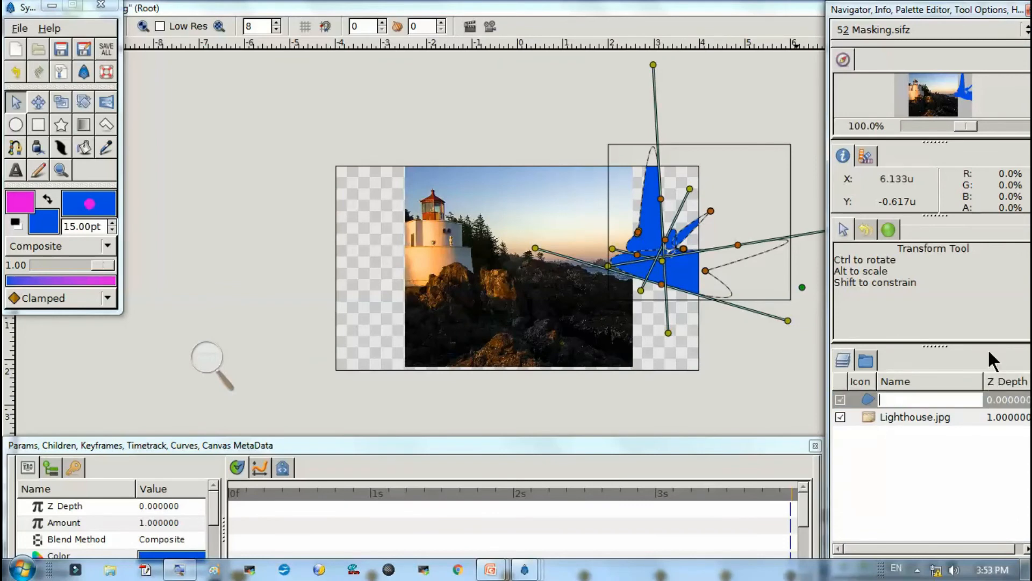
type("Cl")
type("ode")
key("BackSpace")
key("BackSpace")
type("ud")
key("Return")
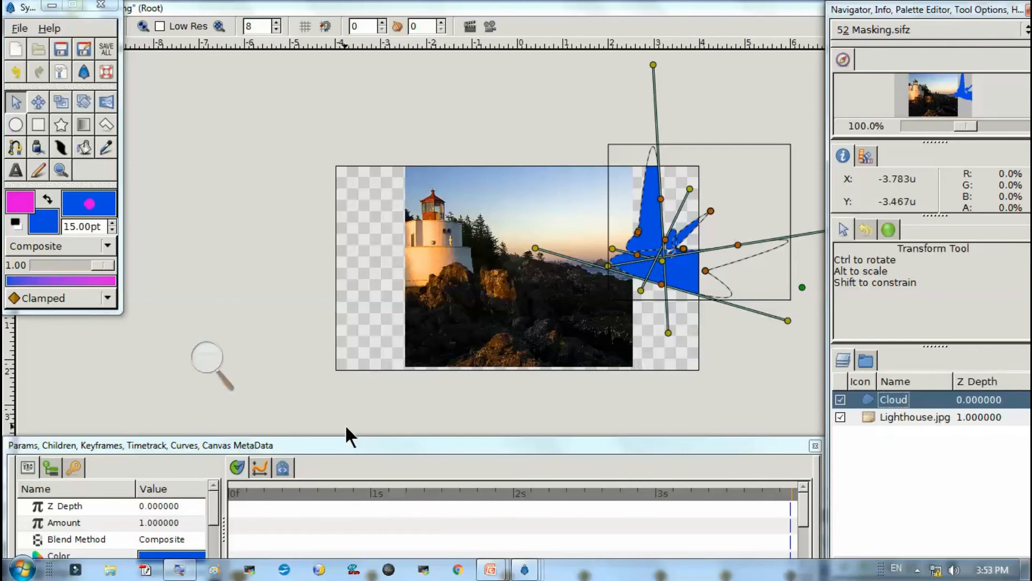
Draw a closed four-point BLine region over the canvas's left strip, from its left edge to about -1.8 units, and select it
left_click_drag(343, 439, 343, 408)
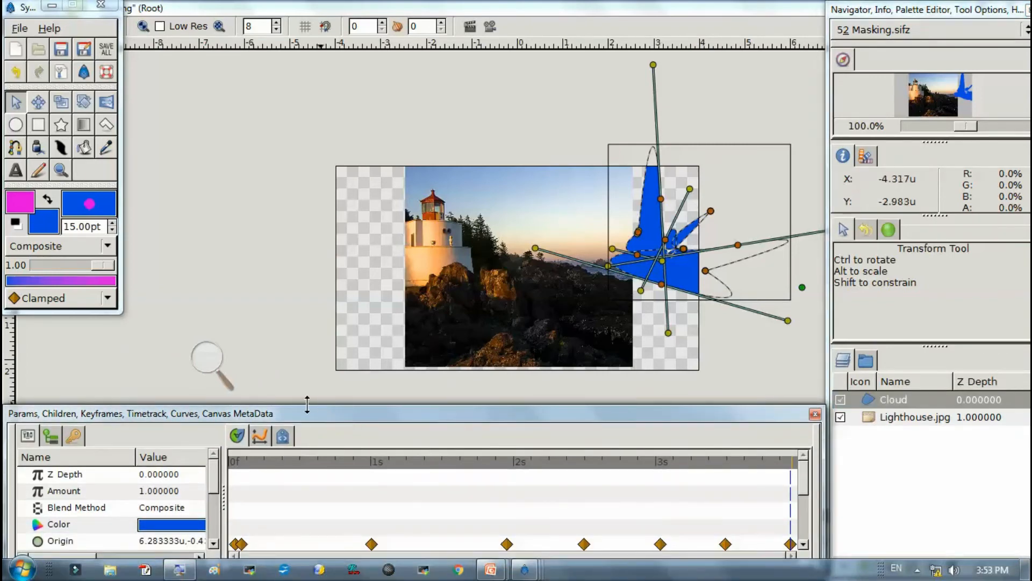
left_click(15, 147)
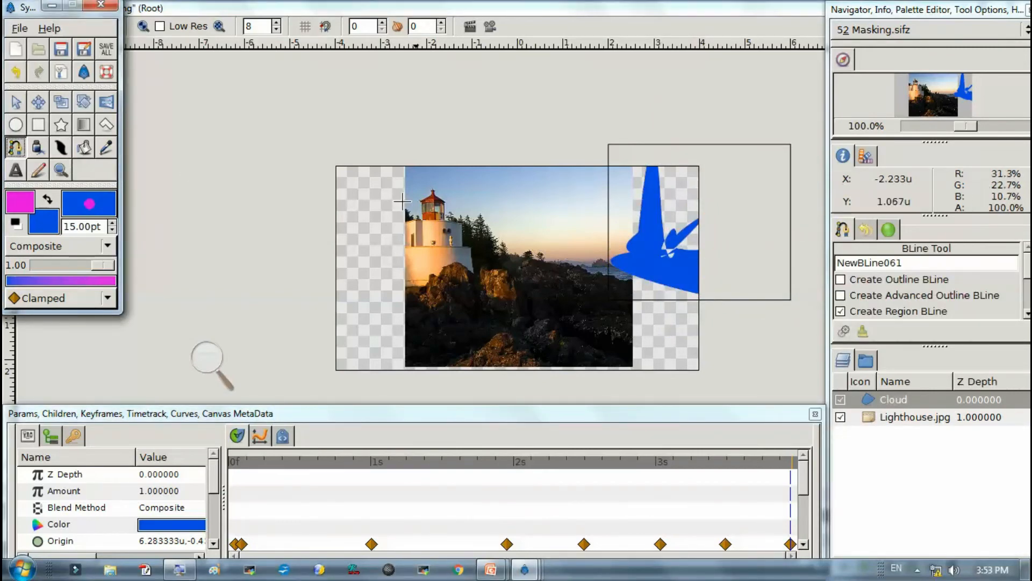
left_click(337, 166)
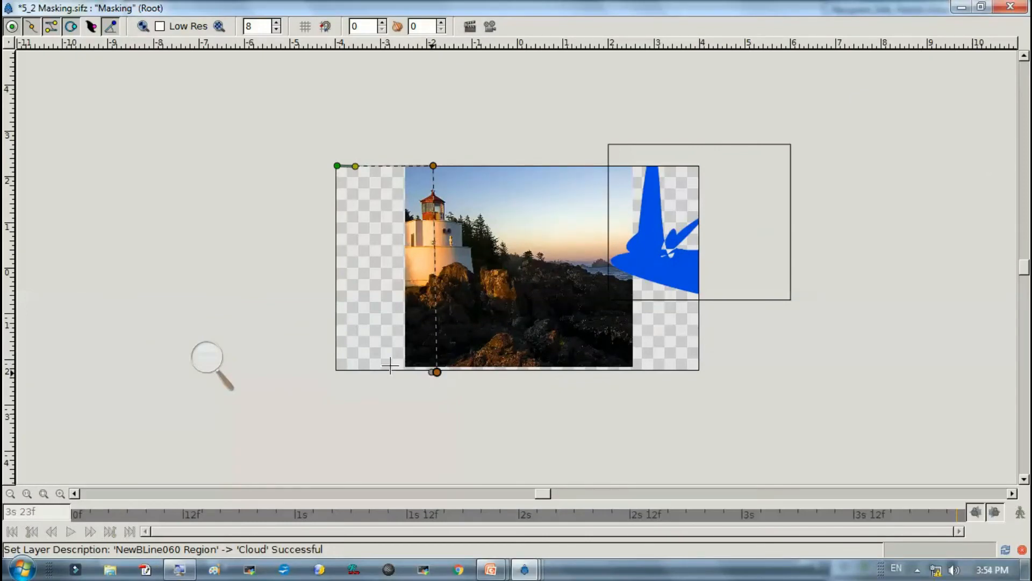
right_click(337, 166)
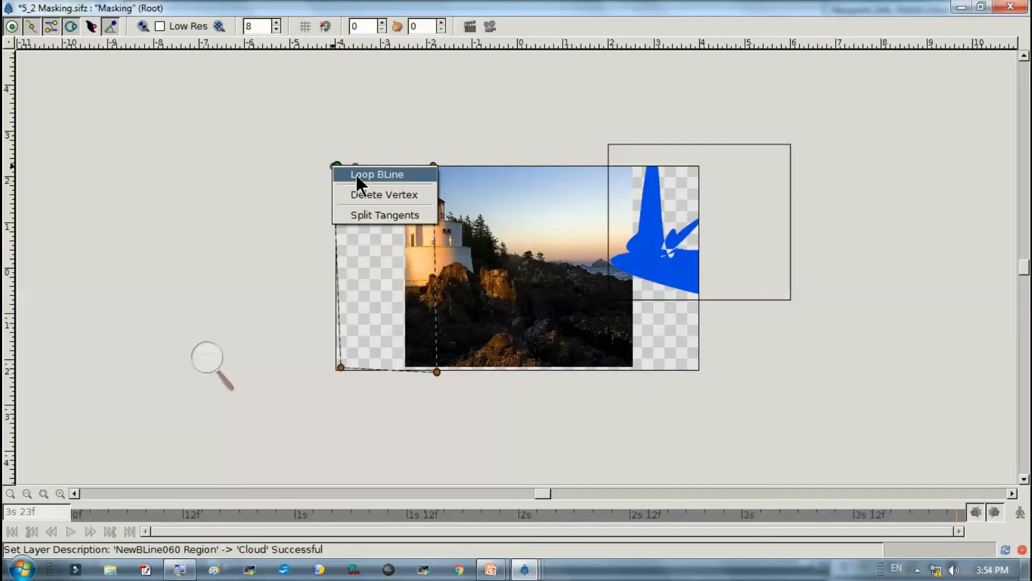
left_click(356, 173)
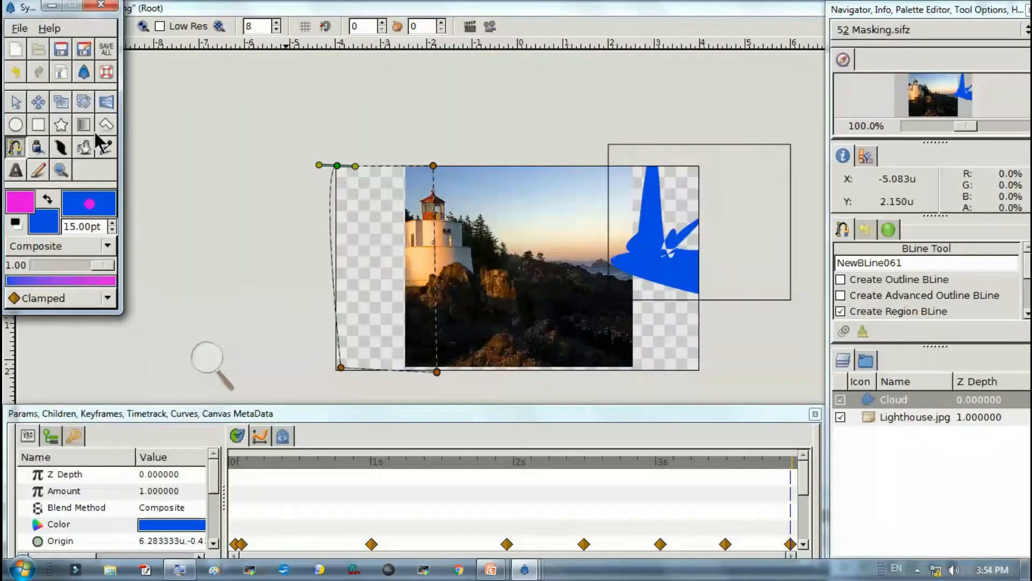
left_click(16, 100)
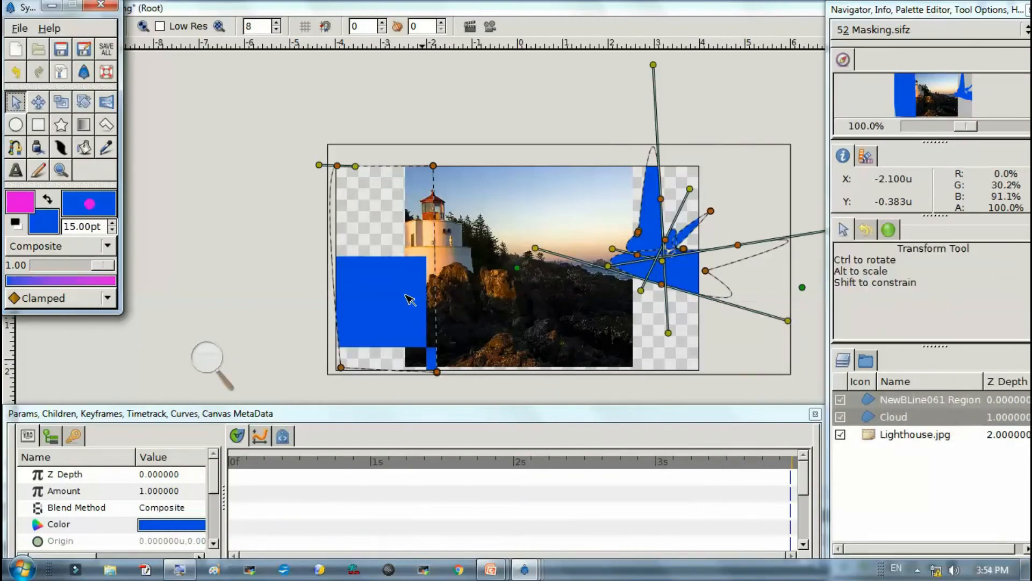
left_click(406, 309)
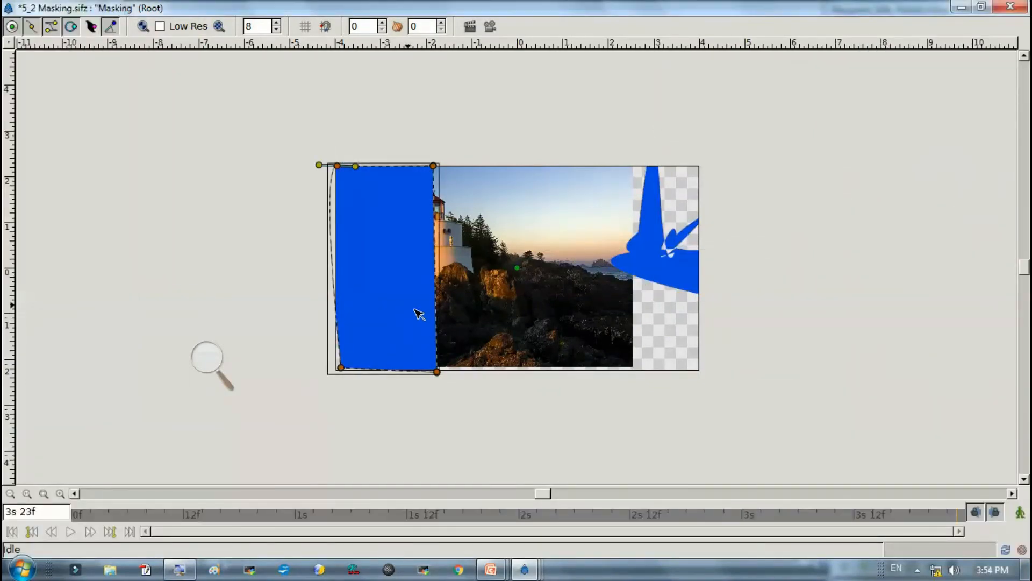
Rename the new left-strip region layer as L M
key("alt+Tab")
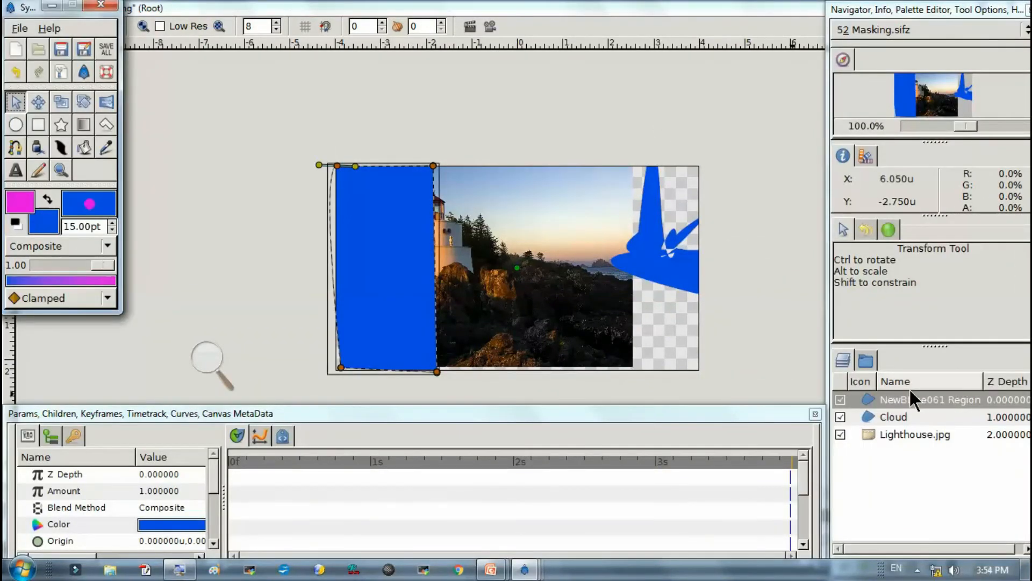
double_click(895, 398)
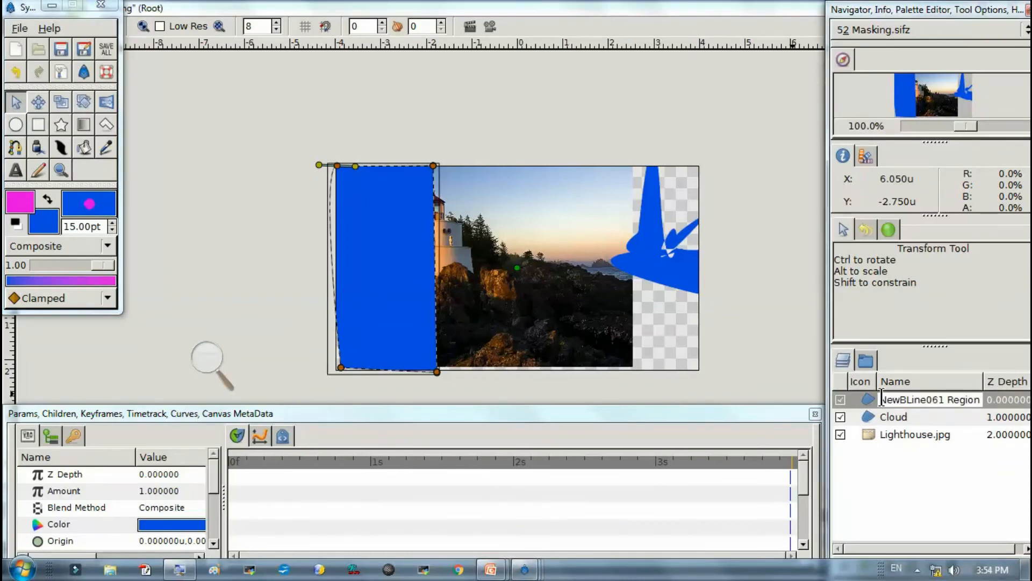
left_click_drag(884, 399, 993, 398)
key("BackSpace")
key("BackSpace")
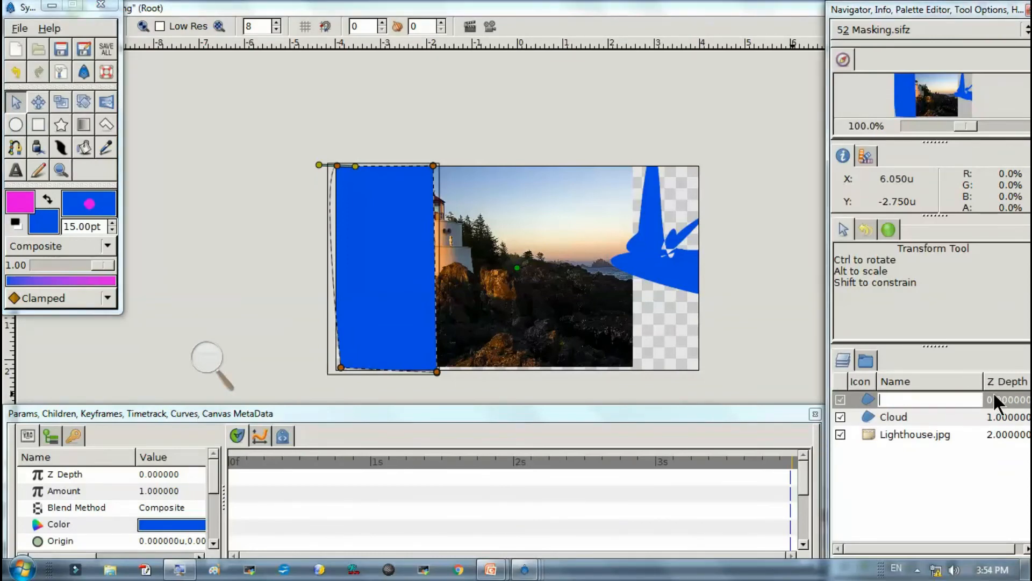
type("L M")
key("Return")
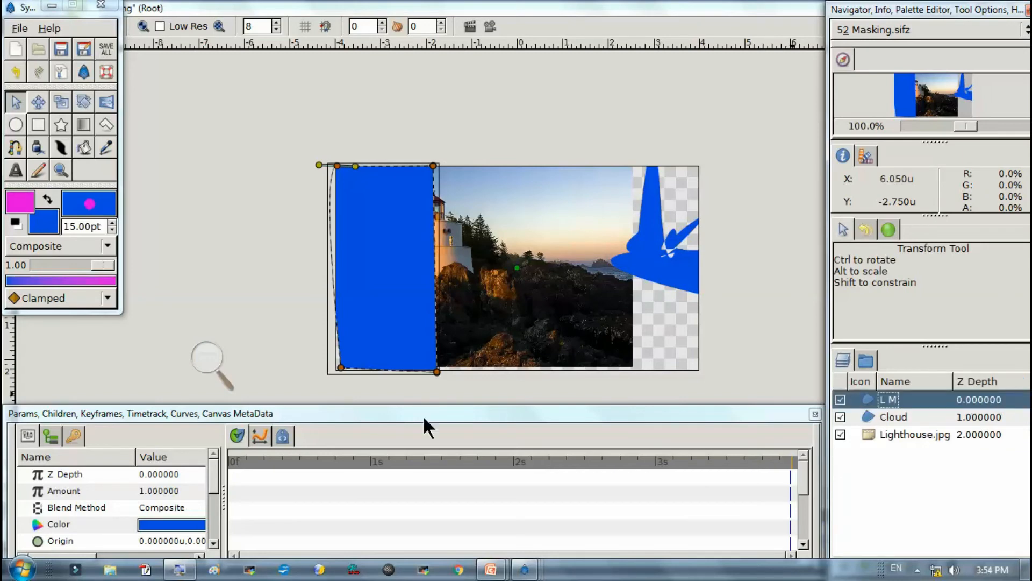
Set the L M layer's blend method to Alpha Over and clear the parameter panel from the canvas
left_click_drag(329, 414, 358, 394)
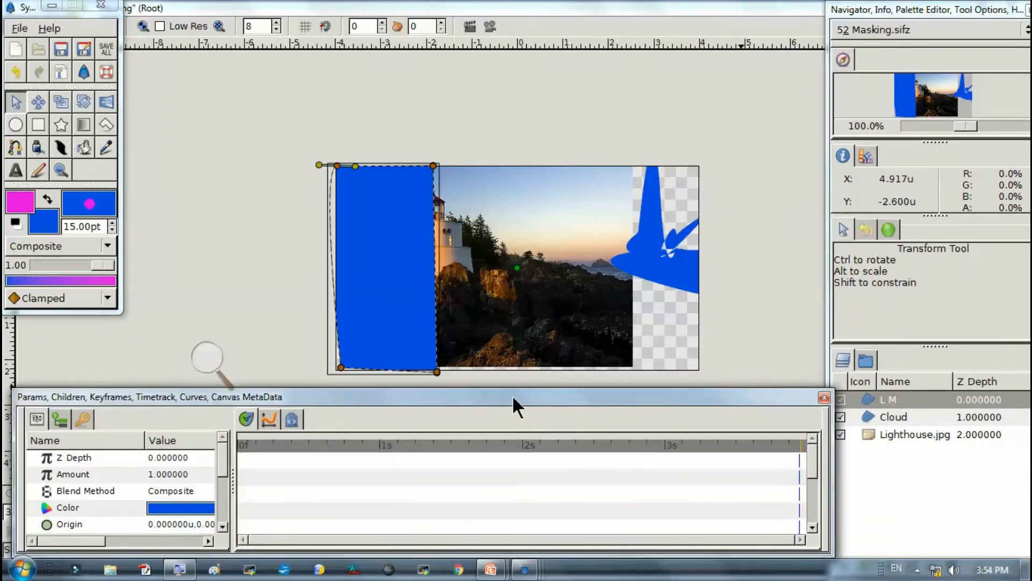
left_click_drag(396, 394, 396, 351)
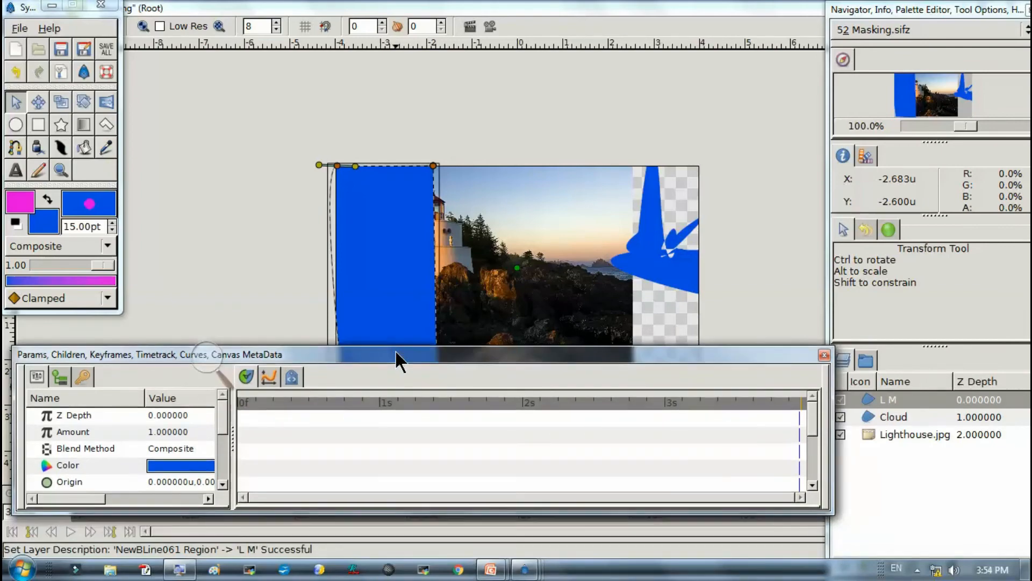
left_click(209, 372)
left_click(226, 374)
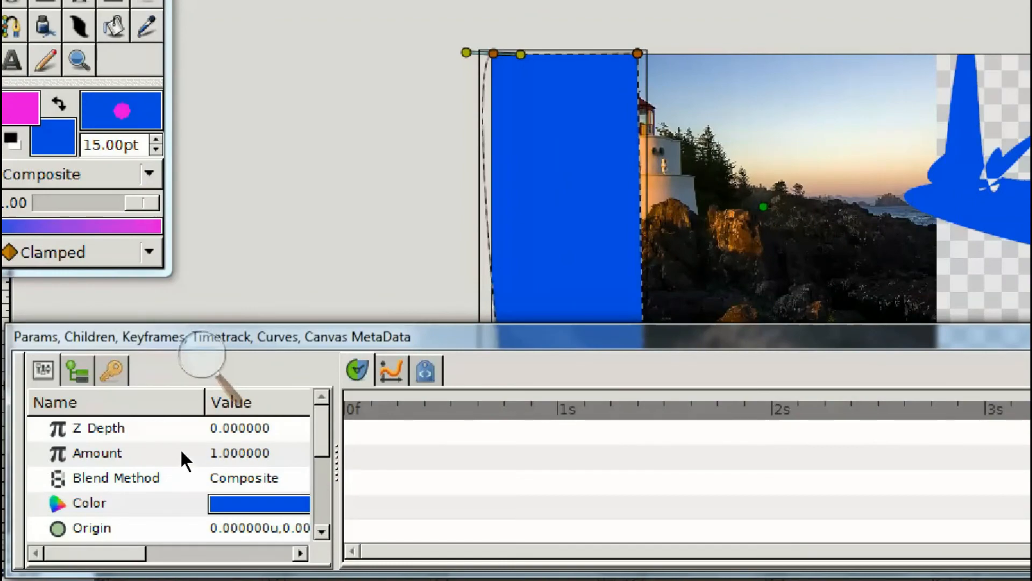
left_click(181, 456)
left_click(253, 478)
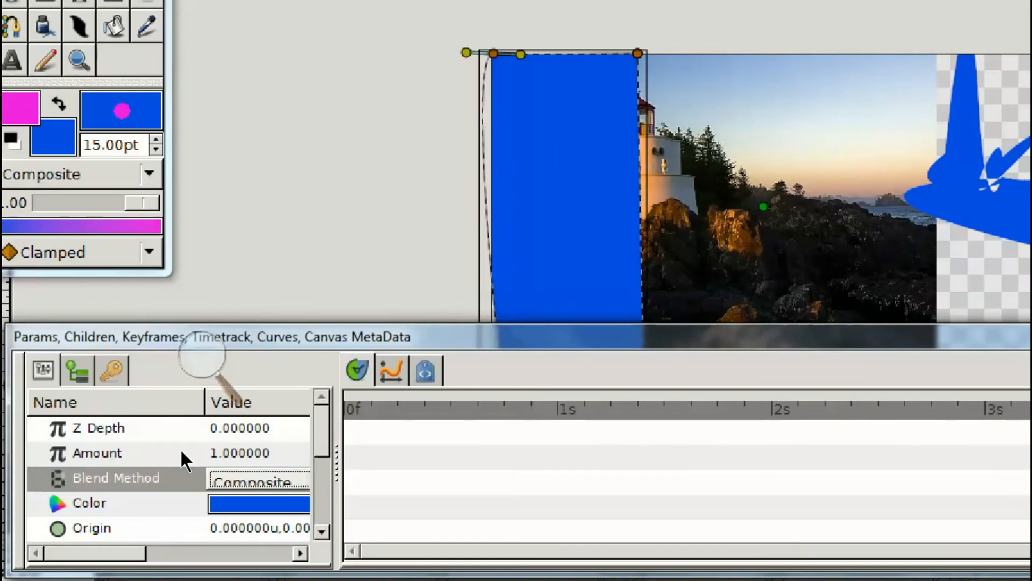
left_click(252, 478)
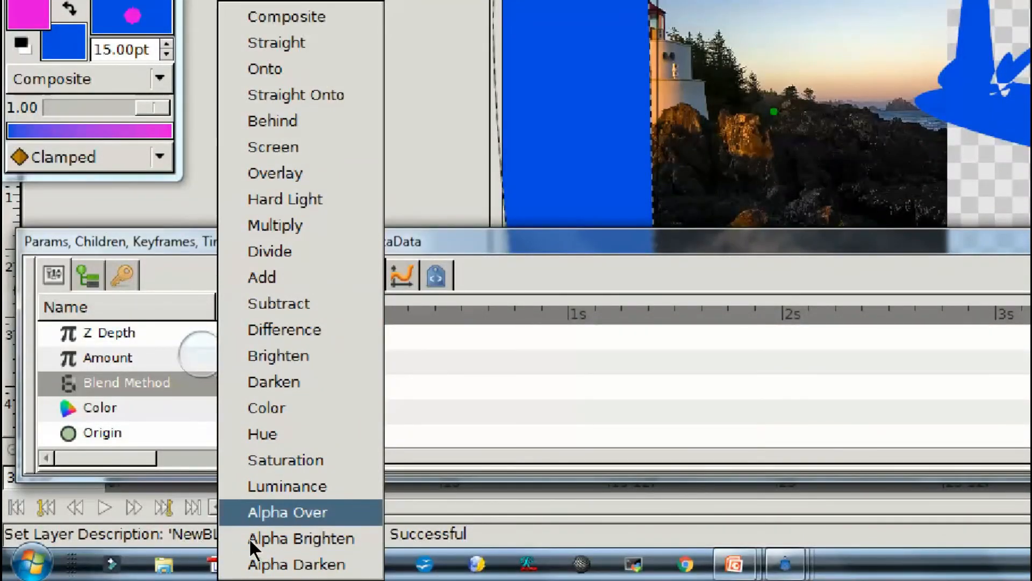
left_click(250, 514)
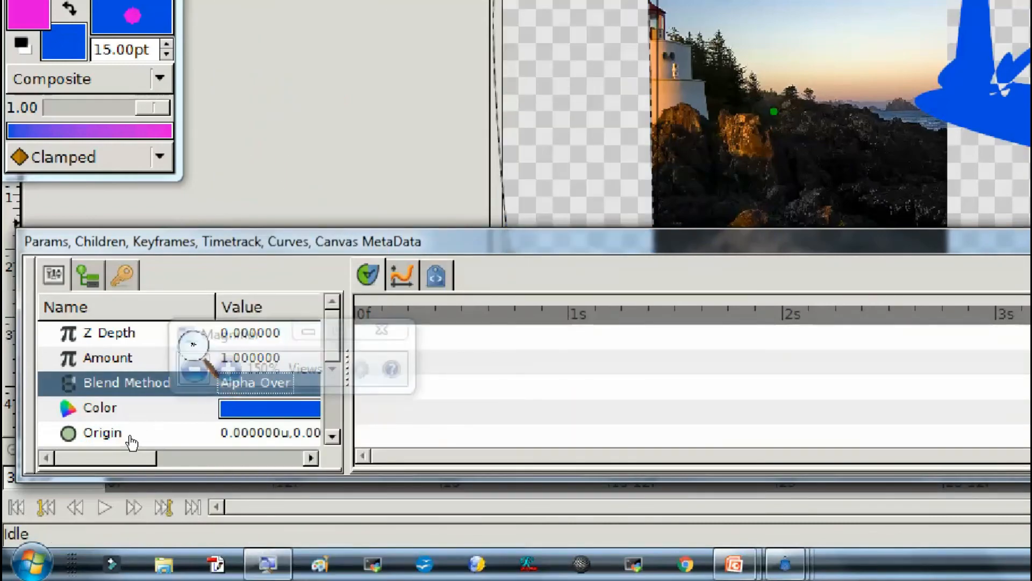
left_click(195, 369)
left_click_drag(407, 359, 389, 460)
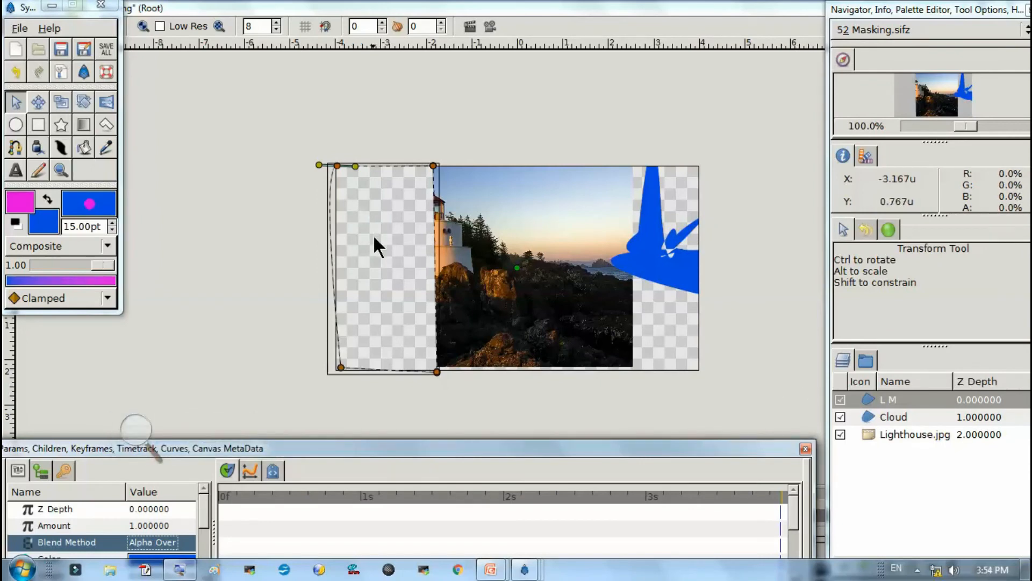
Encapsulate the L M and Cloud layers together into one inline canvas
left_click(860, 417)
left_click(854, 401, "ctrl")
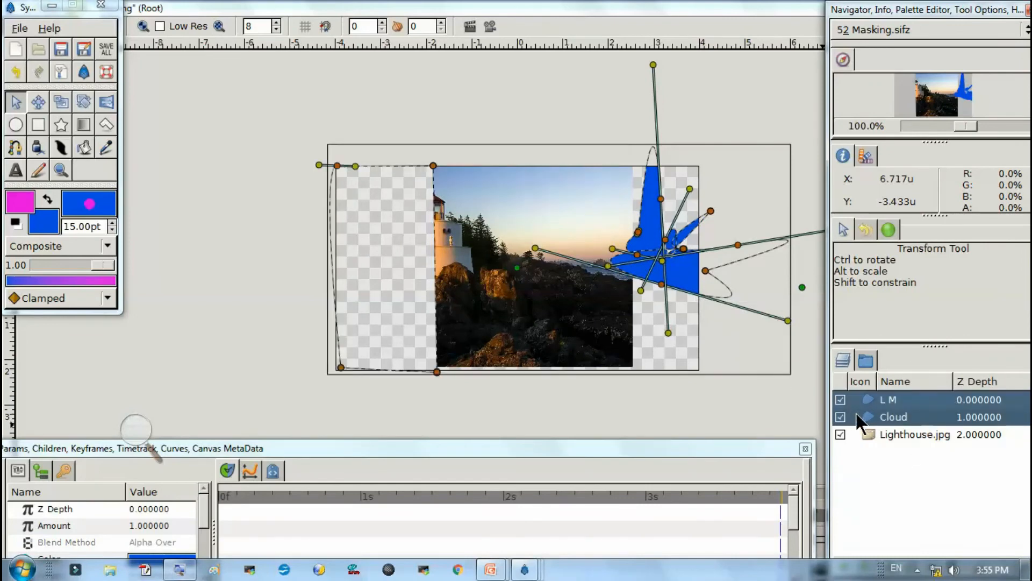
right_click(853, 412)
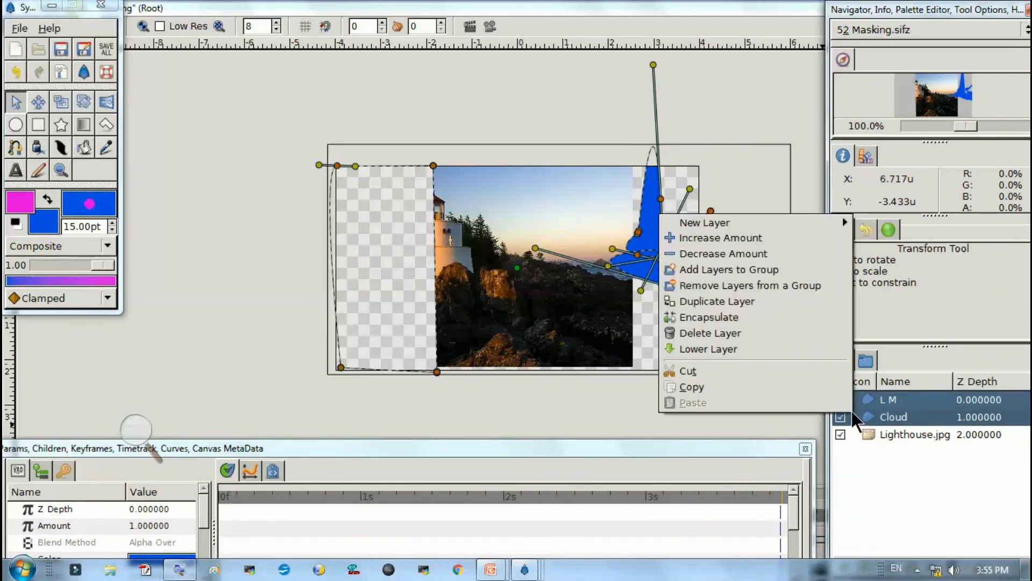
left_click(750, 317)
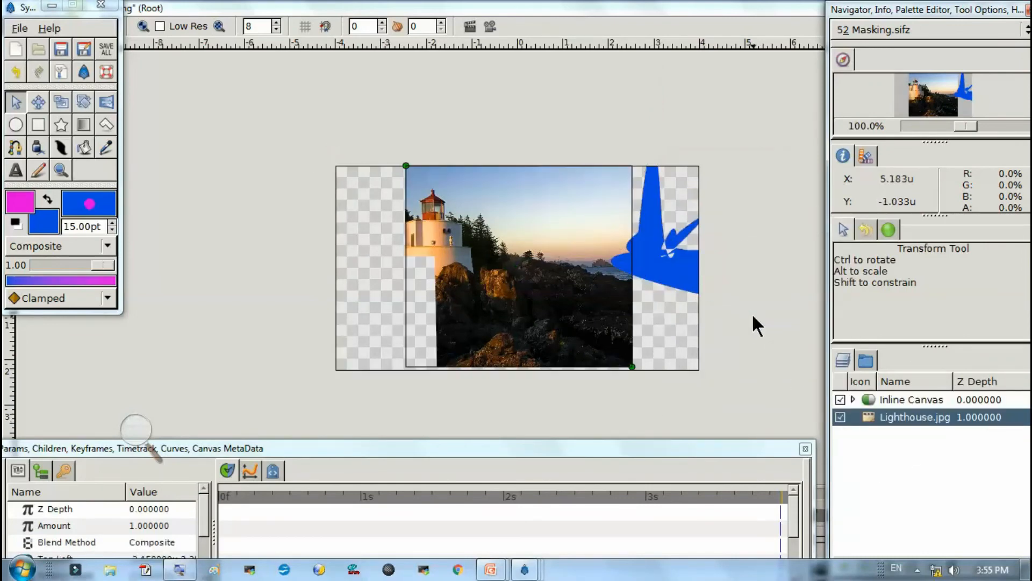
Check how the left mask hides the cloud in a rendered preview at quality 0.50 and 12 FPS
left_click(489, 24)
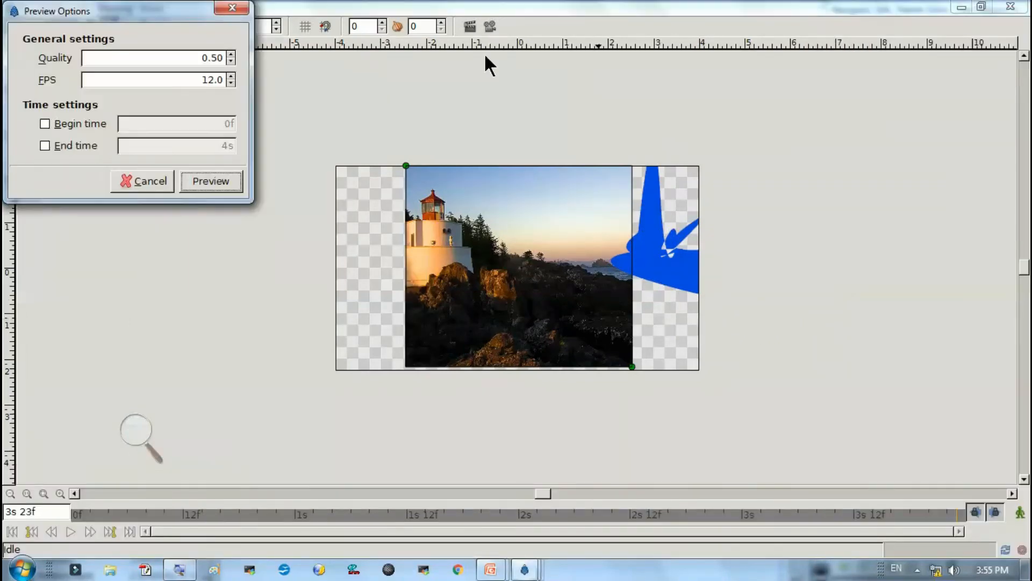
left_click(230, 178)
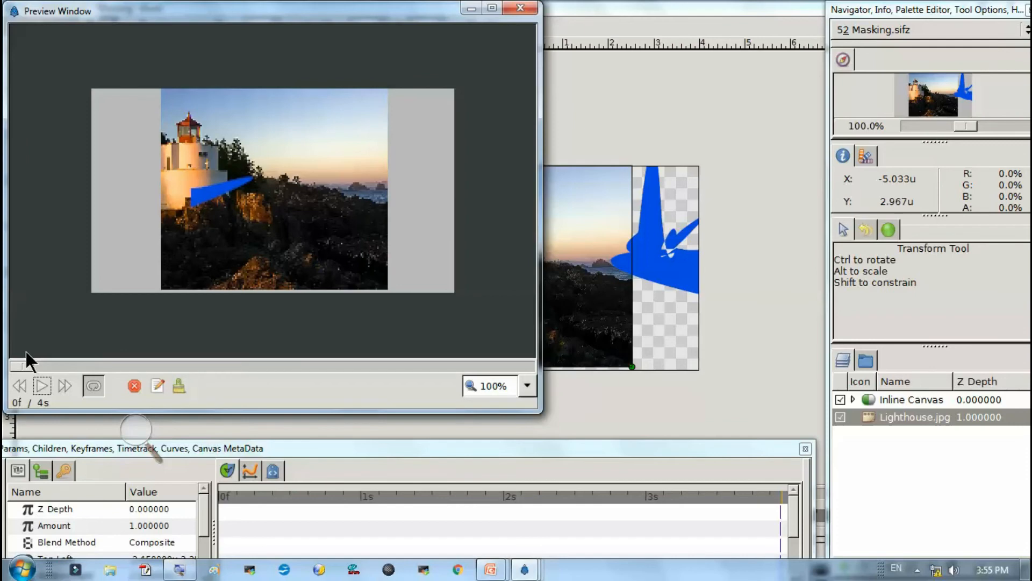
left_click(41, 386)
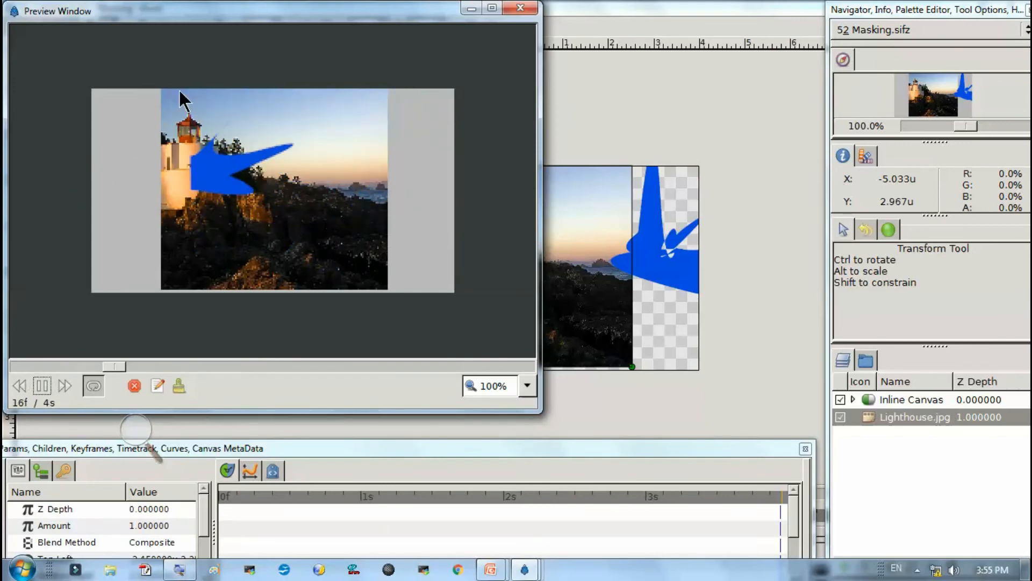
left_click(511, 9)
key("alt+Tab")
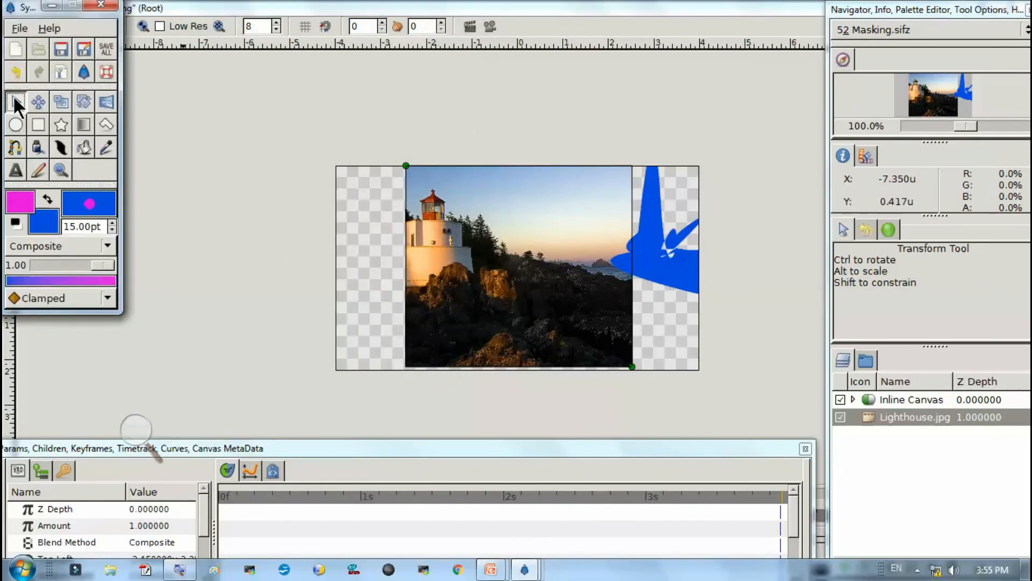
Draw a closed four-point BLine region over the canvas's right strip, from about 1.6 units to its right edge, and select it
left_click(18, 146)
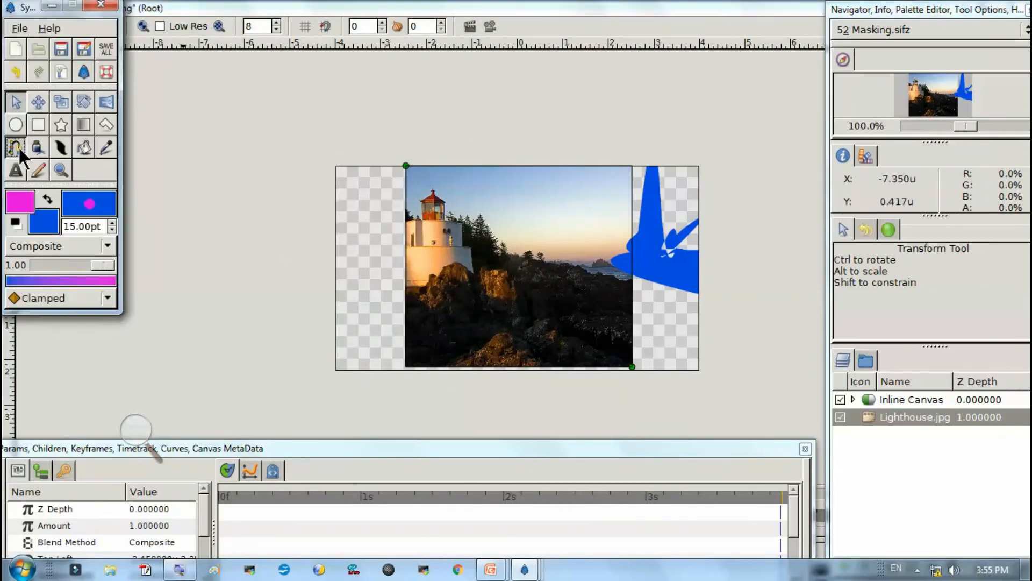
left_click(588, 166)
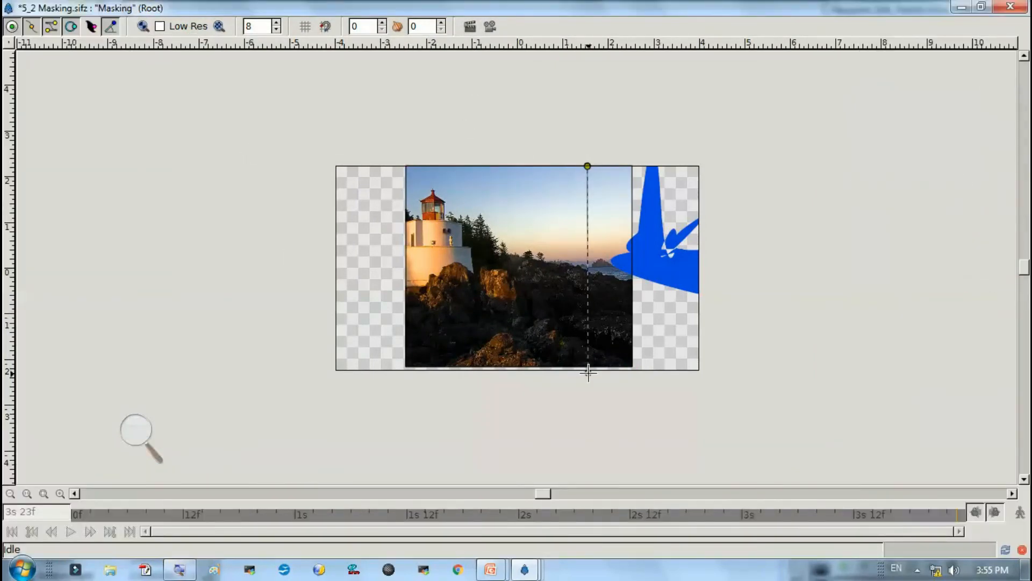
left_click_drag(589, 372, 697, 372)
left_click(700, 371)
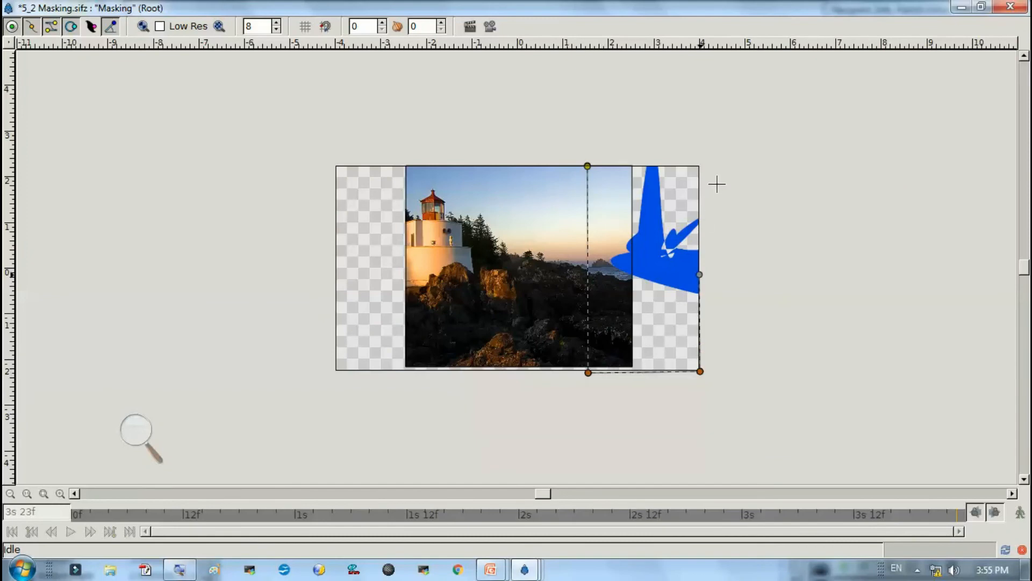
left_click(700, 163)
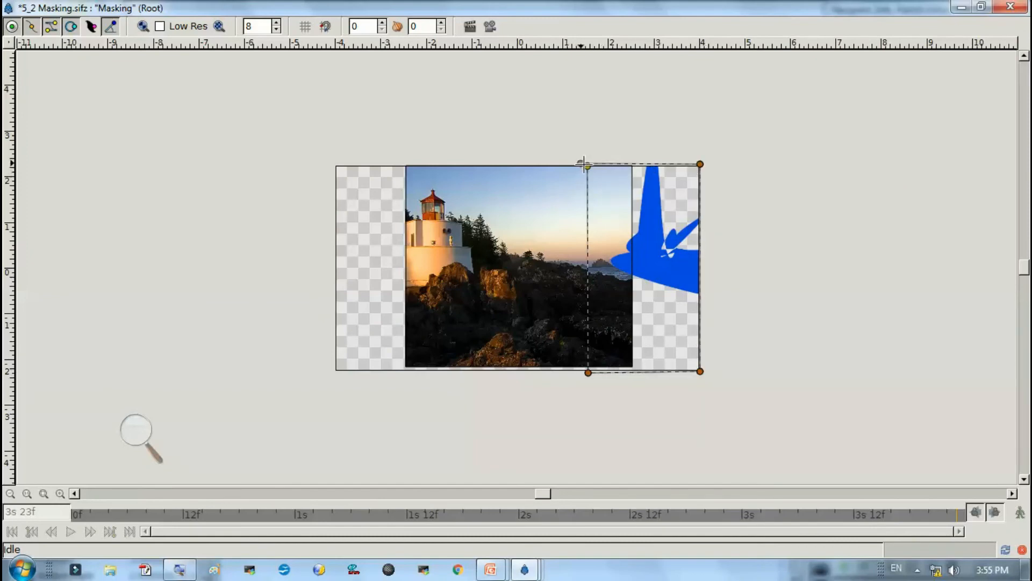
right_click(587, 167)
left_click(612, 198)
key("alt+Tab")
left_click(15, 102)
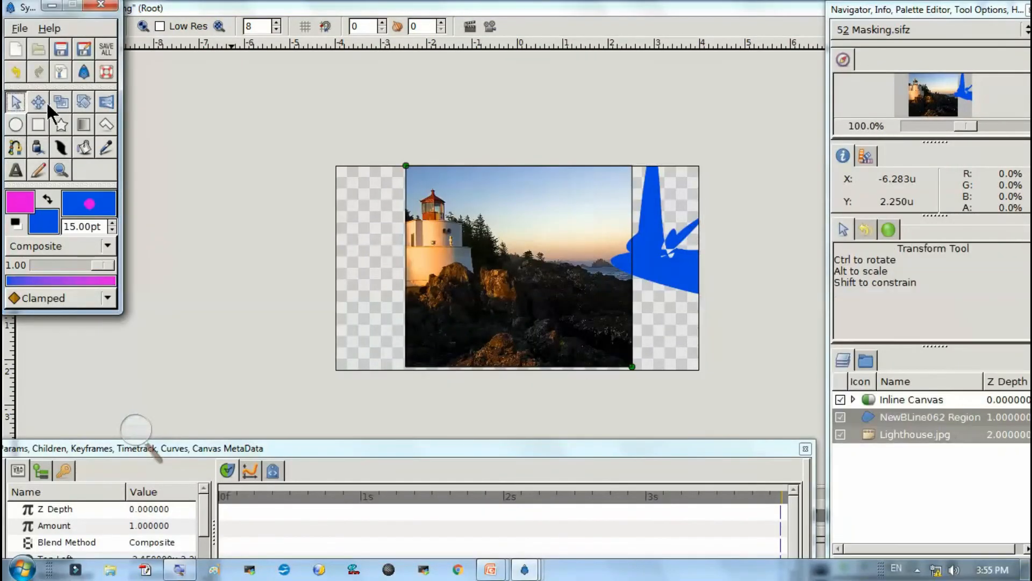
key("alt+Tab")
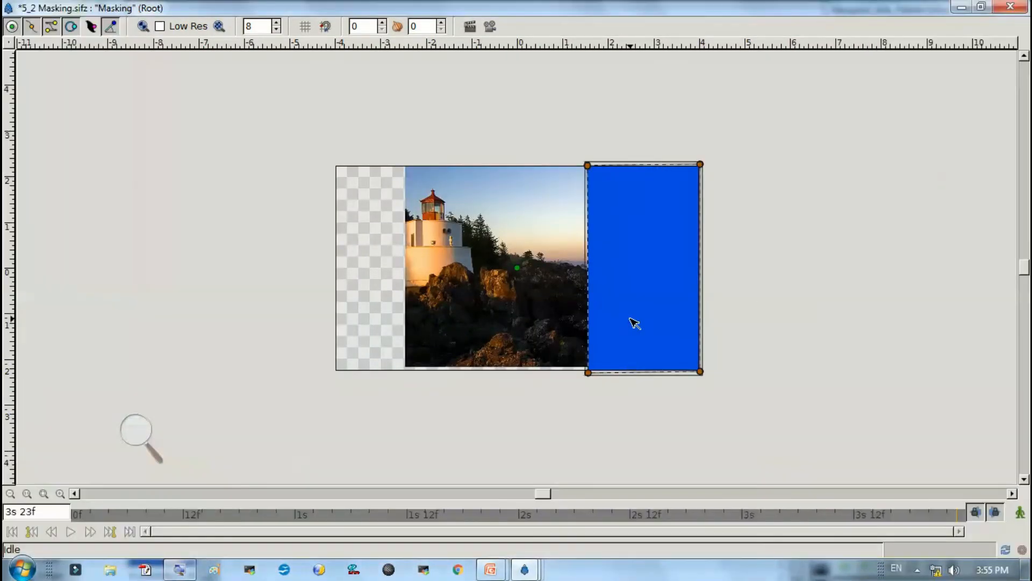
key("alt+Tab")
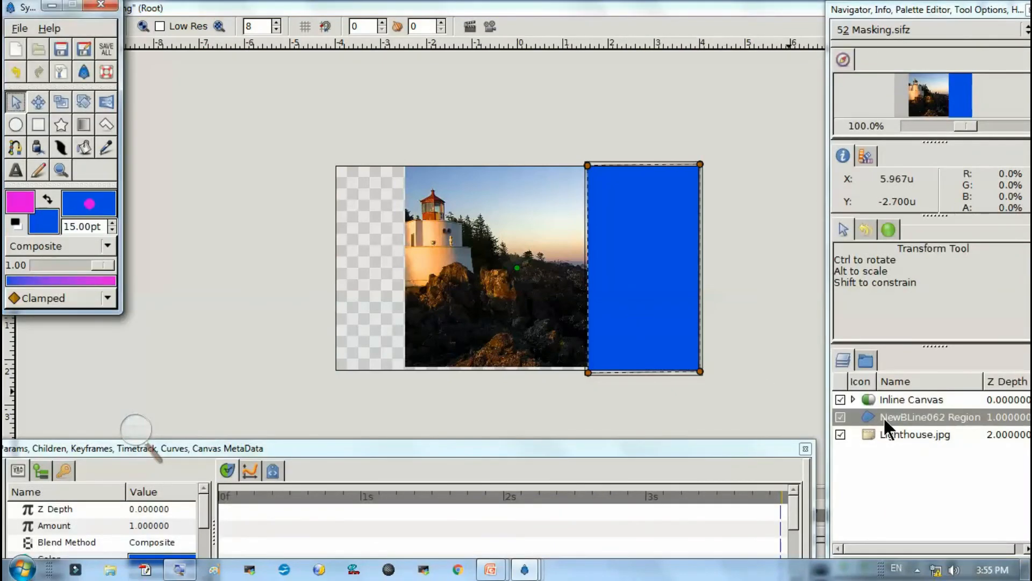
Move the new BLine region into the inline canvas between L M and Cloud, and rename it R M
left_click(853, 399)
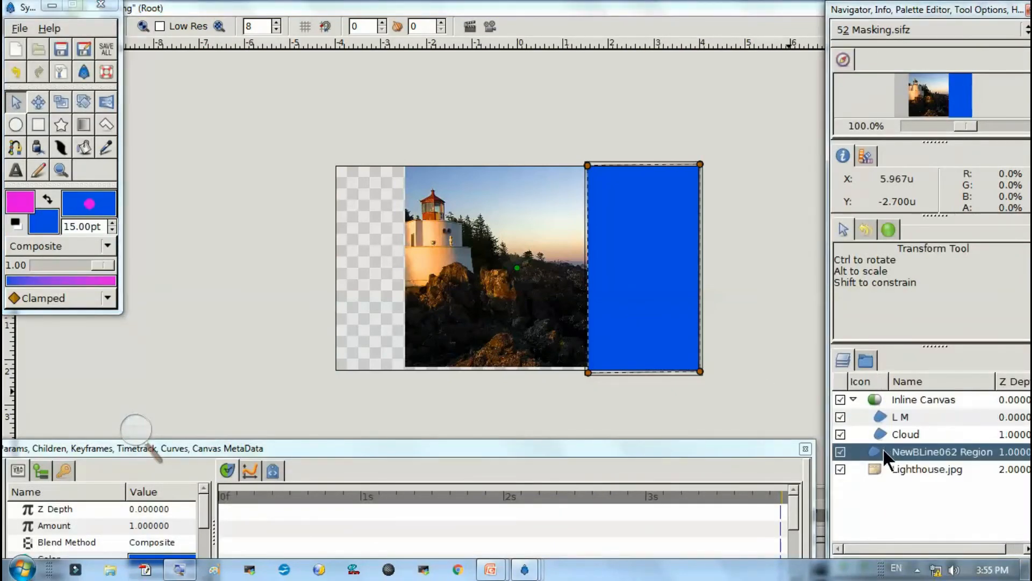
left_click_drag(882, 452, 992, 434)
left_click(894, 433)
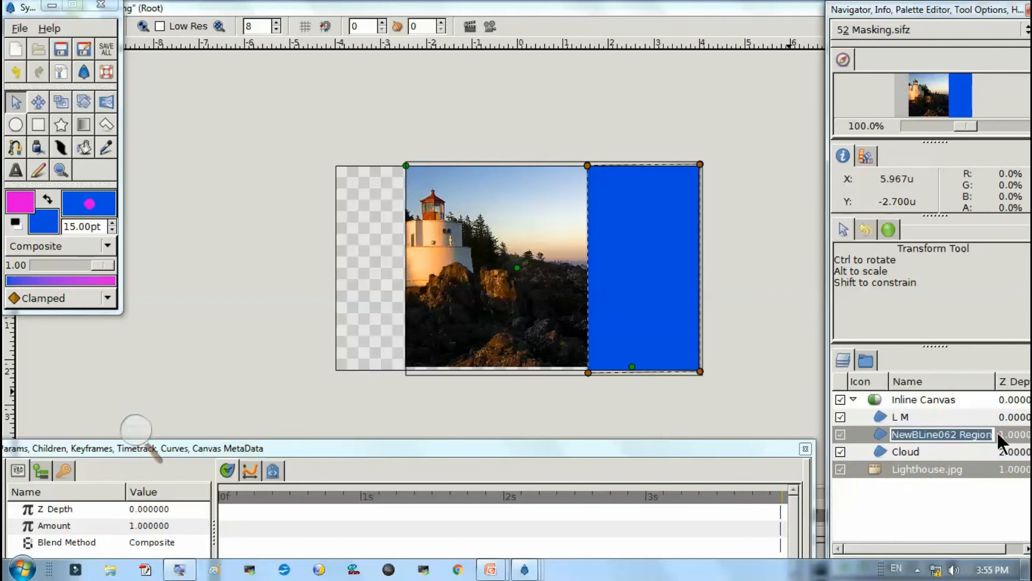
key("BackSpace")
type("R M")
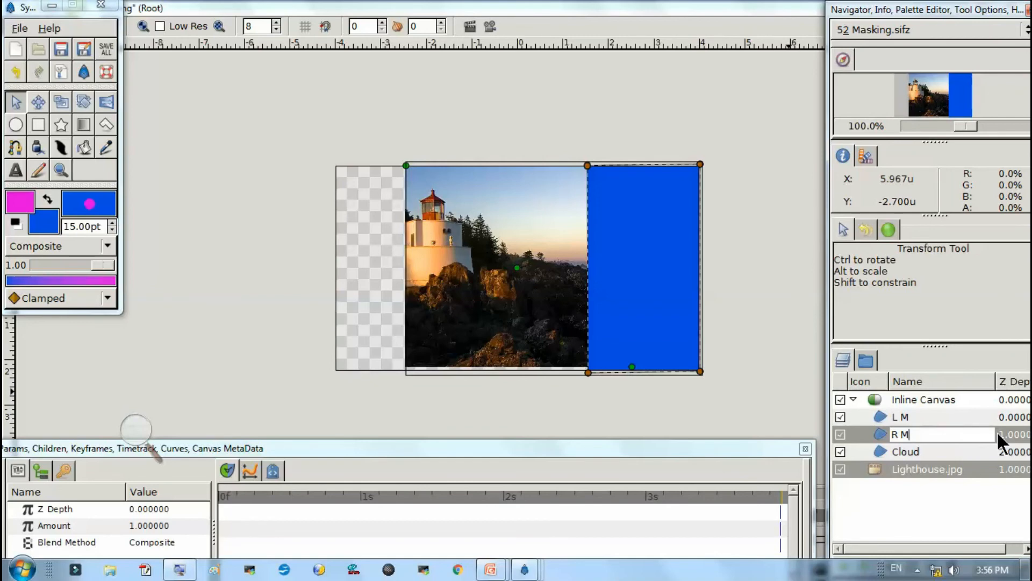
key("Return")
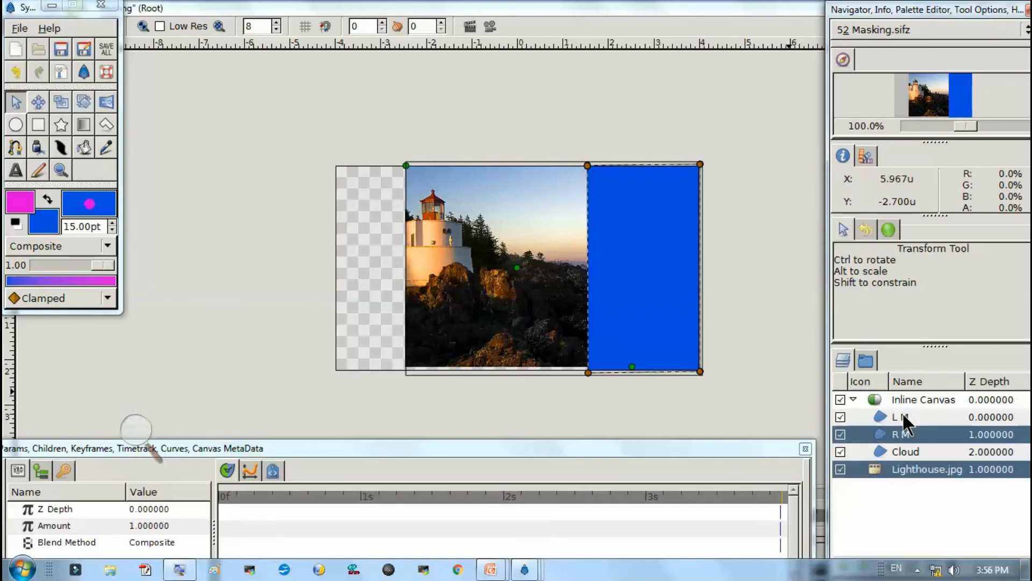
Set the R M layer's blend method to Alpha Over
left_click(888, 415)
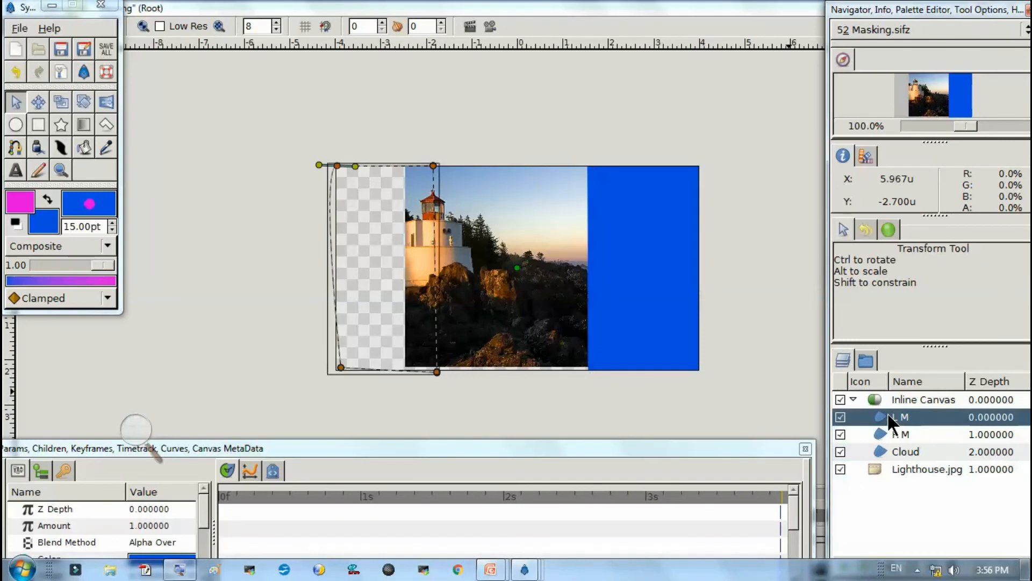
left_click(886, 455)
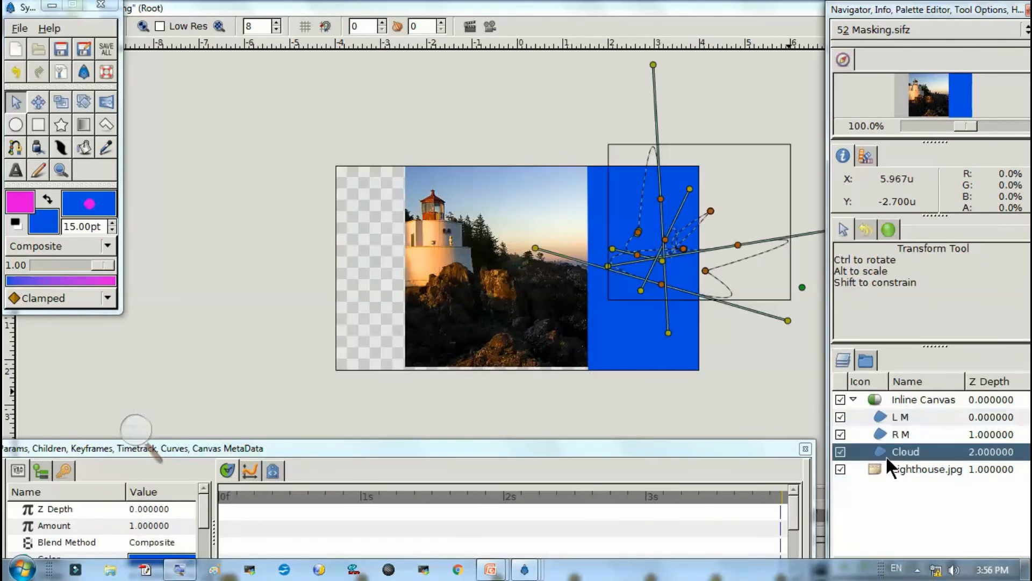
left_click(902, 433)
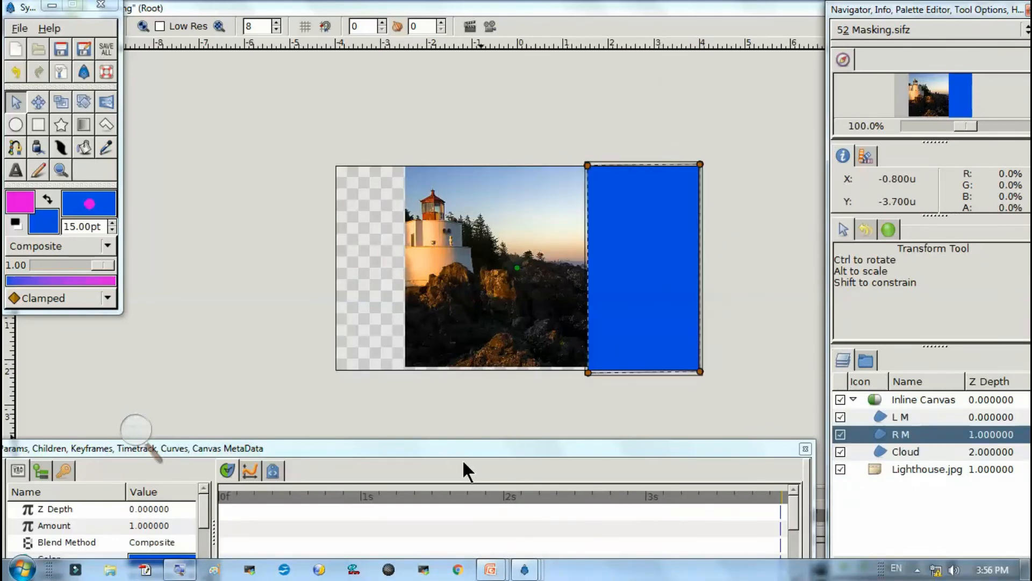
left_click_drag(456, 448, 473, 327)
left_click(141, 429)
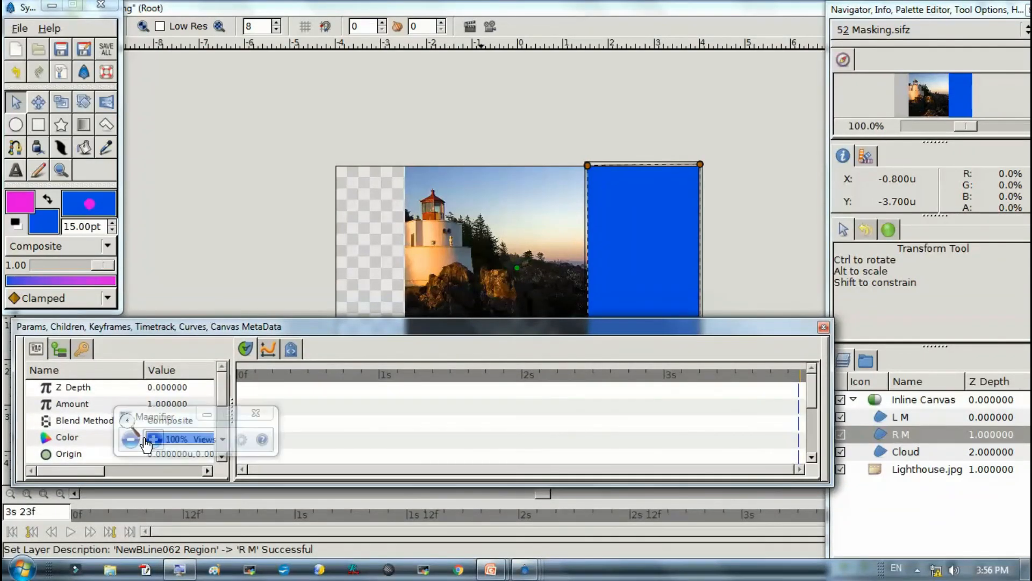
left_click(154, 439)
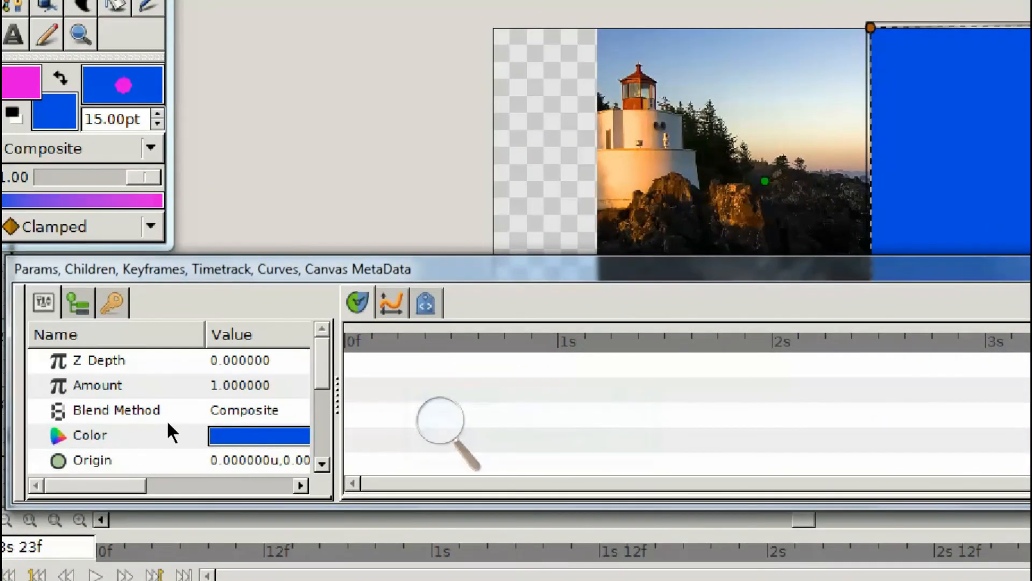
double_click(166, 420)
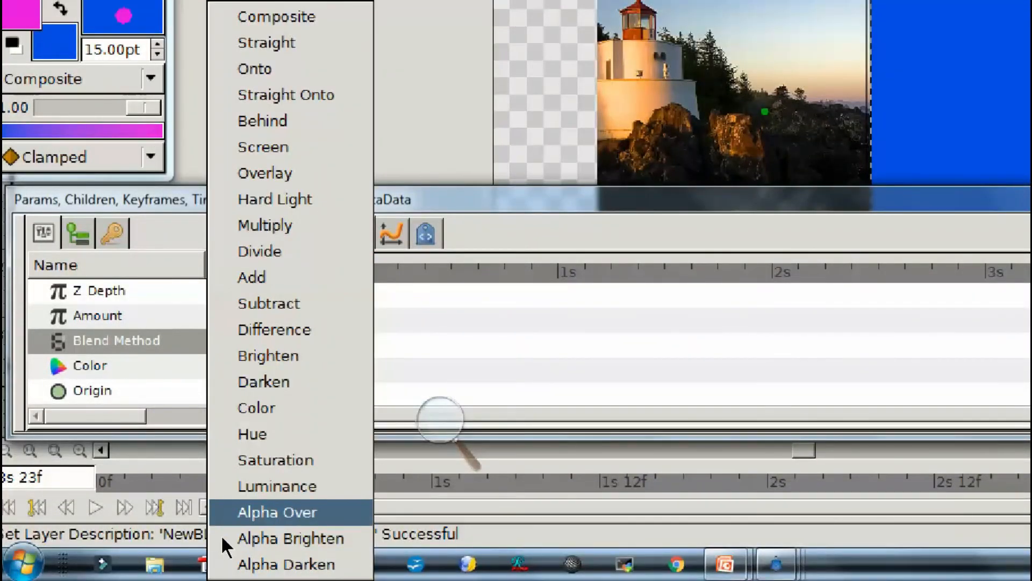
left_click(221, 535)
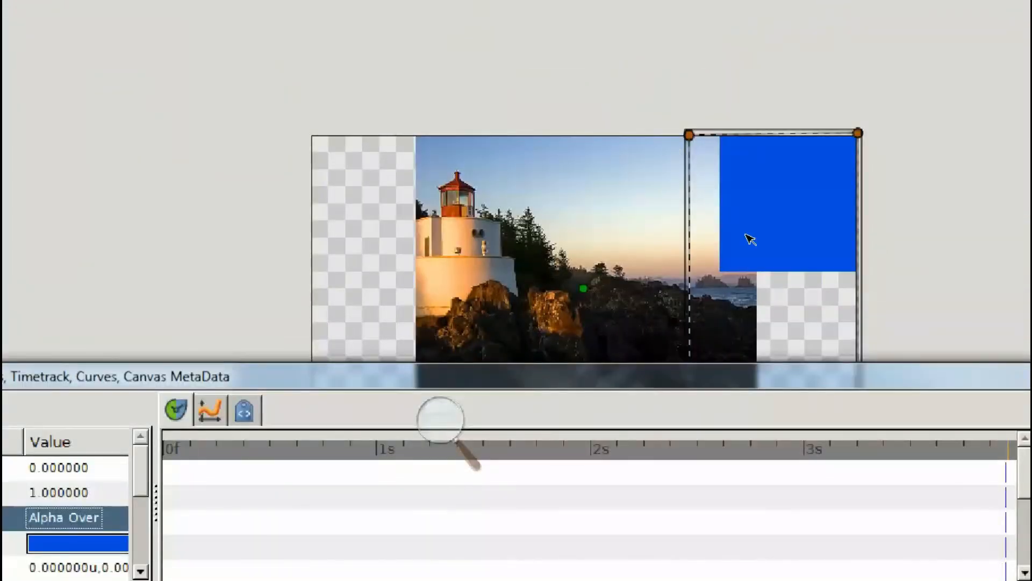
left_click(440, 419)
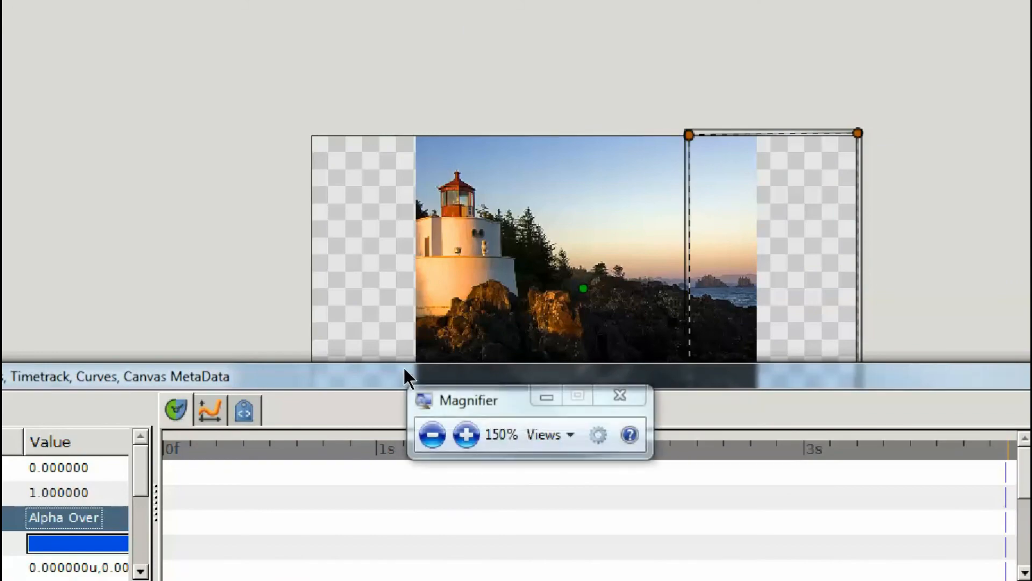
left_click(432, 435)
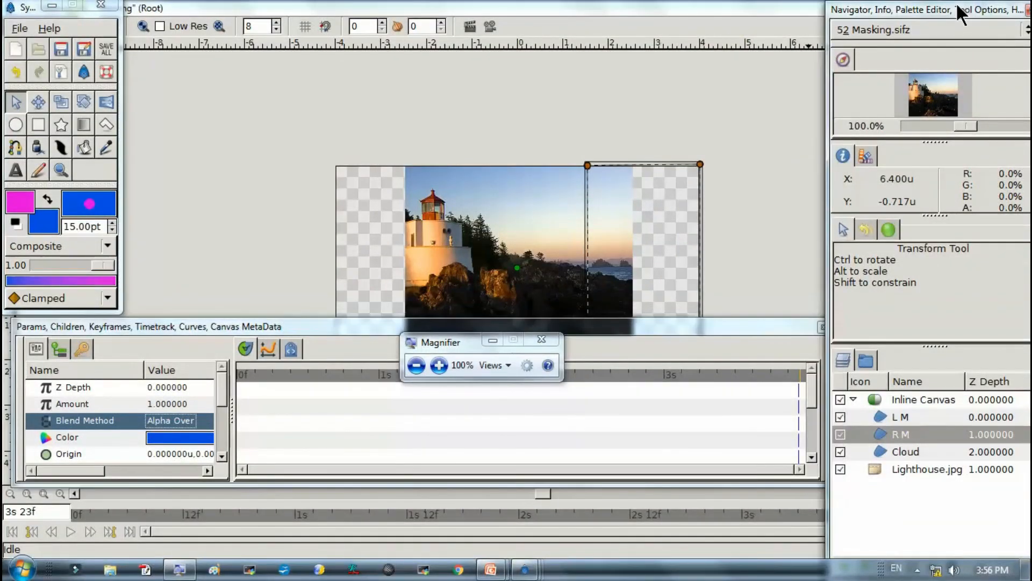
Reset the windows to their original layout, bringing back the layers and moving the parameters off the canvas
left_click_drag(959, 11, 957, 30)
left_click(959, 30)
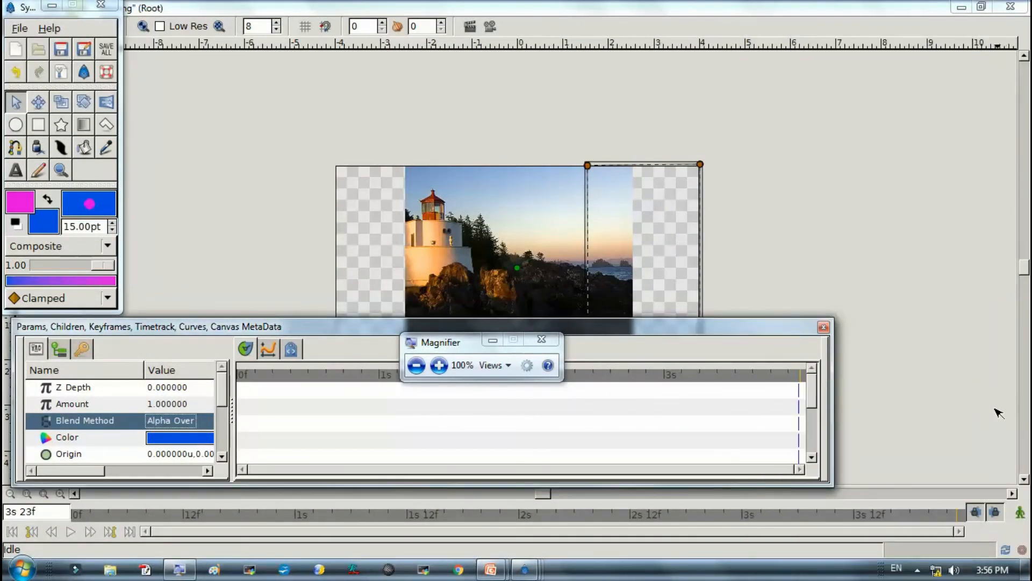
left_click_drag(712, 325, 727, 551)
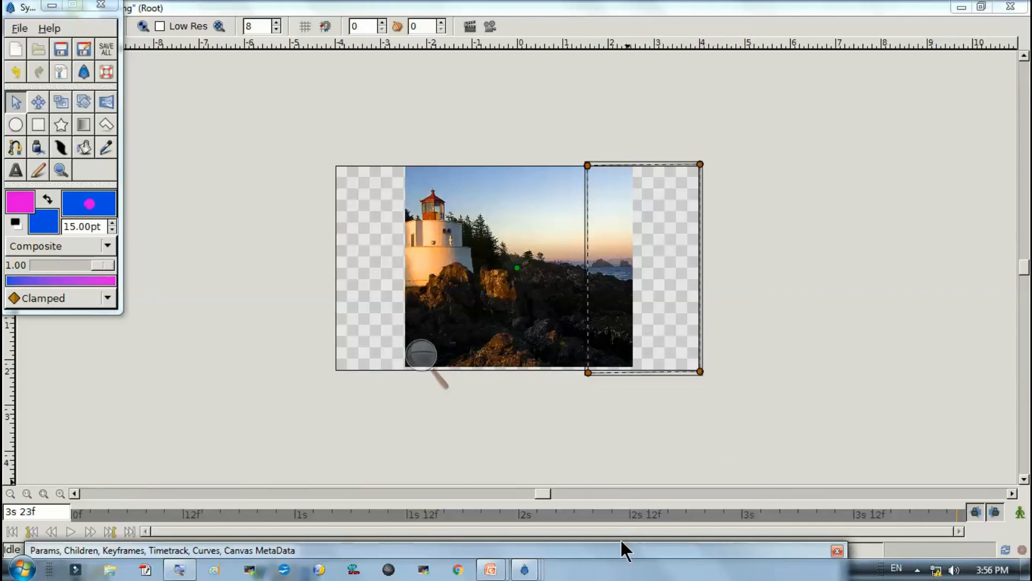
left_click_drag(620, 545, 623, 383)
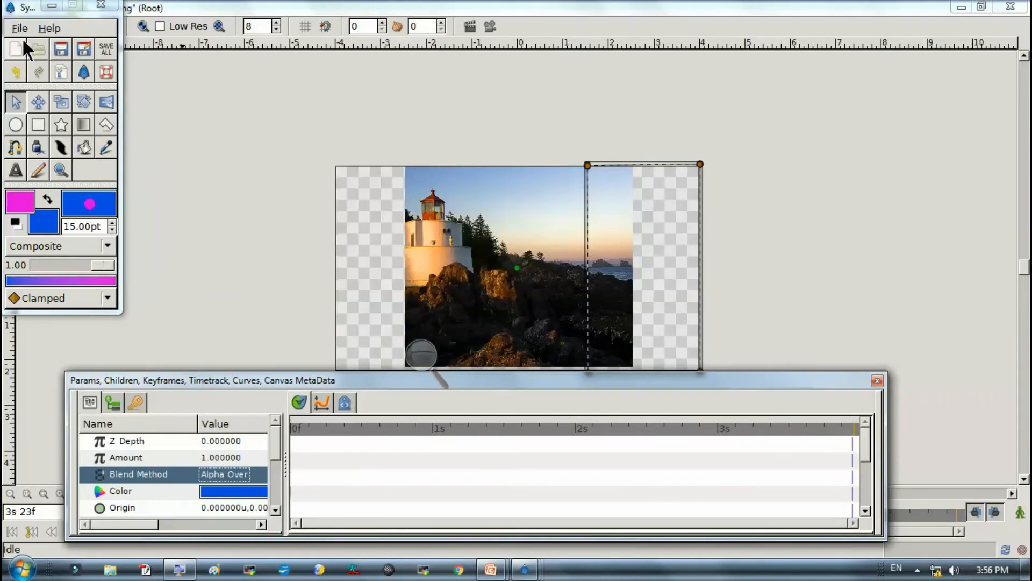
left_click(16, 101)
left_click(20, 27)
mouse_move(66, 129)
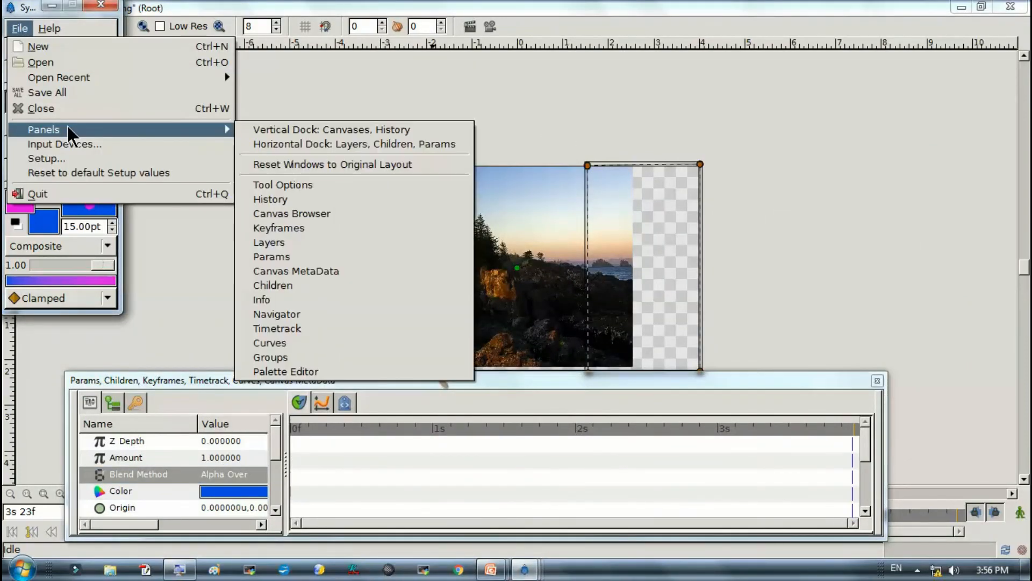
left_click(278, 162)
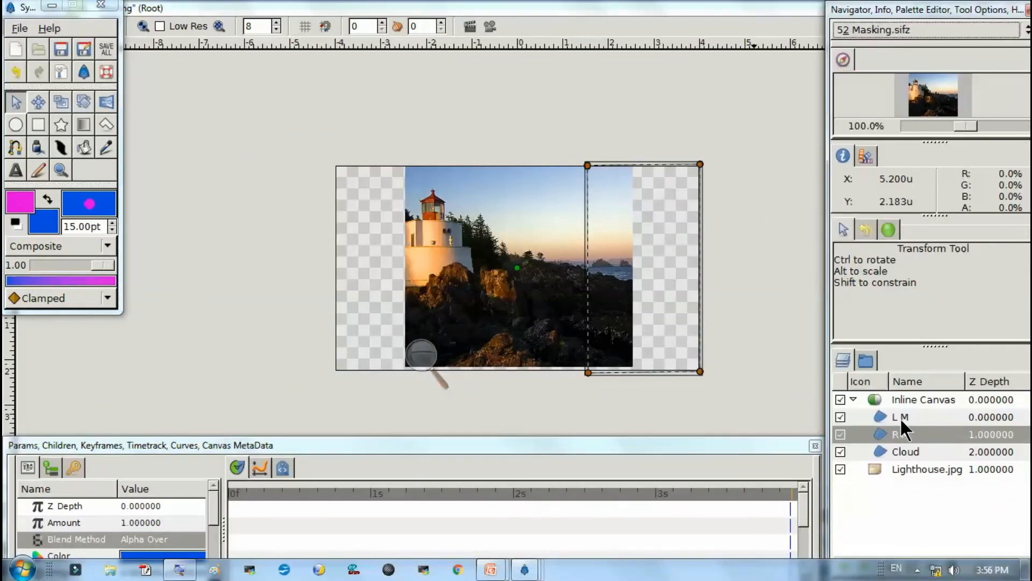
Review the L M, R M, Cloud and Lighthouse.jpg layers, and collapse the inline canvas
left_click(900, 417)
left_click(903, 434)
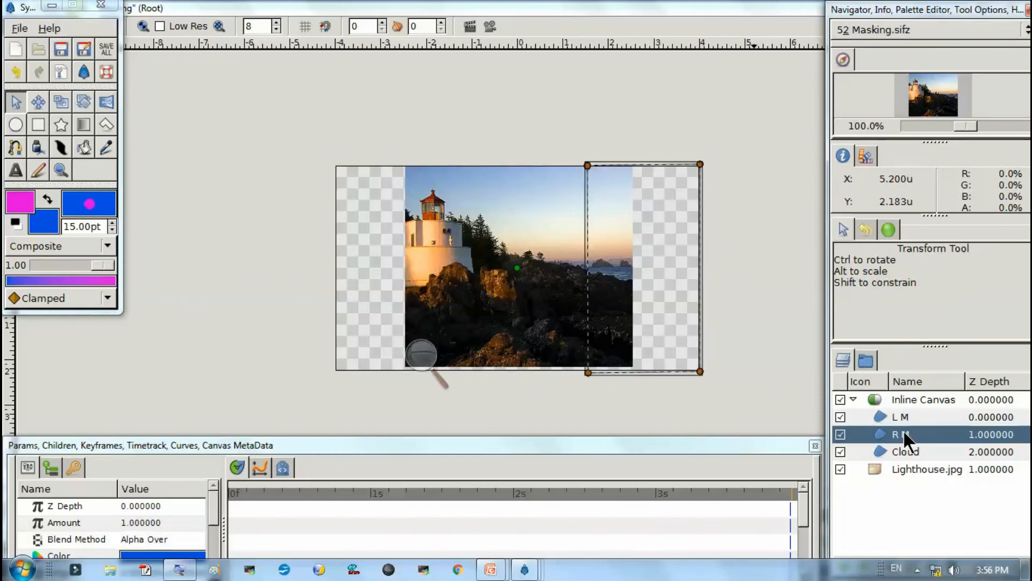
left_click(908, 451)
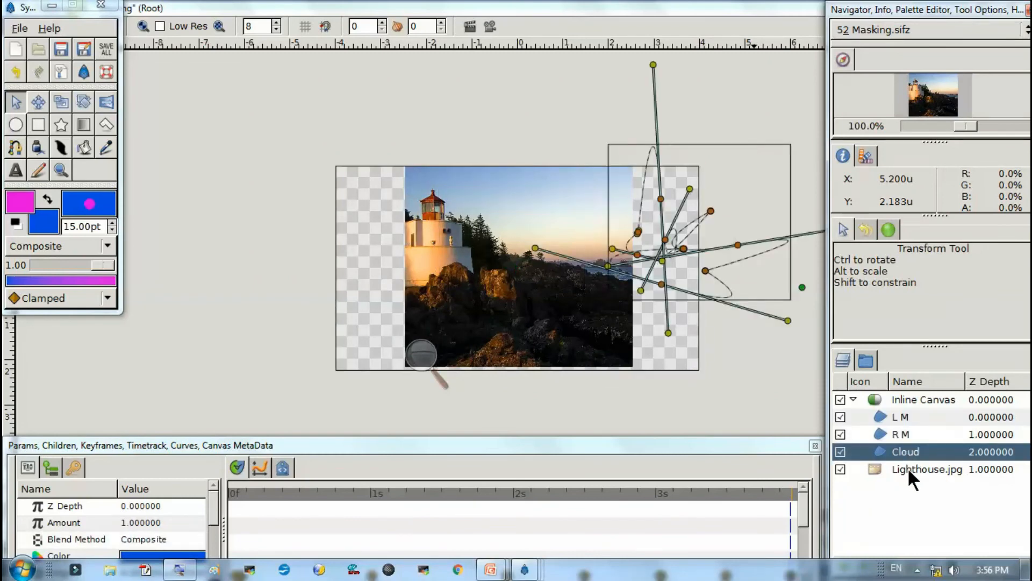
left_click(907, 467)
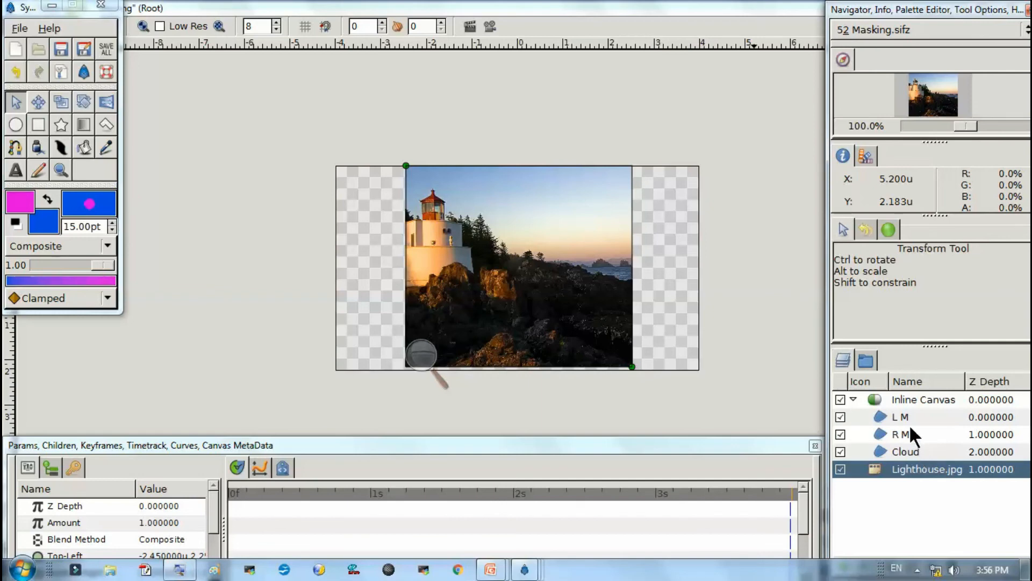
left_click(853, 398)
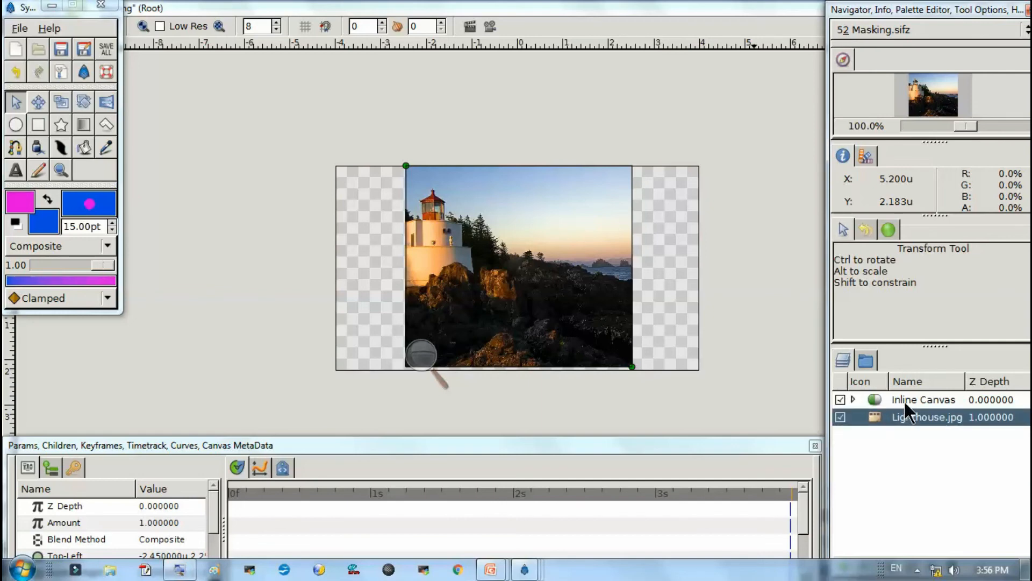
Minimize the Magnifier window, keeping the magnification at 100%
left_click(421, 355)
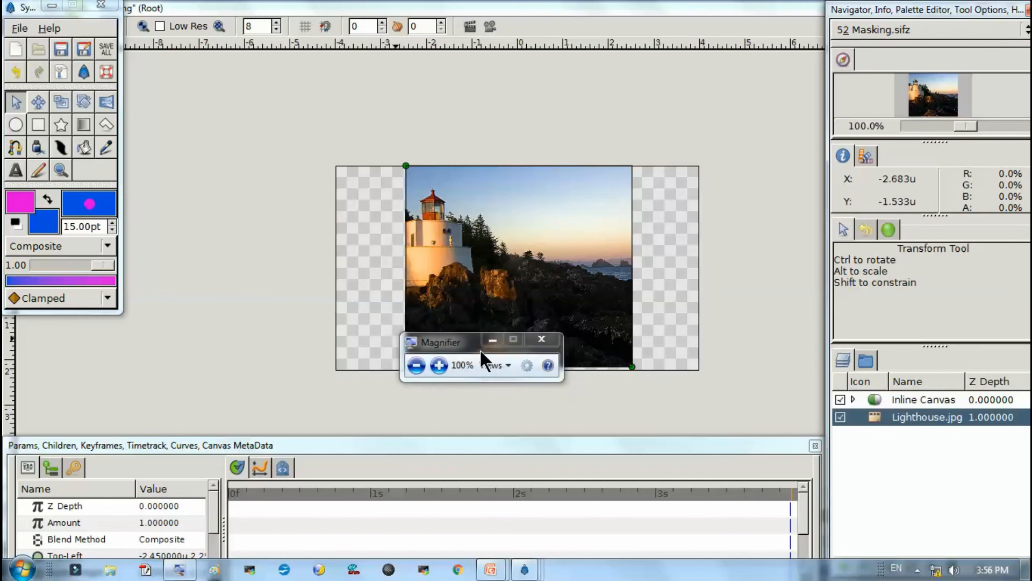
left_click(441, 367)
left_click(418, 367)
left_click(490, 340)
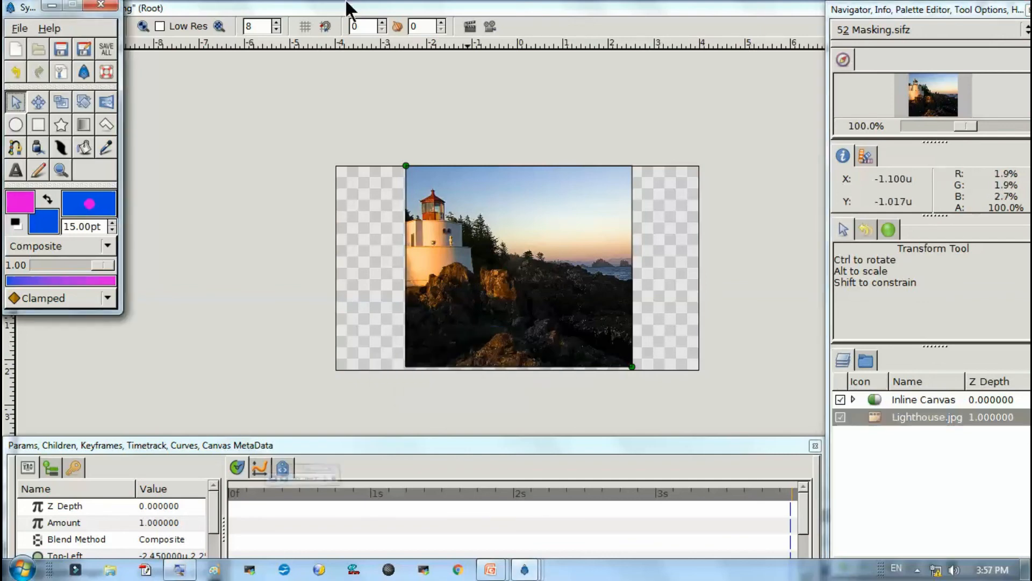
Generate a preview of the animation in a maximized window with no floating panels covering it
left_click(489, 27)
left_click(209, 180)
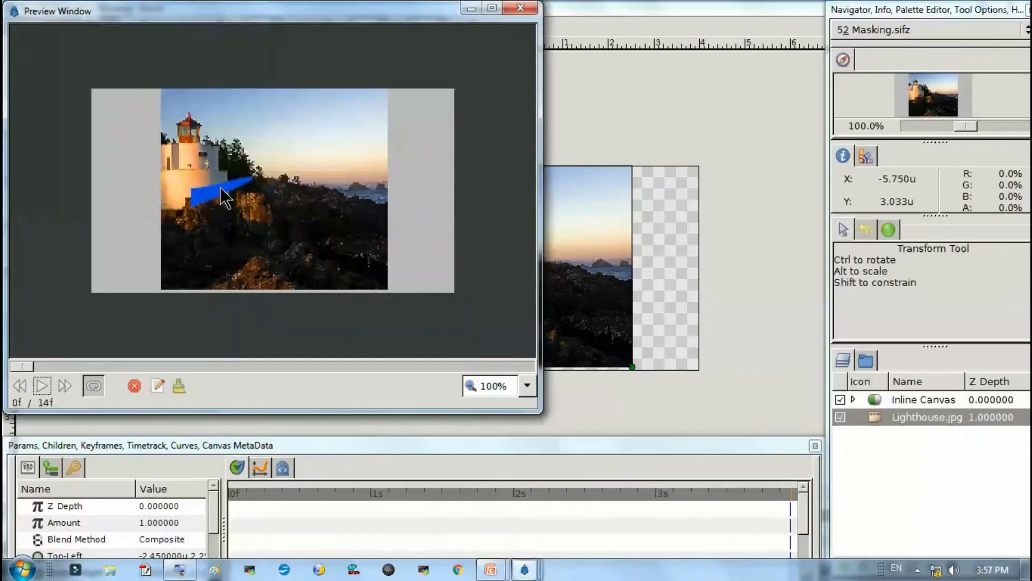
left_click(493, 8)
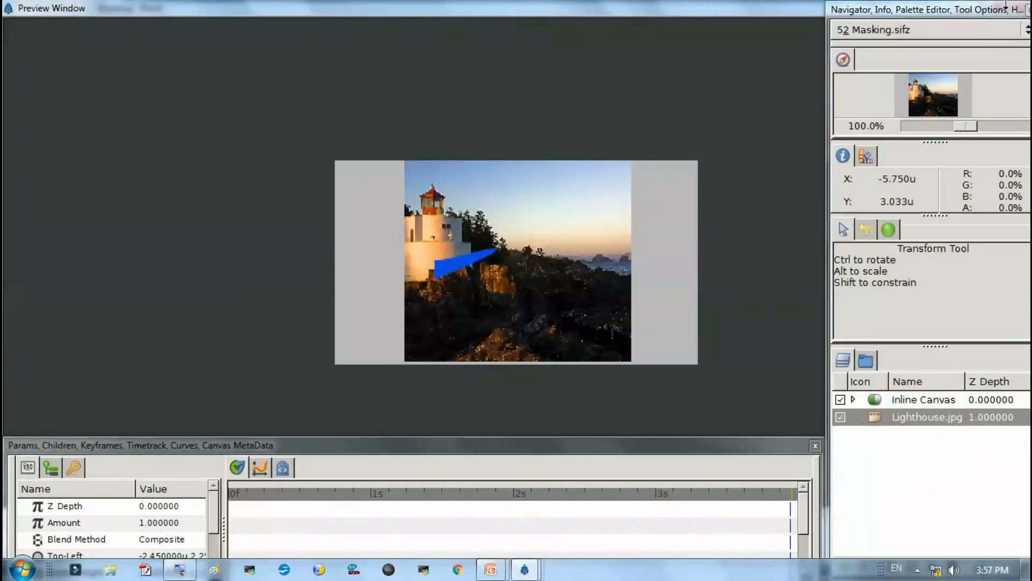
left_click_drag(985, 7, 834, 65)
left_click(882, 68)
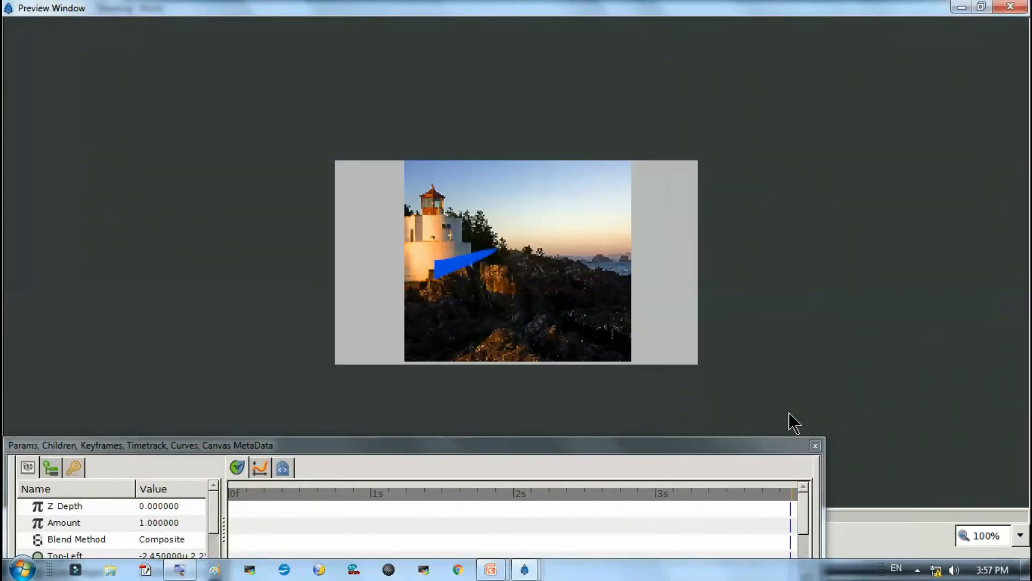
left_click(813, 446)
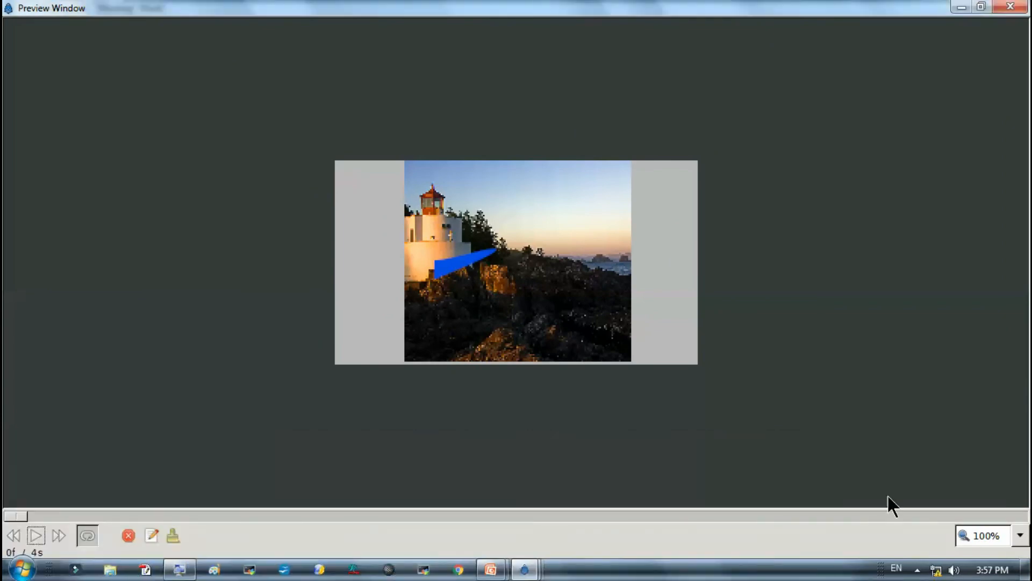
Enlarge the preview to 200% and play it to check how both masks hide the moving cloud
left_click(1019, 535)
left_click(993, 485)
left_click(1018, 536)
left_click(1004, 494)
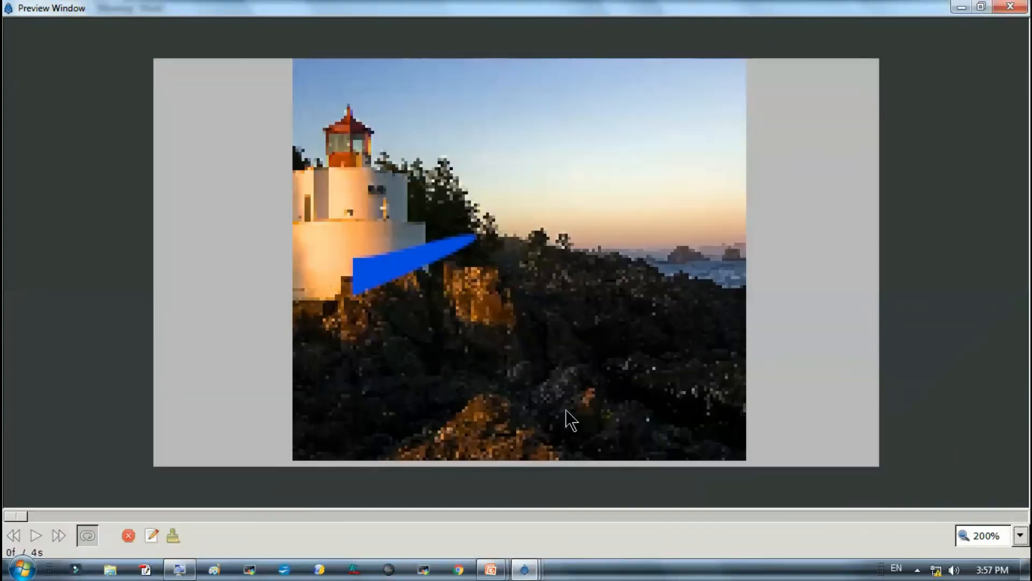
left_click(37, 533)
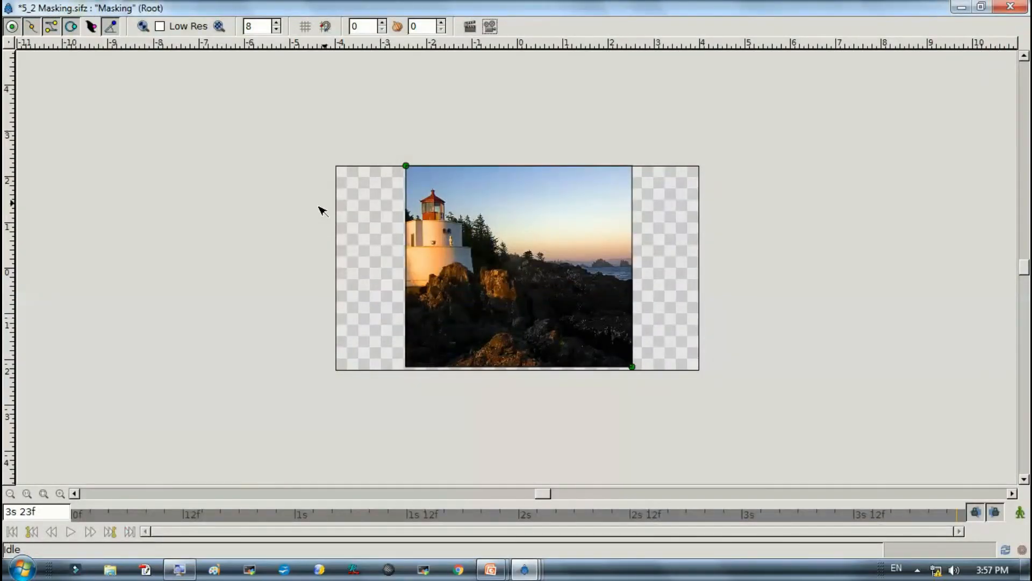
Save the project and render it to the desktop as 5_2 Masking.gif with the gif target
key("ctrl+s")
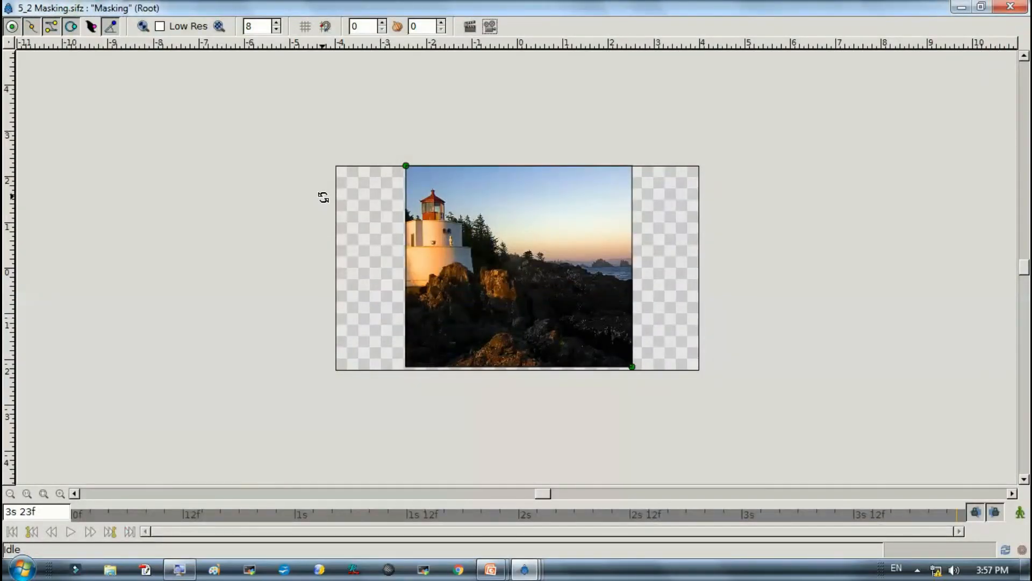
left_click(8, 43)
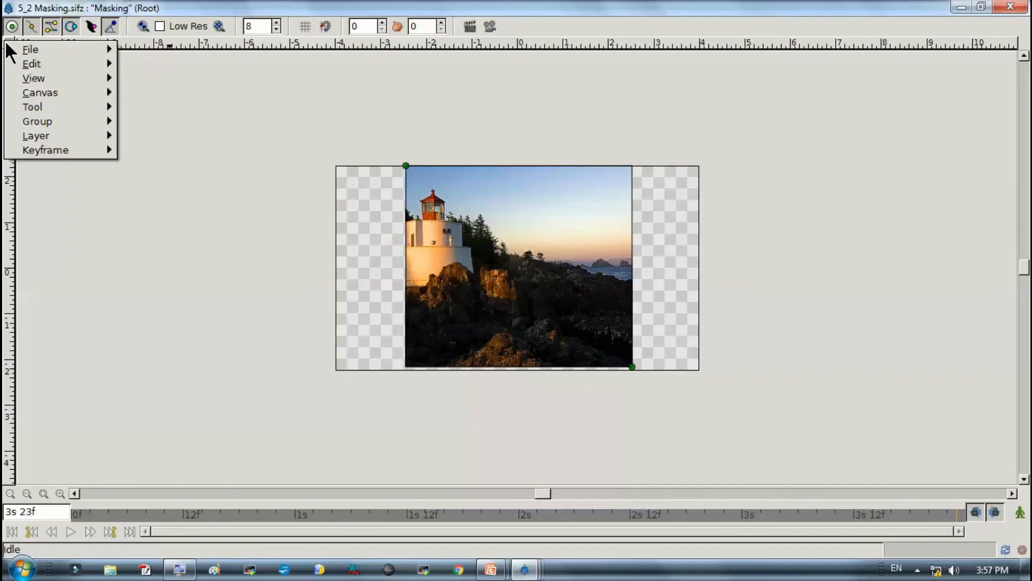
mouse_move(33, 49)
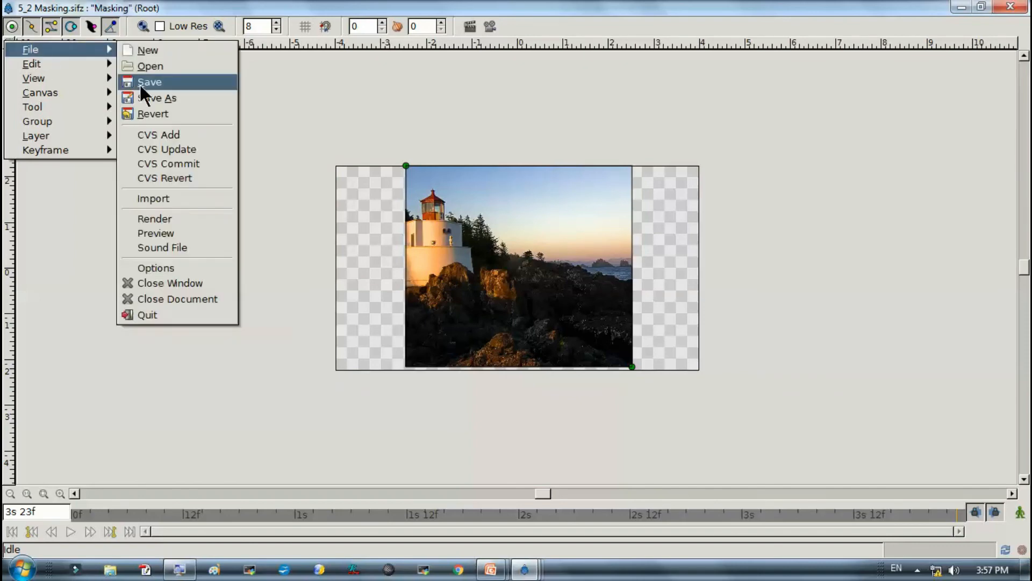
left_click(157, 219)
left_click(598, 148)
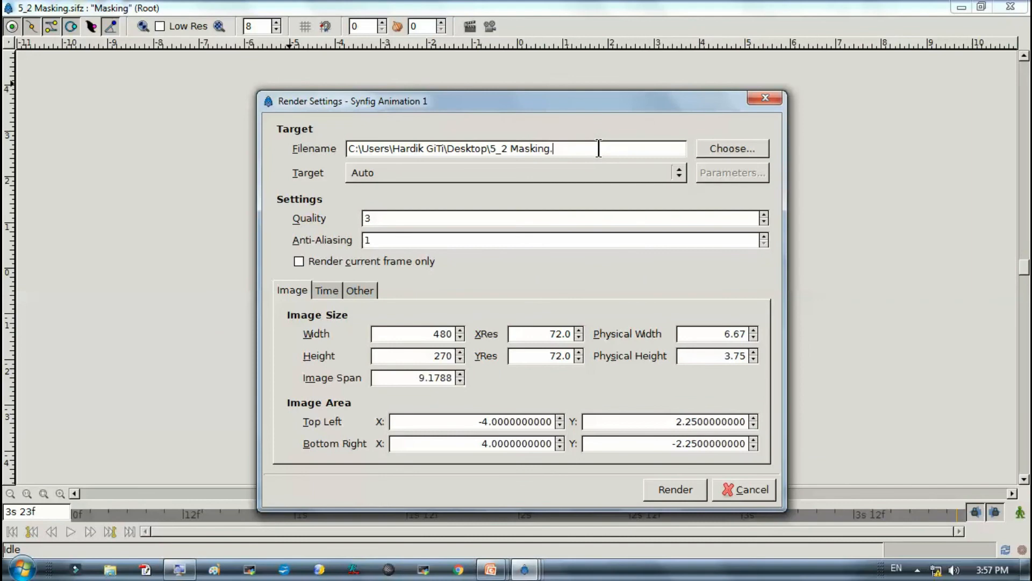
type("gif")
left_click(475, 173)
left_click(379, 229)
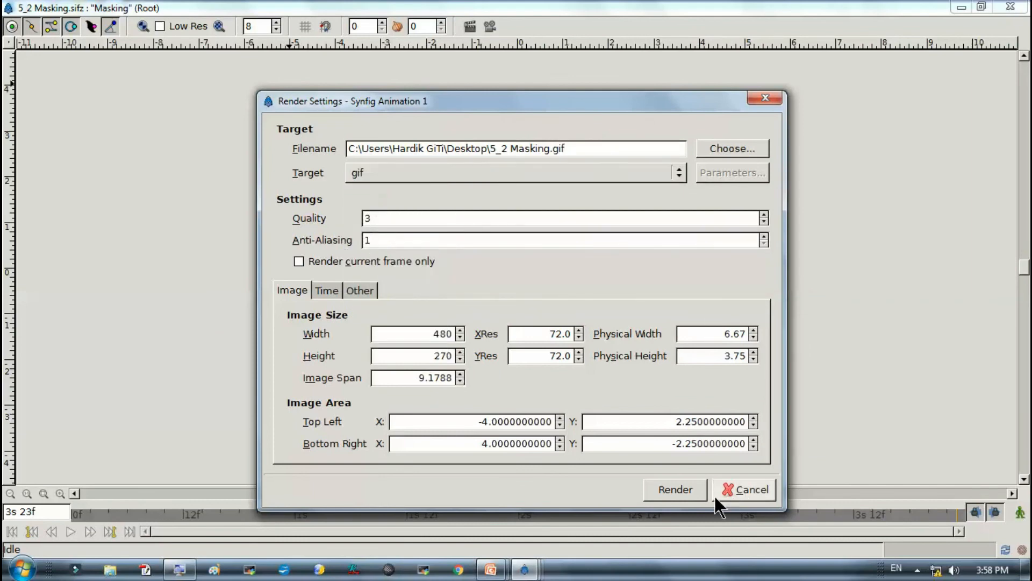
left_click(676, 489)
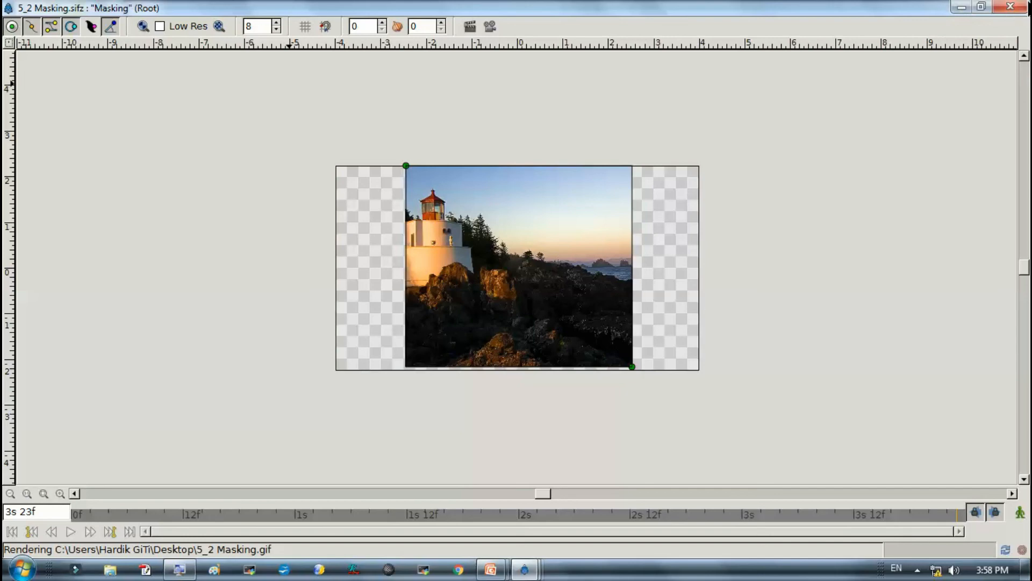
Open the rendered 5_2 Masking.gif from the desktop in Internet Explorer, postpone the browser setup, and reload the animation to view it
left_click(1011, 6)
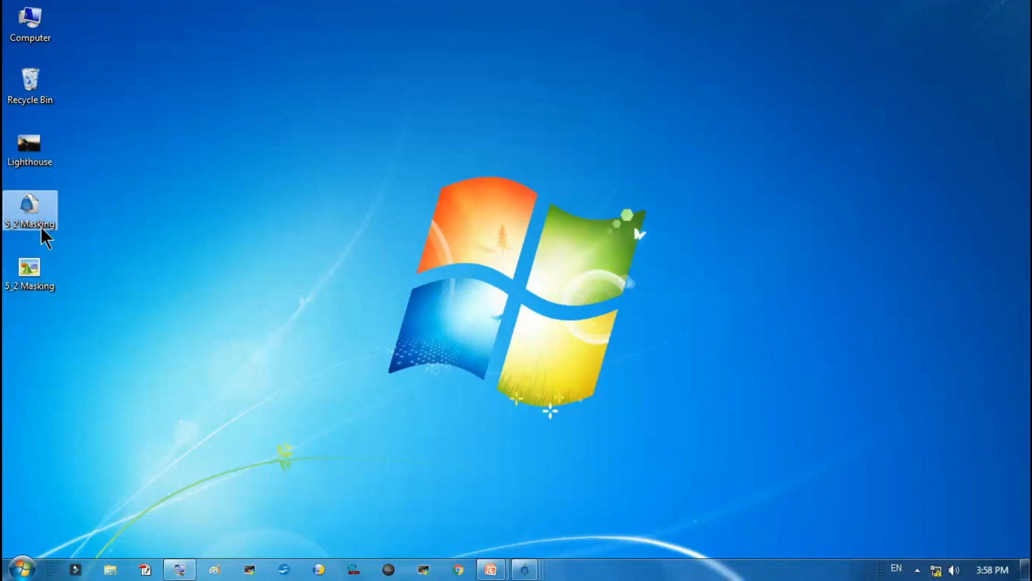
mouse_move(33, 267)
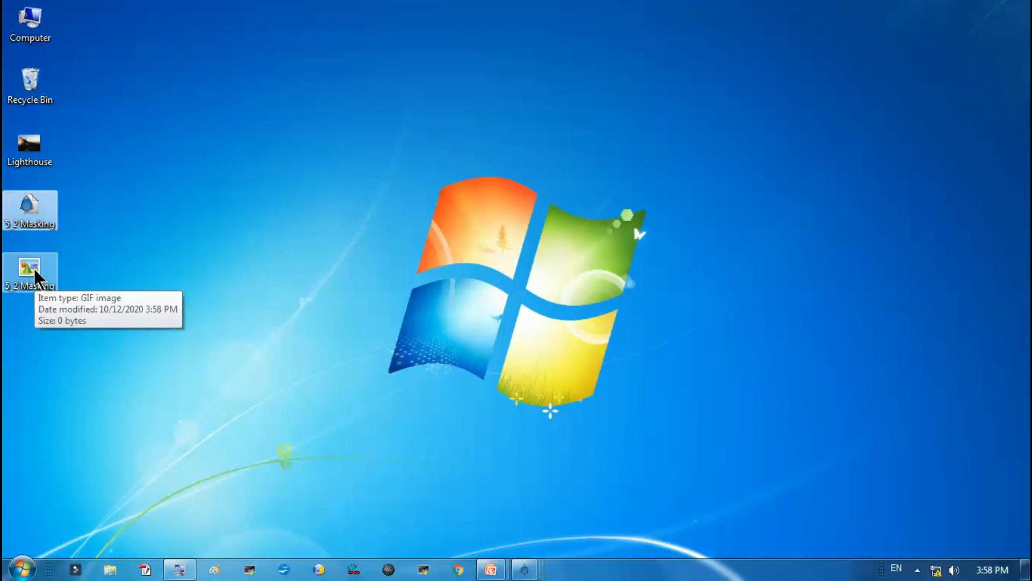
right_click(34, 266)
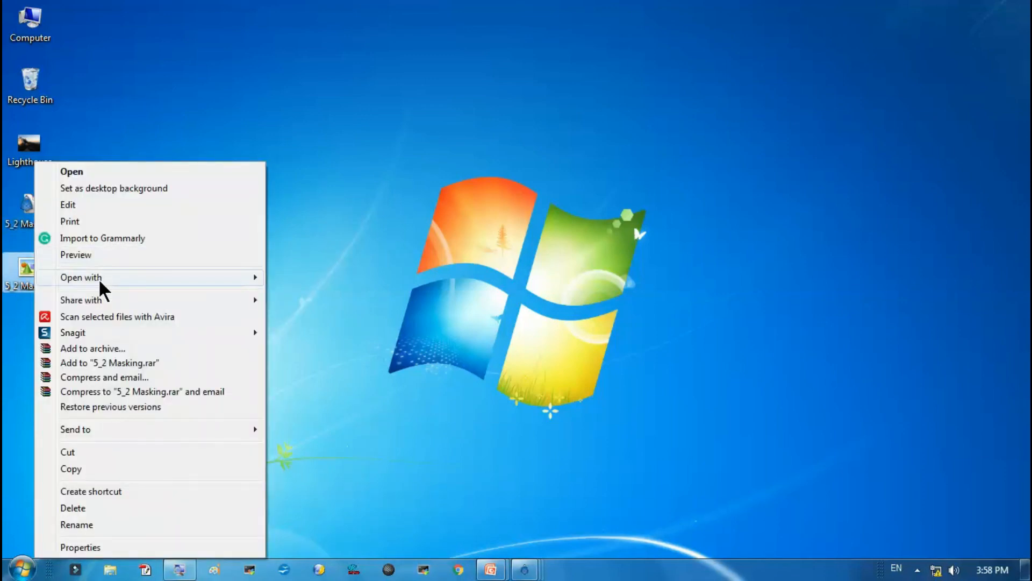
mouse_move(98, 279)
left_click(327, 276)
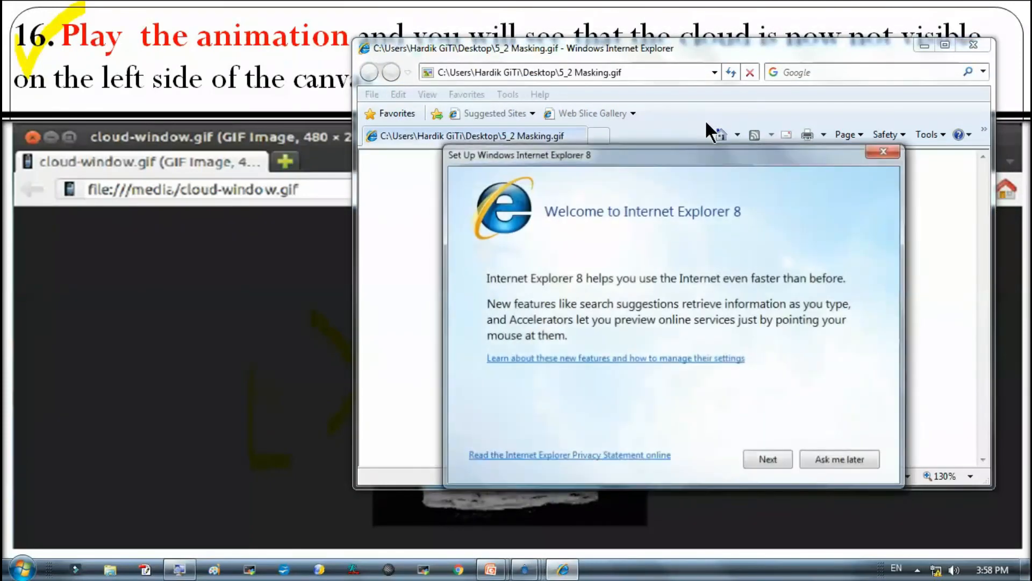
left_click(848, 464)
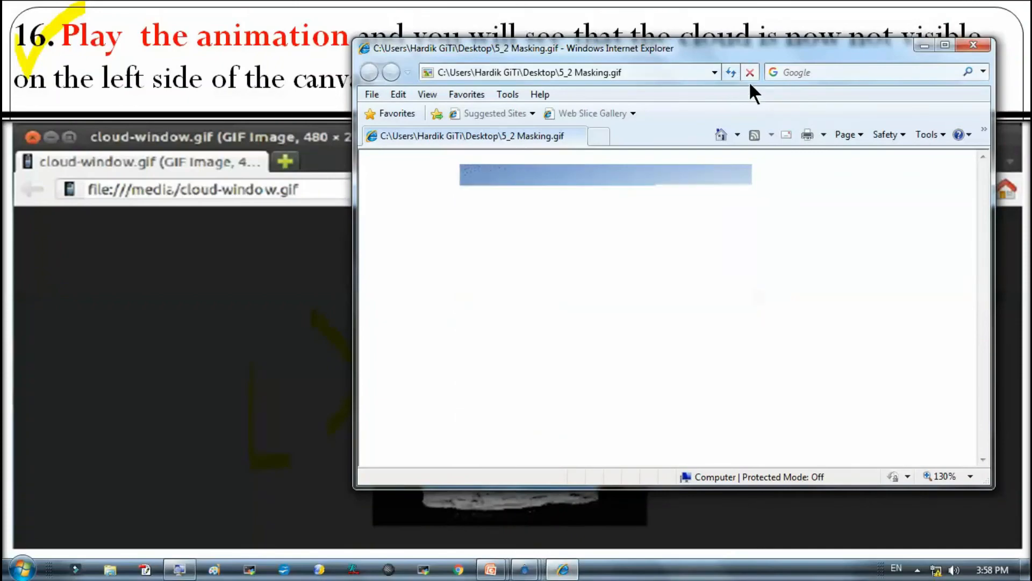
left_click(733, 72)
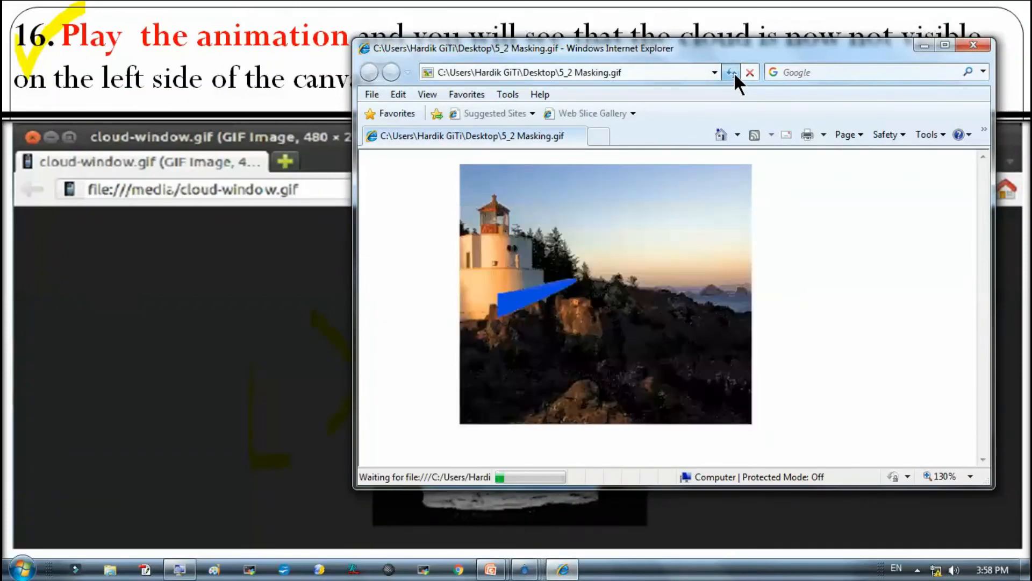
Shut down Synfig Studio from its console window and close the Internet Explorer window showing the GIF
mouse_move(525, 567)
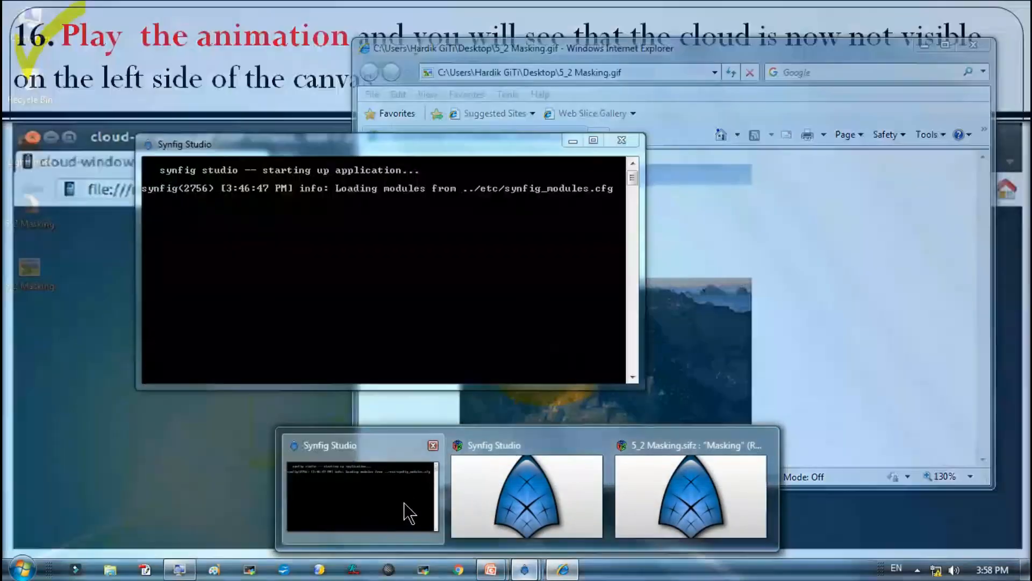
left_click(405, 511)
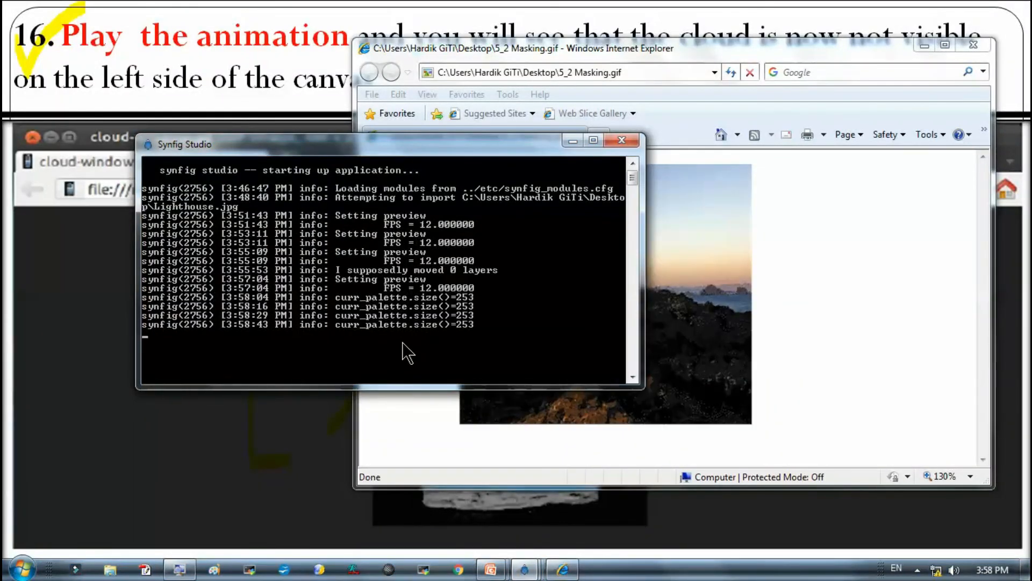
left_click(624, 140)
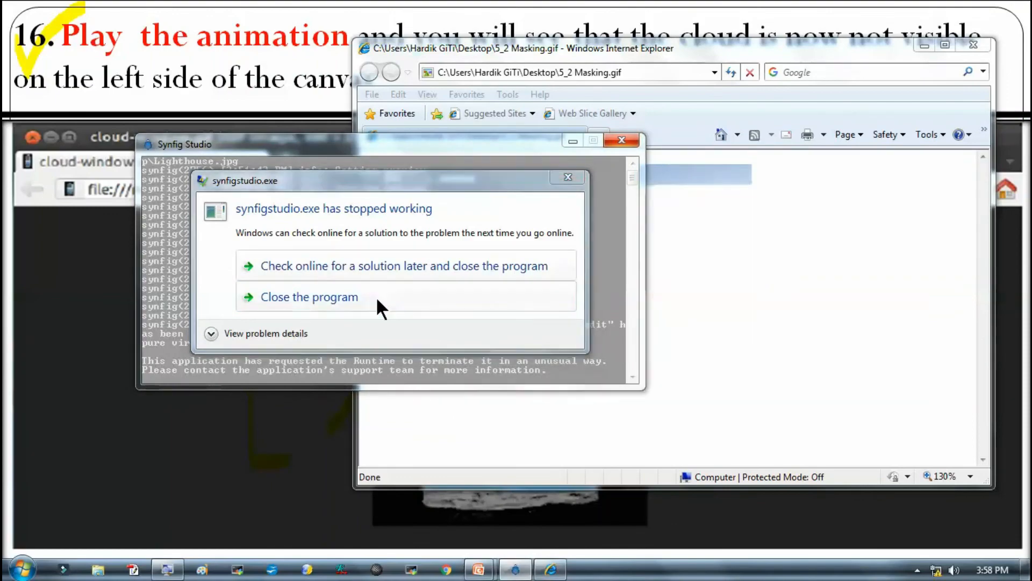
left_click(377, 300)
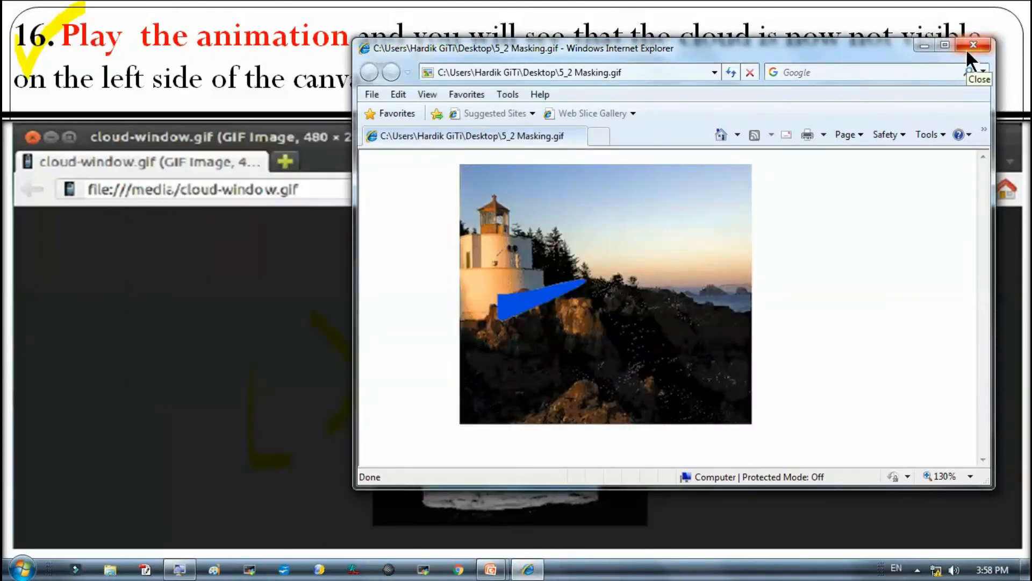
left_click(972, 45)
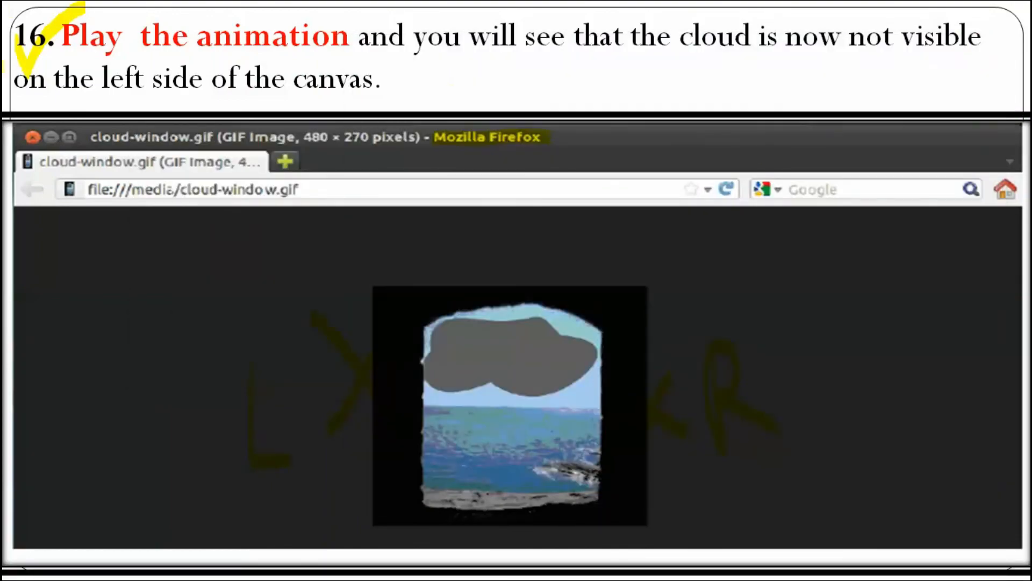